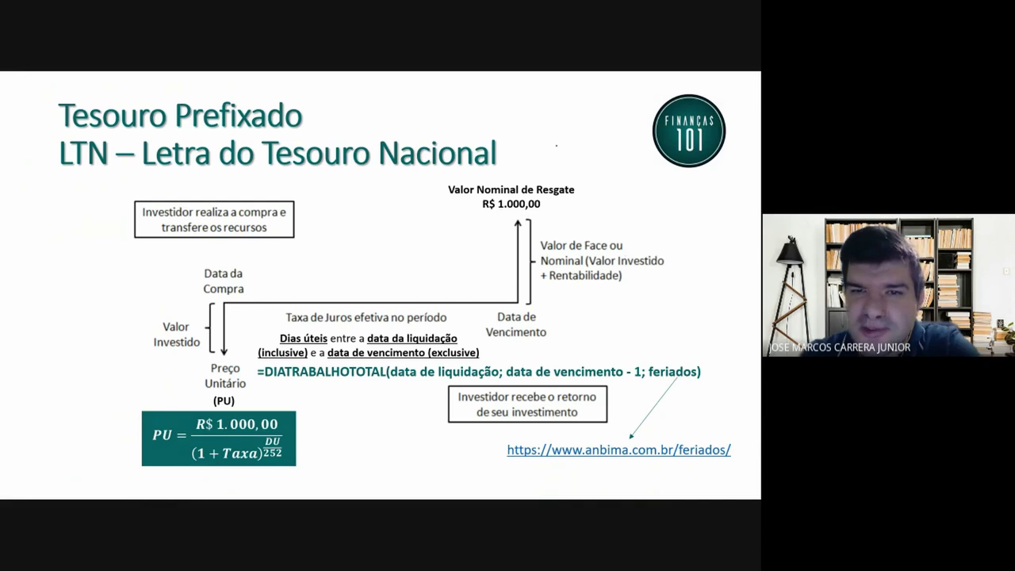
# - Ink-mark R$ 1.000,00, Preço Unitário (PU) and Data de Vencimento in red, then erase the underline and circle
pyautogui.moveTo(449, 196); pyautogui.dragTo(568, 201)
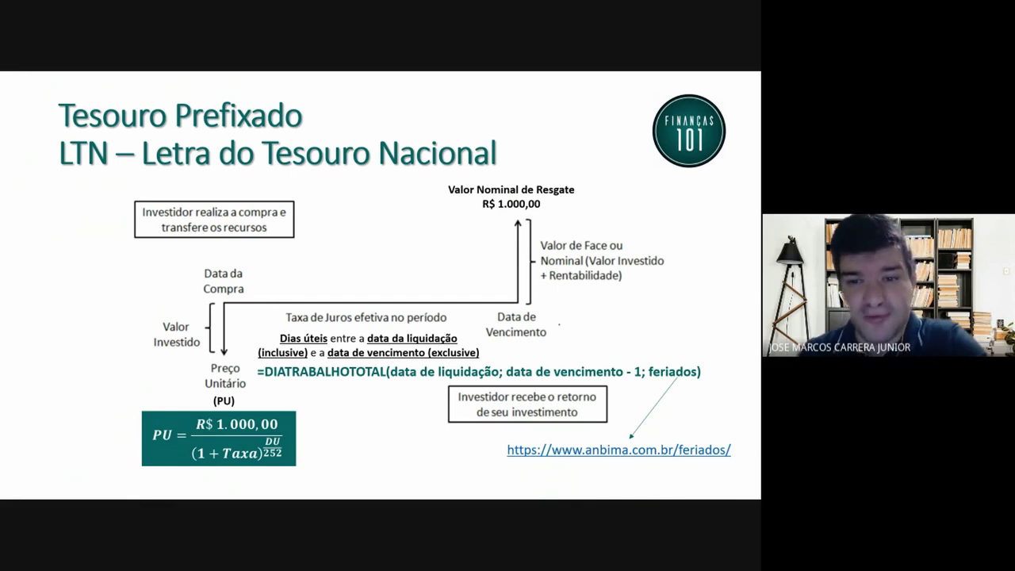
pyautogui.moveTo(544, 334); pyautogui.dragTo(560, 343)
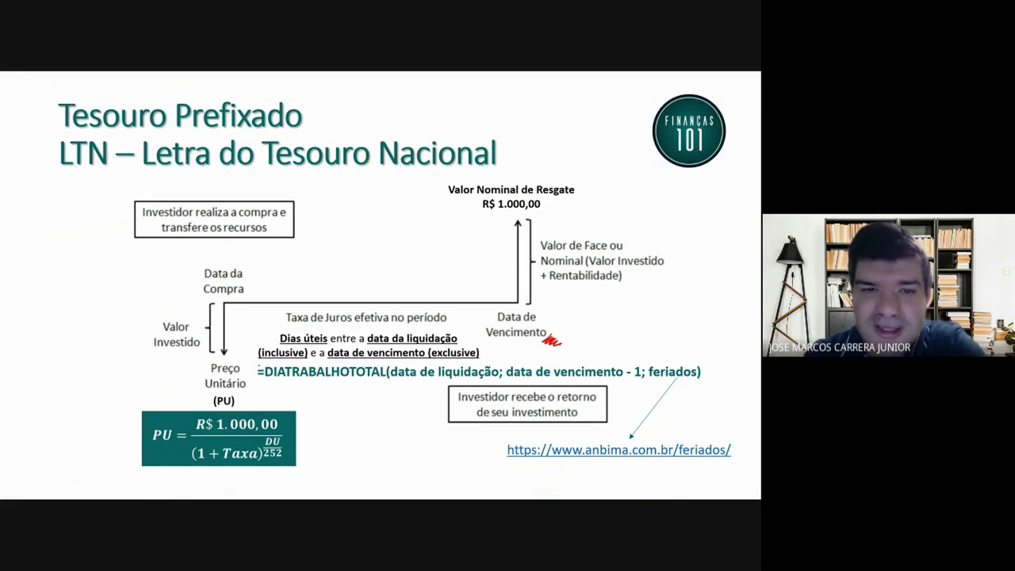
pyautogui.moveTo(202, 358); pyautogui.dragTo(208, 359)
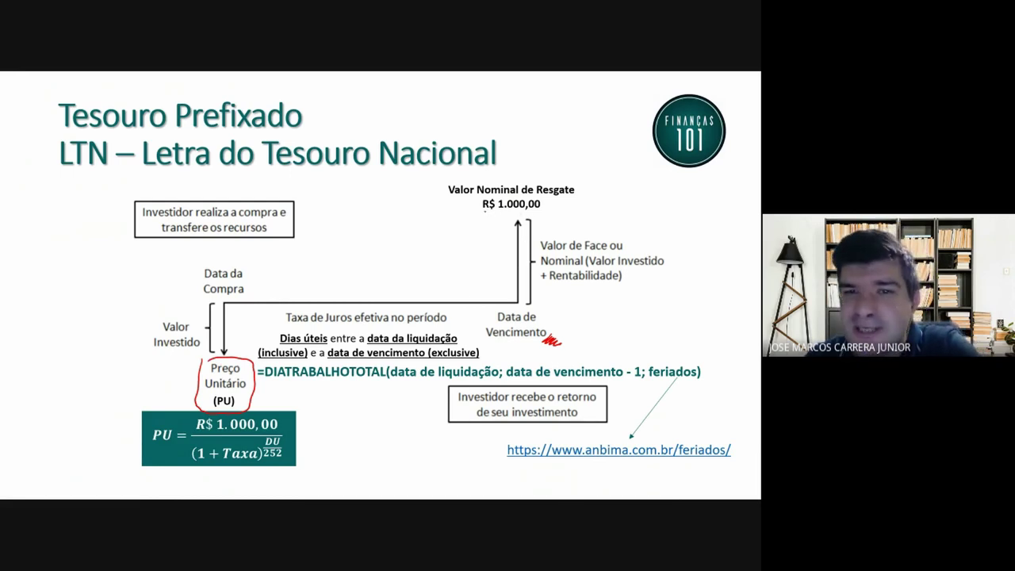
pyautogui.moveTo(483, 210); pyautogui.dragTo(542, 212)
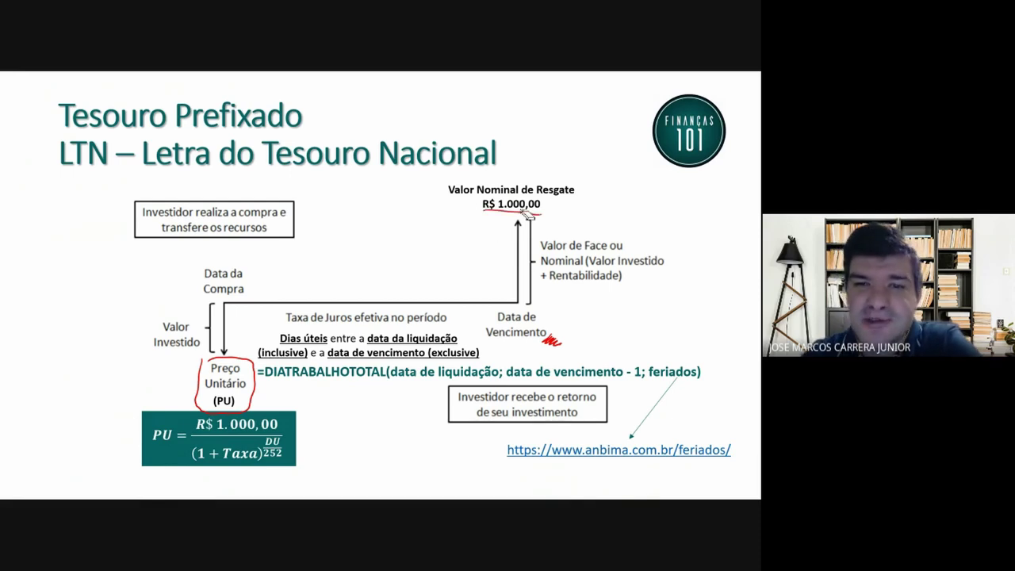
pyautogui.press('e')
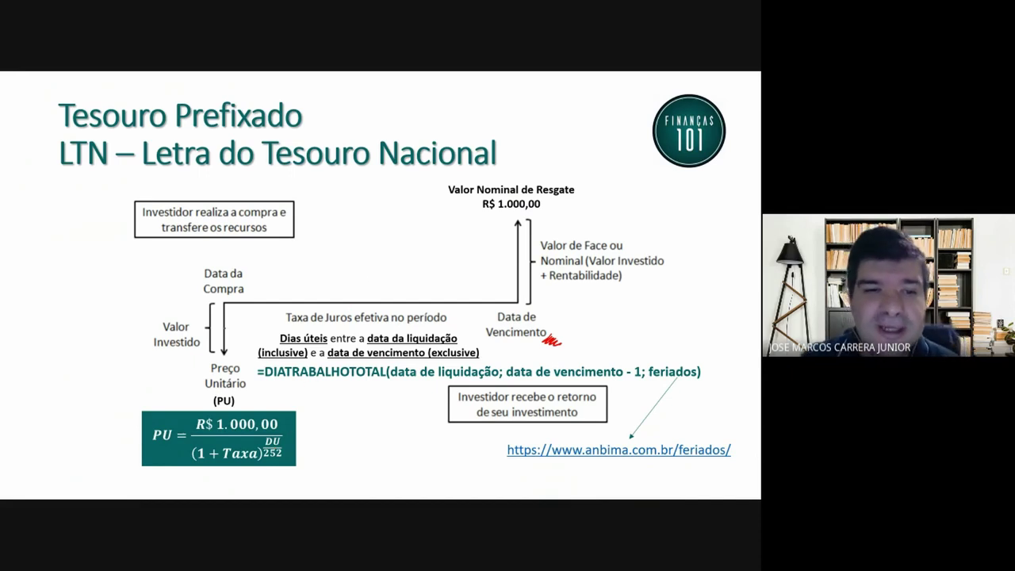
# - Write a red 'DU/252 úteis' note in the left margin, then erase it and the Vencimento scribble
pyautogui.moveTo(41, 306)
pyautogui.mouseDown()
pyautogui.moveTo(57, 322)
pyautogui.moveTo(114, 271)
pyautogui.mouseUp()
pyautogui.moveTo(110, 279); pyautogui.dragTo(116, 273)
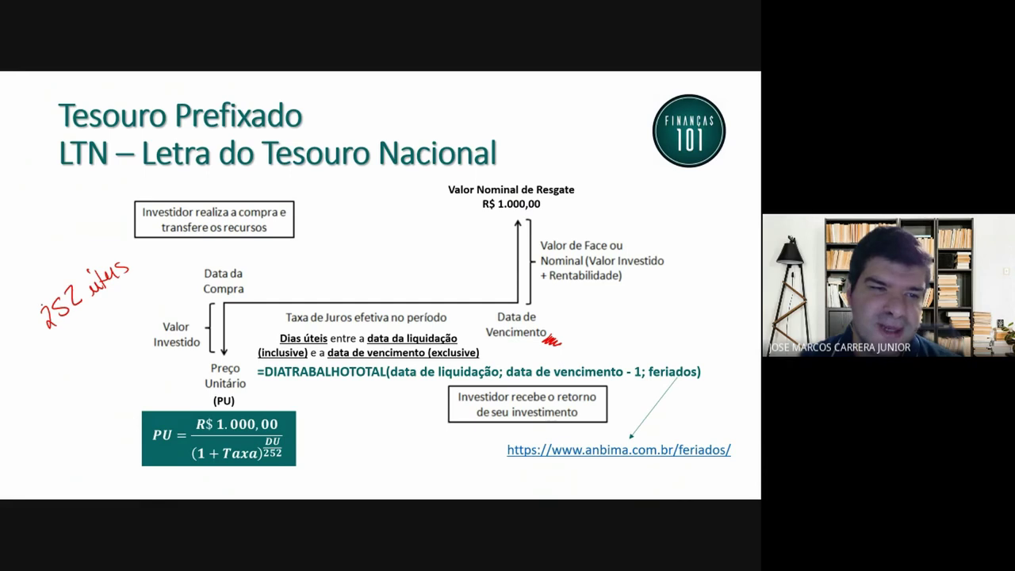
pyautogui.moveTo(24, 315)
pyautogui.mouseDown()
pyautogui.moveTo(73, 296)
pyautogui.moveTo(25, 299)
pyautogui.moveTo(51, 266)
pyautogui.mouseUp()
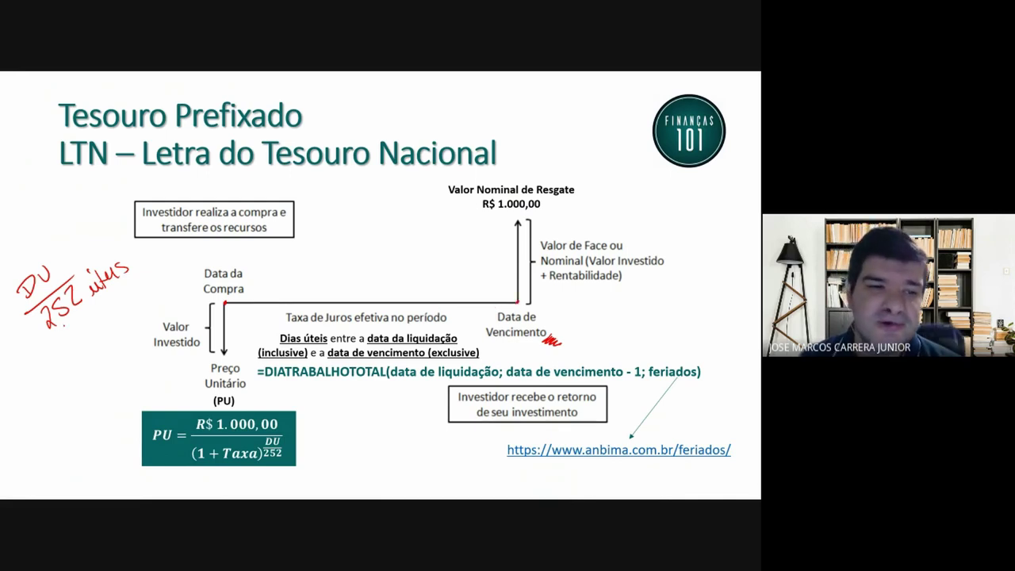
pyautogui.moveTo(119, 273)
pyautogui.mouseDown()
pyautogui.moveTo(40, 324)
pyautogui.moveTo(89, 281)
pyautogui.moveTo(25, 290)
pyautogui.moveTo(58, 269)
pyautogui.mouseUp()
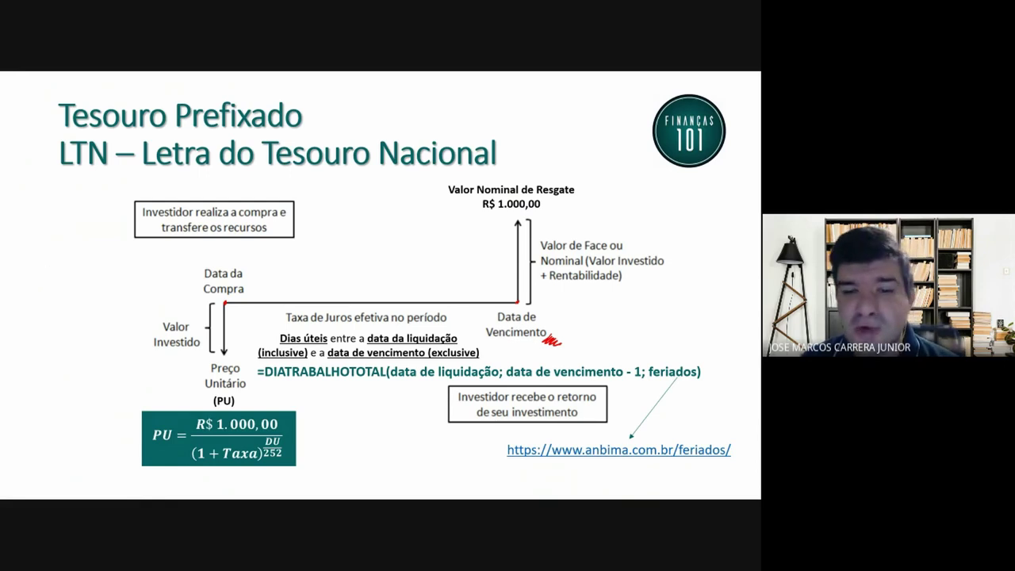
pyautogui.moveTo(544, 340); pyautogui.dragTo(561, 345)
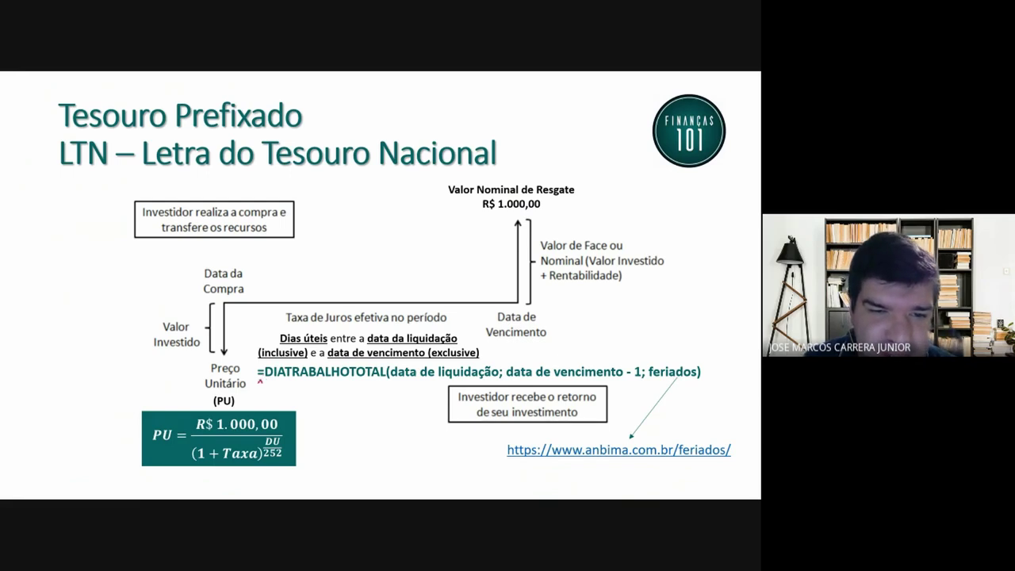
# - Underline DIATRABALHOTOTAL, liquidação, vencimento and (inclusive) in red, adding Início, termino and Fim labels
pyautogui.moveTo(259, 382)
pyautogui.mouseDown()
pyautogui.moveTo(470, 379)
pyautogui.moveTo(411, 397)
pyautogui.moveTo(392, 422)
pyautogui.moveTo(428, 407)
pyautogui.mouseUp()
pyautogui.moveTo(522, 379)
pyautogui.mouseDown()
pyautogui.moveTo(586, 380)
pyautogui.moveTo(574, 353)
pyautogui.moveTo(627, 328)
pyautogui.mouseUp()
pyautogui.moveTo(630, 329); pyautogui.dragTo(640, 324)
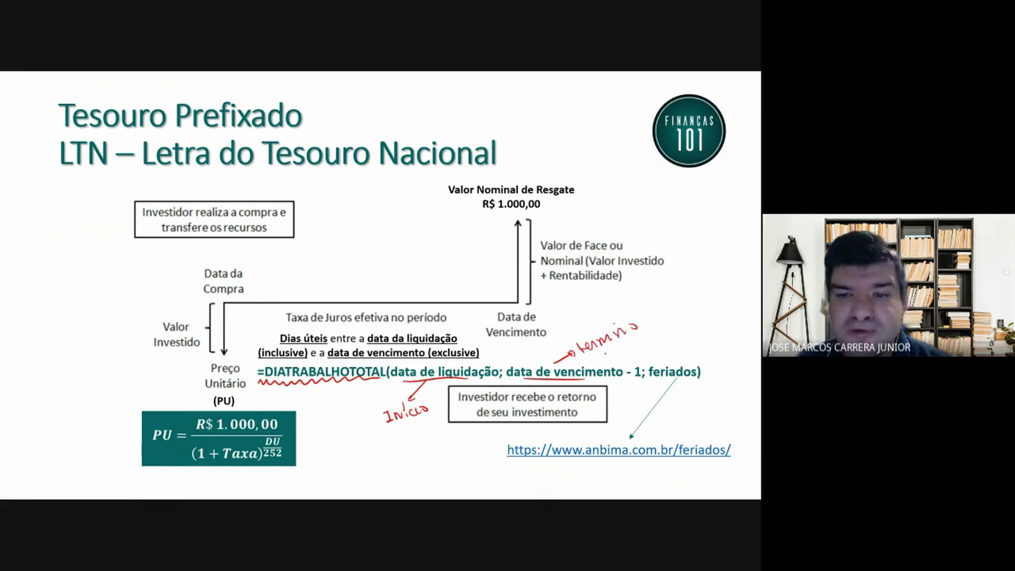
pyautogui.moveTo(601, 351); pyautogui.dragTo(719, 382)
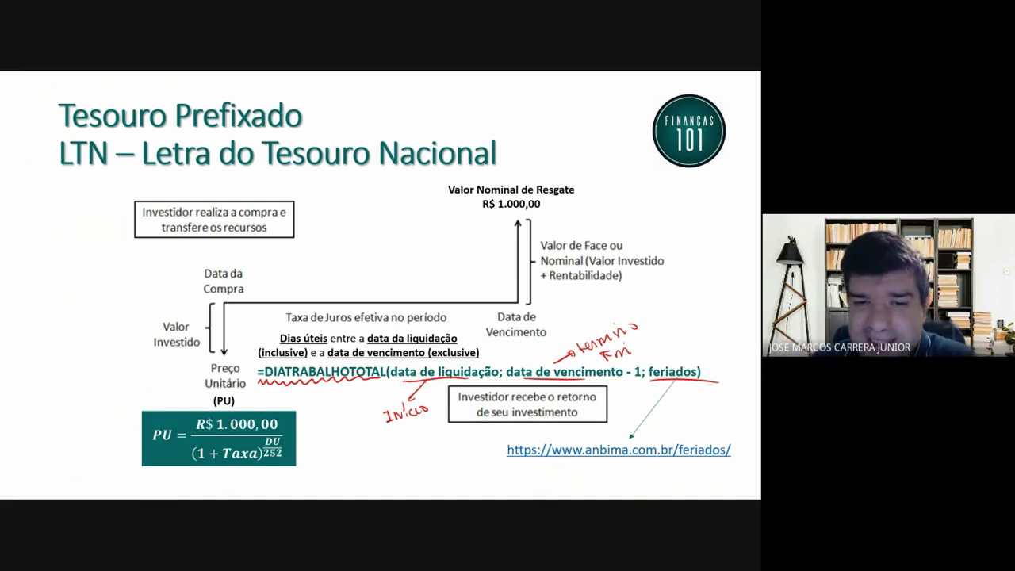
pyautogui.moveTo(423, 381); pyautogui.dragTo(438, 379)
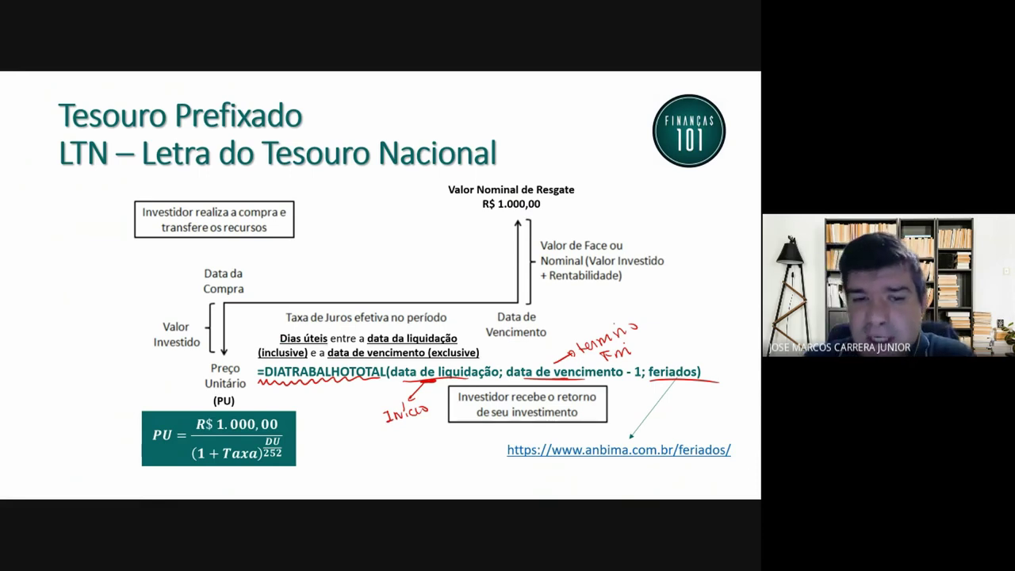
pyautogui.moveTo(300, 359); pyautogui.dragTo(314, 359)
pyautogui.moveTo(265, 361); pyautogui.dragTo(295, 361)
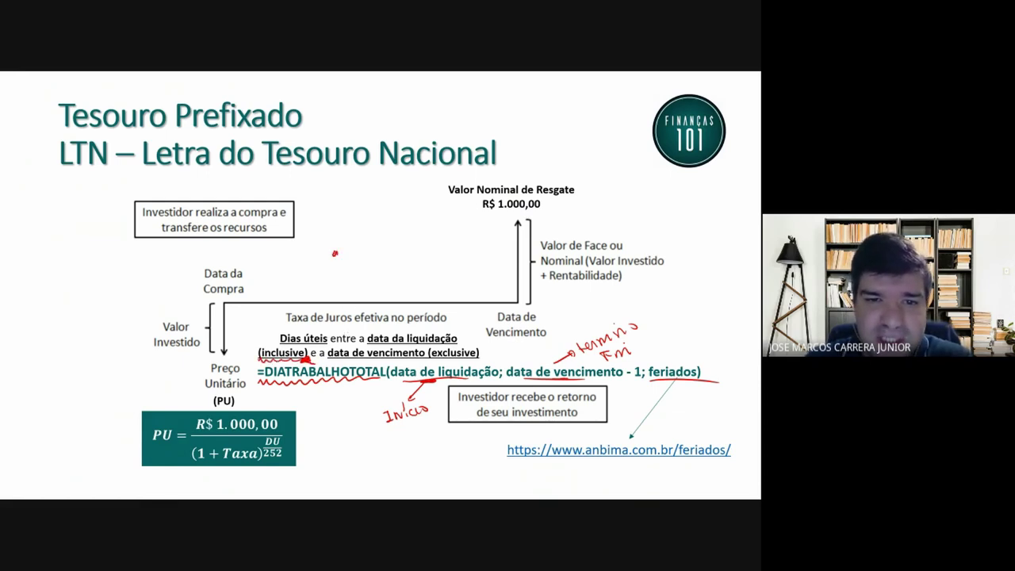
# - Draw a red timeline running from 'Data liquidação' to 'Data vencimento'
pyautogui.moveTo(327, 212)
pyautogui.mouseDown()
pyautogui.moveTo(329, 224)
pyautogui.moveTo(349, 221)
pyautogui.moveTo(338, 236)
pyautogui.moveTo(378, 231)
pyautogui.mouseUp()
pyautogui.moveTo(380, 227); pyautogui.dragTo(390, 228)
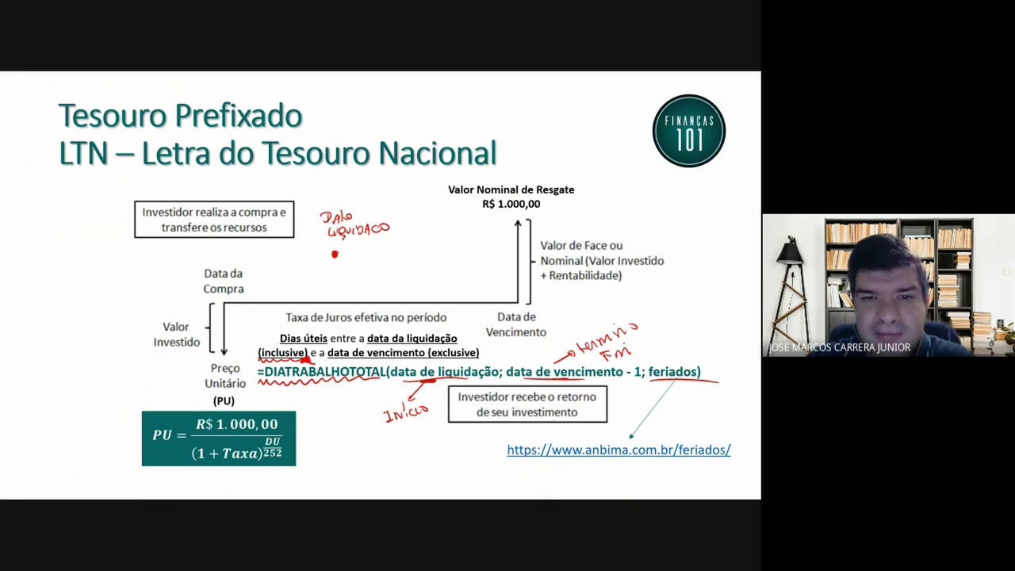
pyautogui.moveTo(335, 254); pyautogui.dragTo(430, 254)
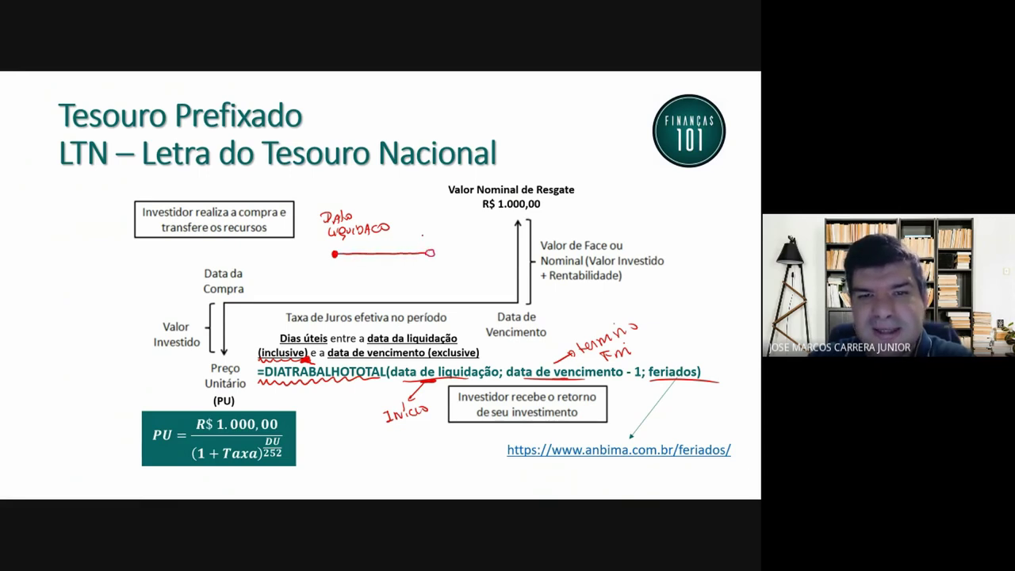
pyautogui.moveTo(421, 236); pyautogui.dragTo(420, 245)
pyautogui.moveTo(420, 235)
pyautogui.mouseDown()
pyautogui.moveTo(422, 244)
pyautogui.moveTo(435, 233)
pyautogui.moveTo(459, 242)
pyautogui.moveTo(512, 230)
pyautogui.mouseUp()
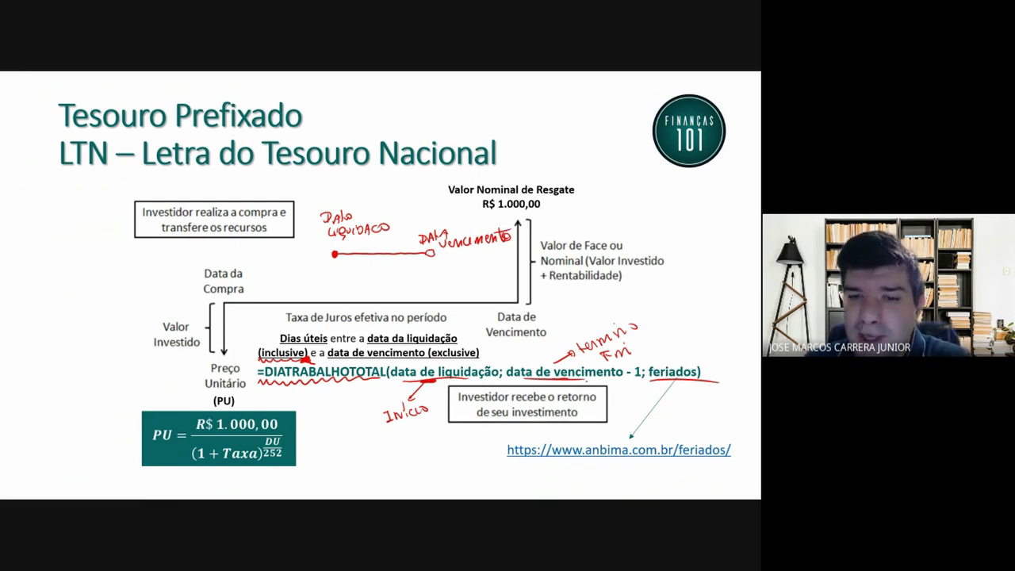
# - Emphasize Fim and mark the feriados argument, then bring up ANBIMA's Feriados Bancários page in Chrome
pyautogui.moveTo(641, 361); pyautogui.dragTo(648, 365)
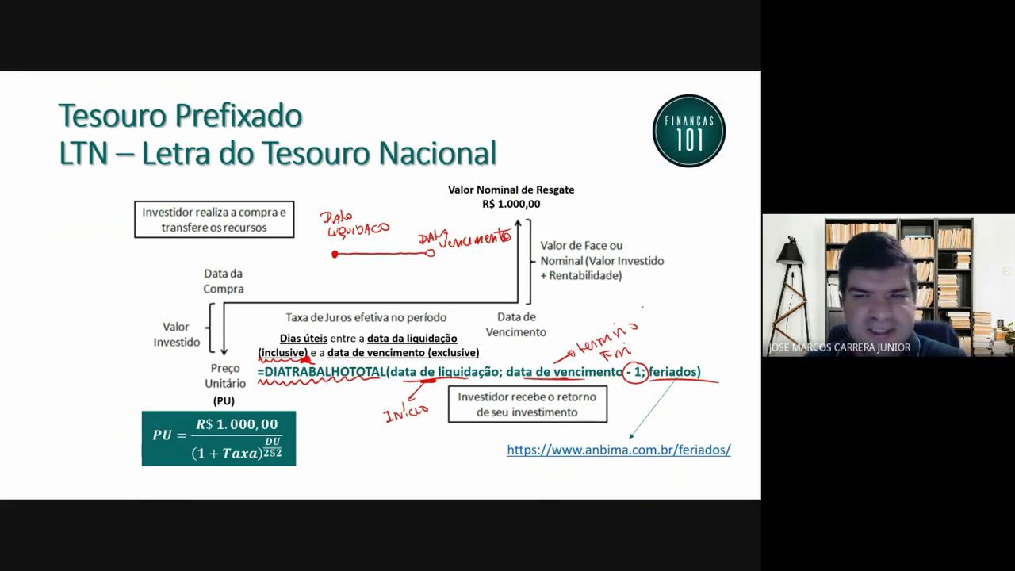
pyautogui.hotkey('ctrl', 'z')
pyautogui.moveTo(627, 362); pyautogui.dragTo(656, 351)
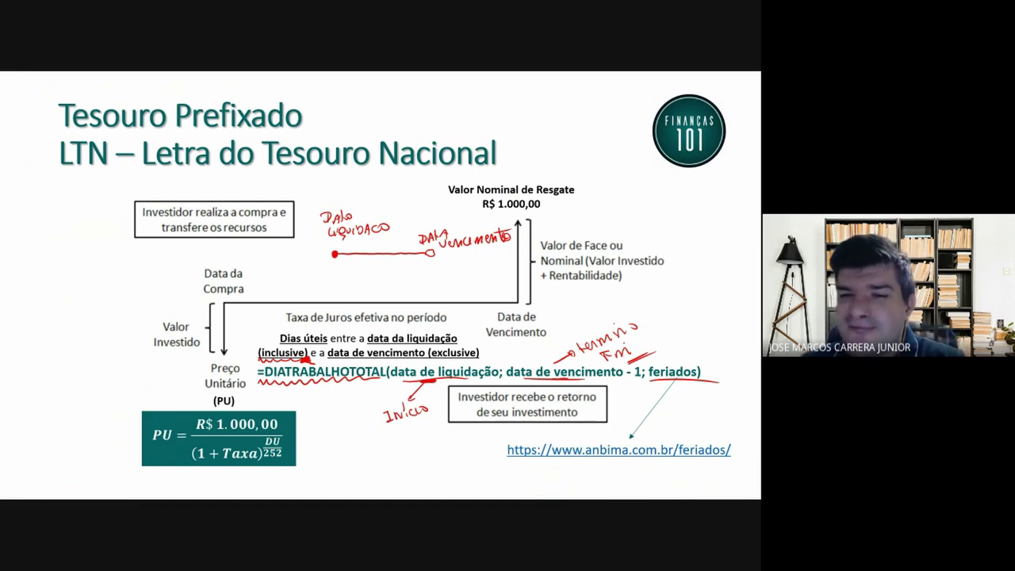
pyautogui.moveTo(663, 362)
pyautogui.mouseDown()
pyautogui.moveTo(699, 362)
pyautogui.moveTo(664, 363)
pyautogui.mouseUp()
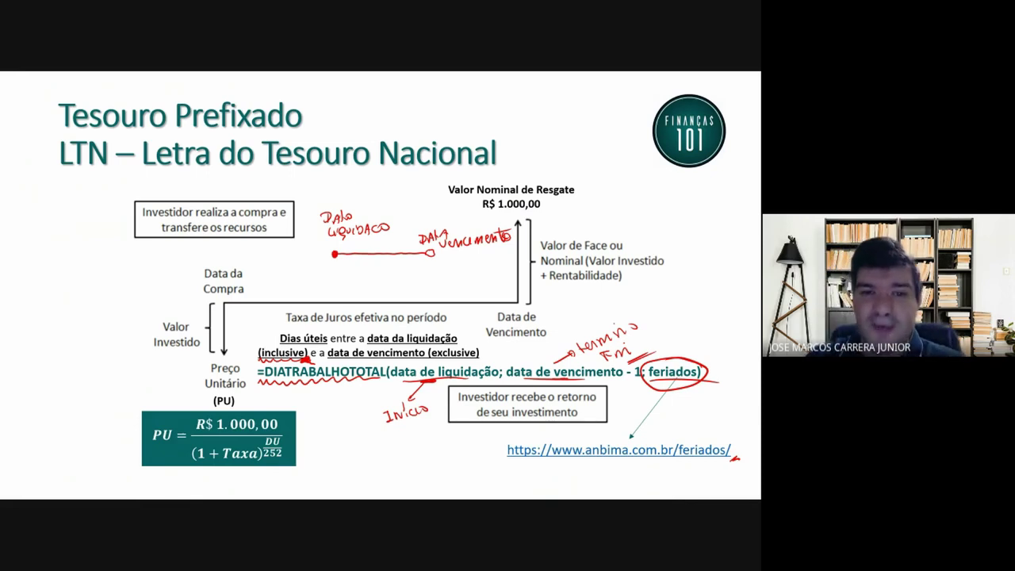
pyautogui.hotkey('alt', 'Tab')
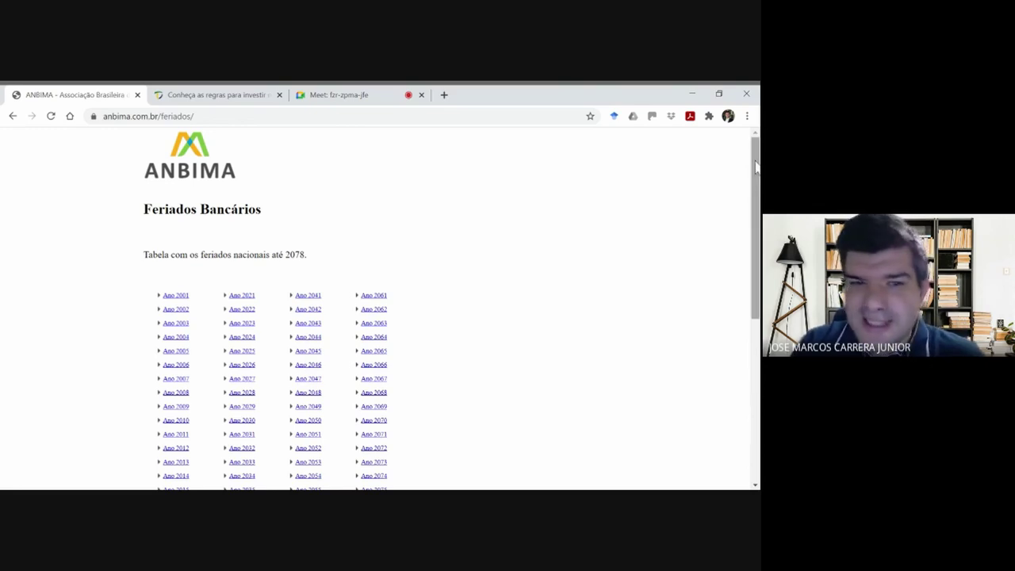
# - Scroll the ANBIMA page to the Feriados.xls link and switch to feriados_nacionais.xls in Excel
pyautogui.moveTo(756, 164); pyautogui.dragTo(756, 272)
pyautogui.scroll(-1, 310, 306)
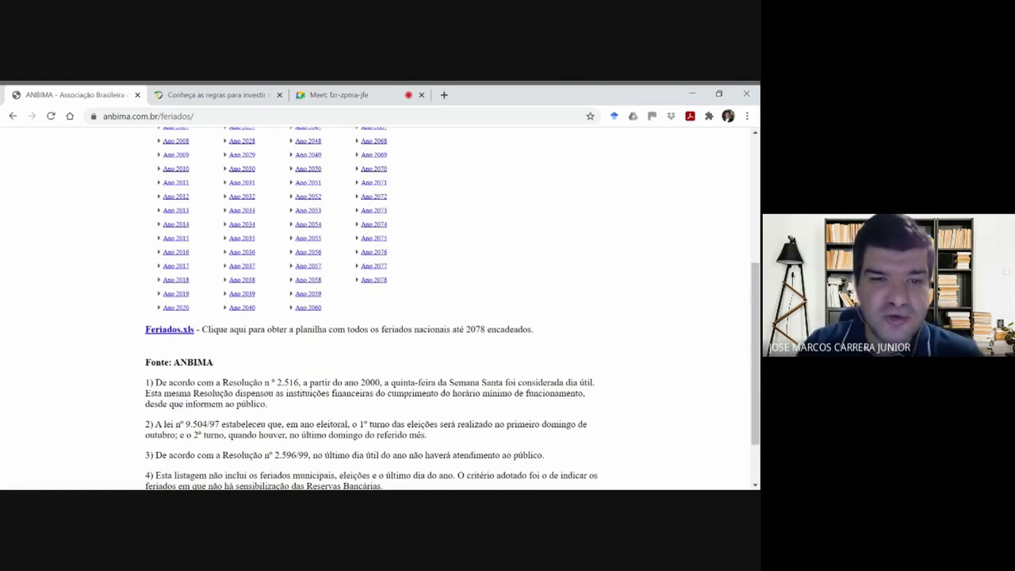
pyautogui.hotkey('alt', 'Tab')
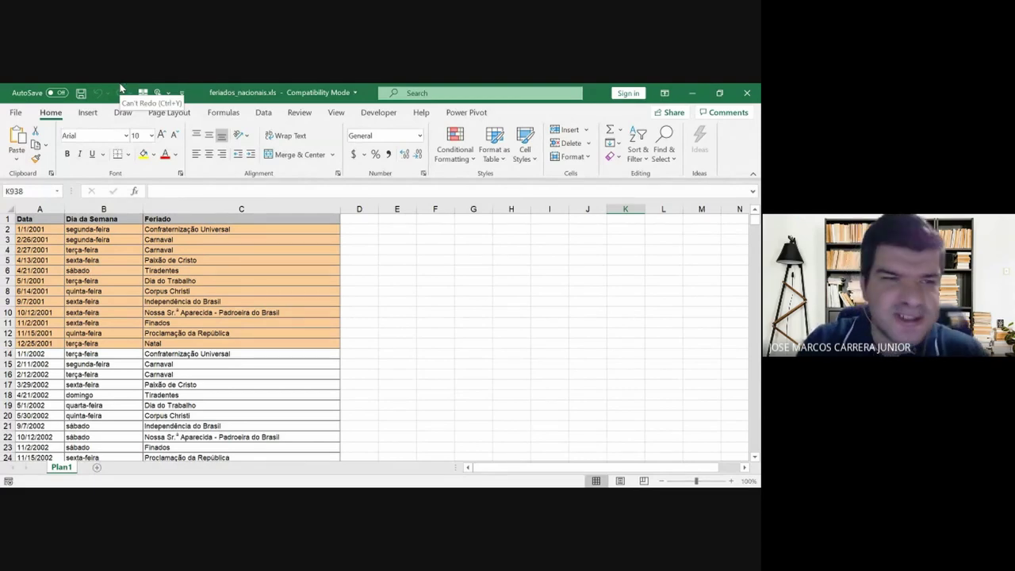
# - Format the column A holiday dates as Portuguese (Brazil) 14-mar-12 dates, right-aligned
pyautogui.hotkey('ctrl', 'Home')
pyautogui.hotkey('ctrl', 'shift', 'Down')
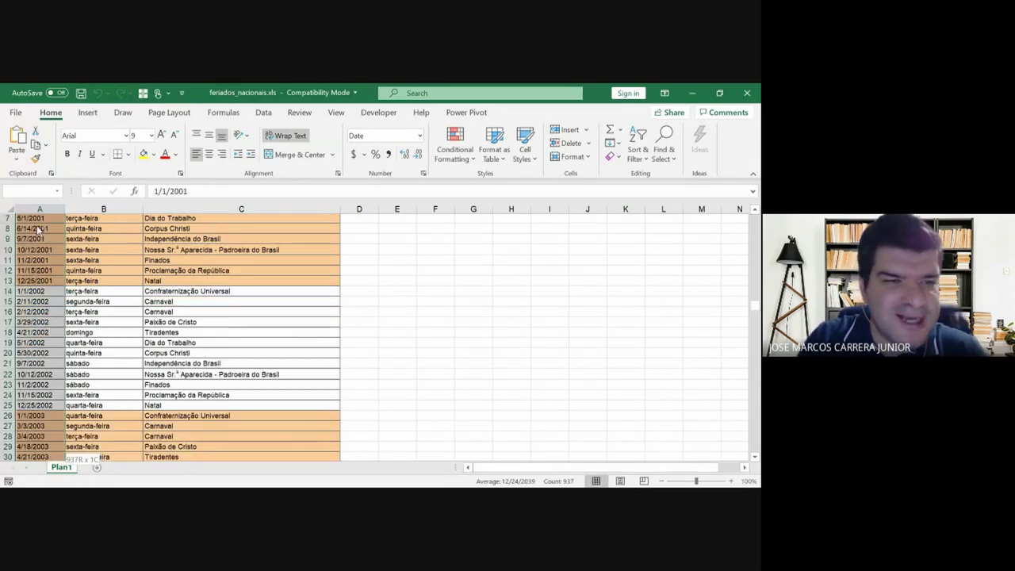
pyautogui.rightClick(44, 230)
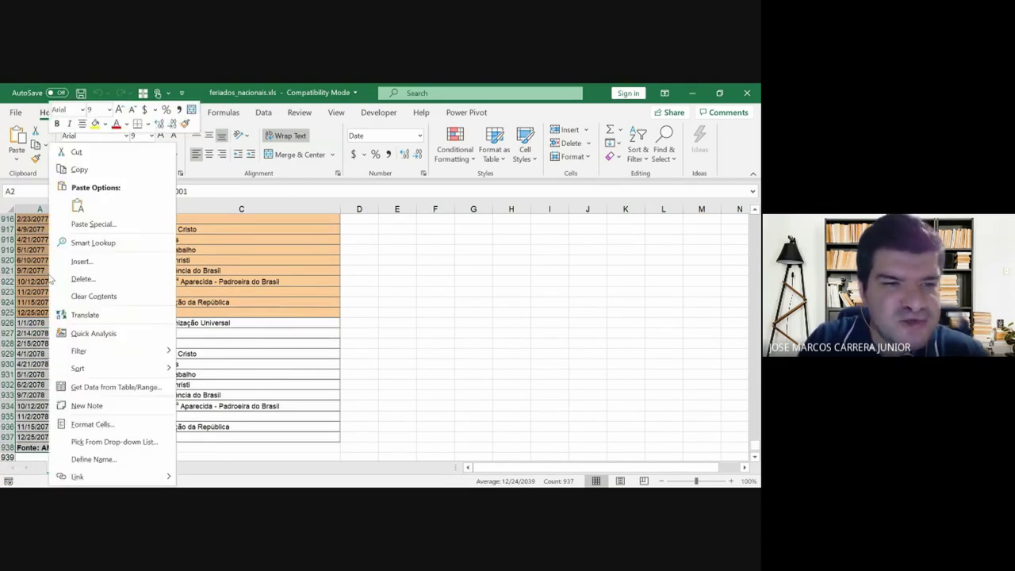
pyautogui.click(93, 429)
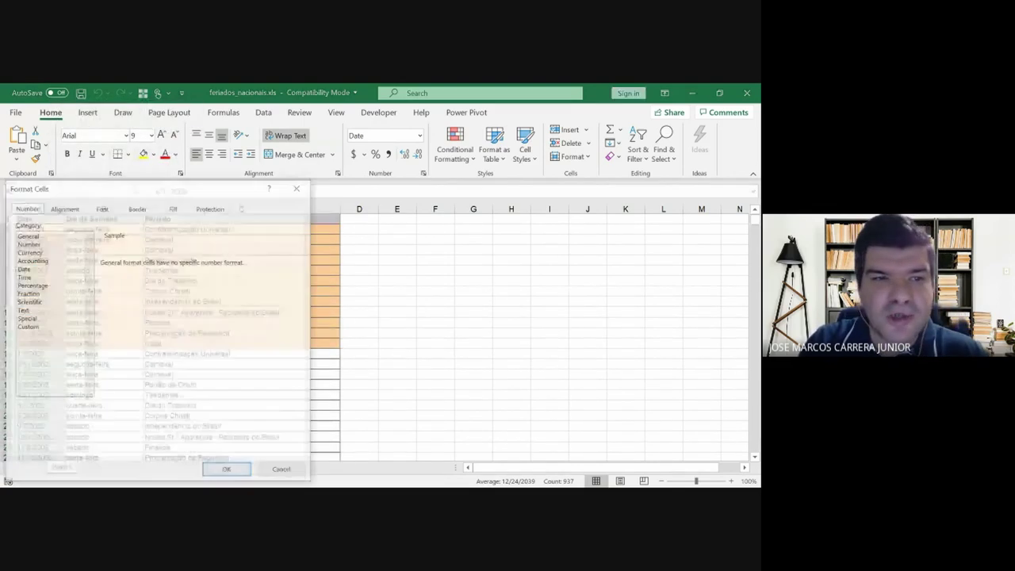
pyautogui.click(22, 268)
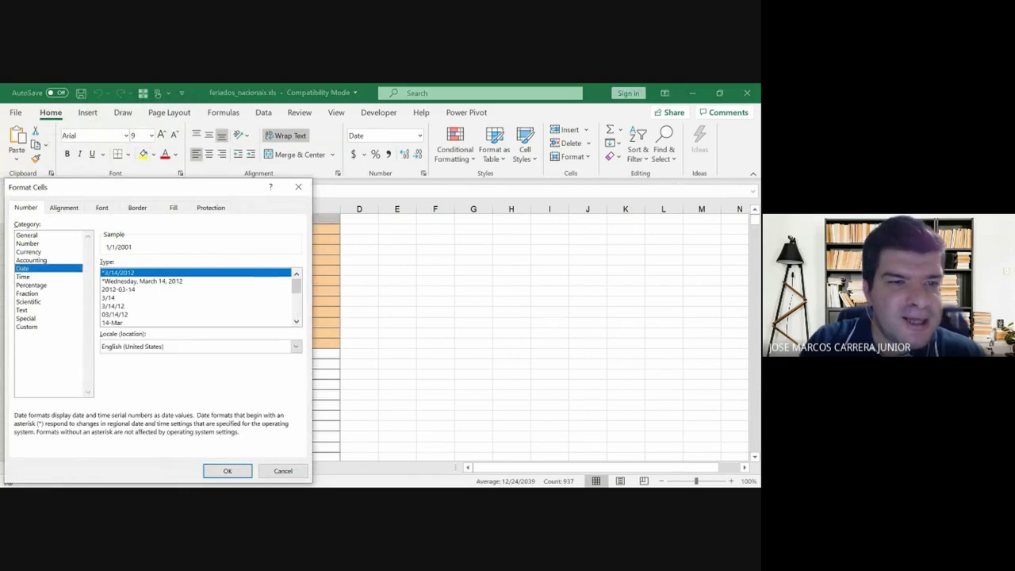
pyautogui.click(295, 346)
pyautogui.write('por')
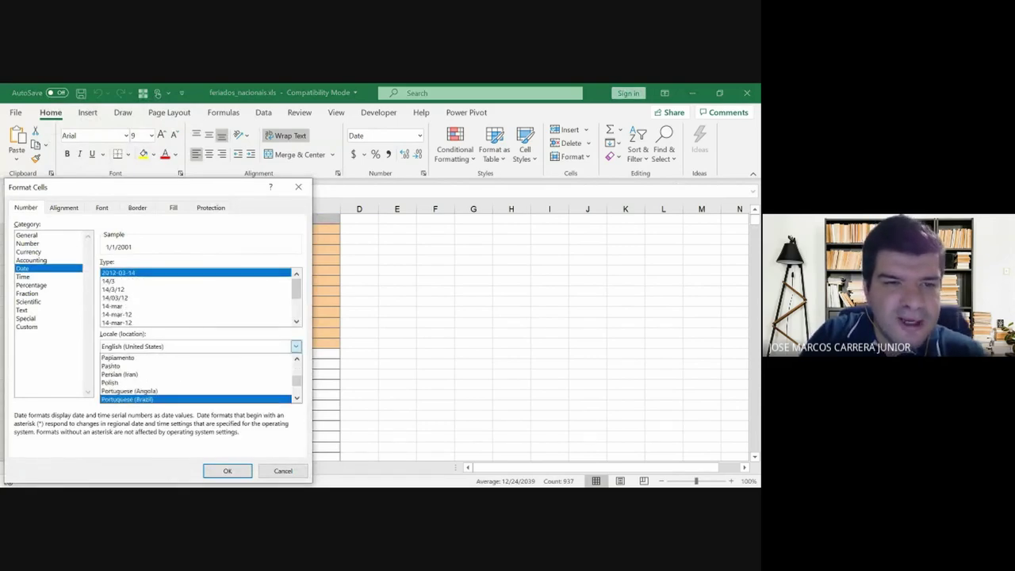
pyautogui.press('Return')
pyautogui.press('Escape')
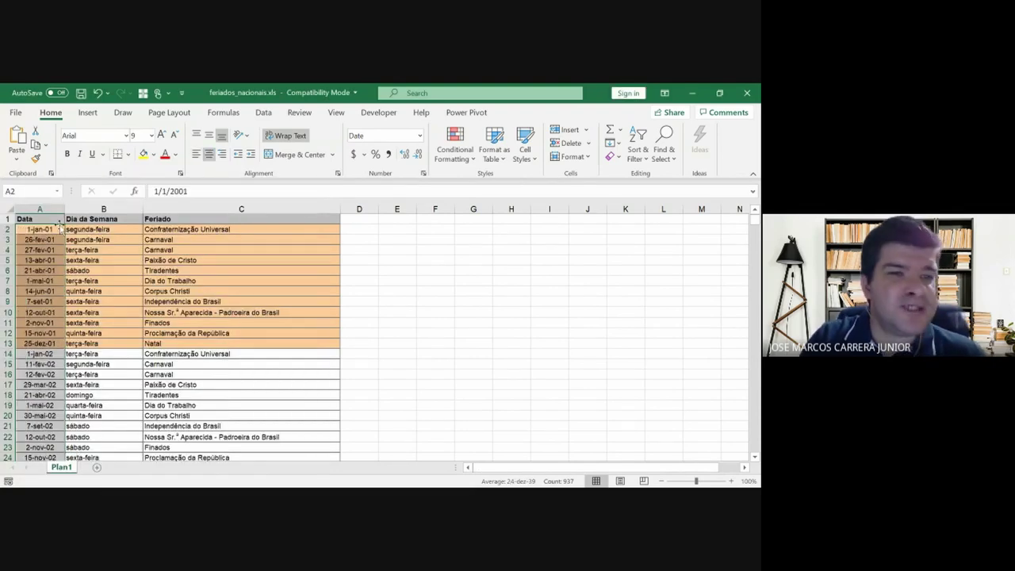
pyautogui.click(210, 155)
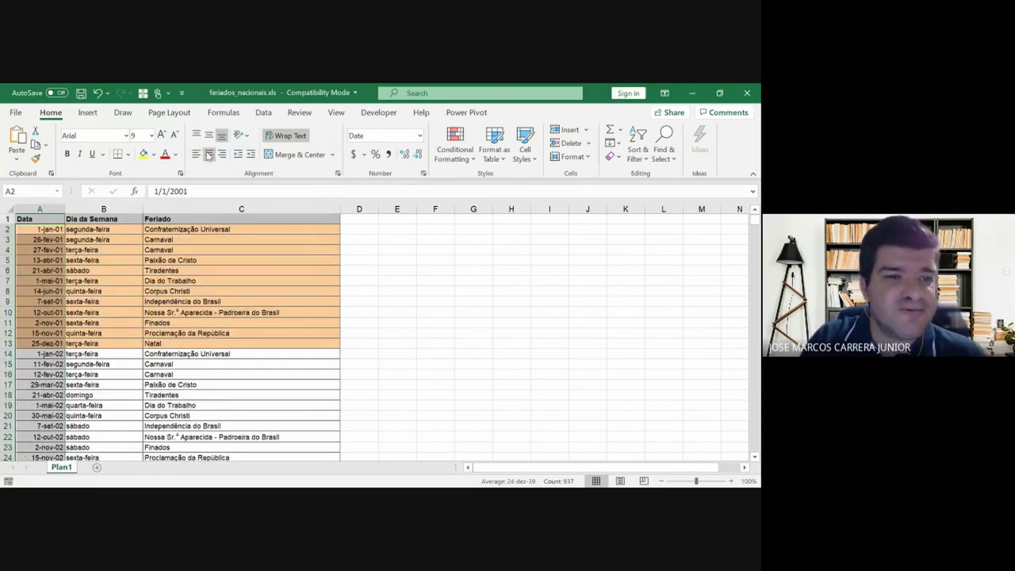
# - Check the last holiday entry at row 937, then return to the top of the list
pyautogui.click(97, 220)
pyautogui.press('Down')
pyautogui.hotkey('ctrl', 'Down')
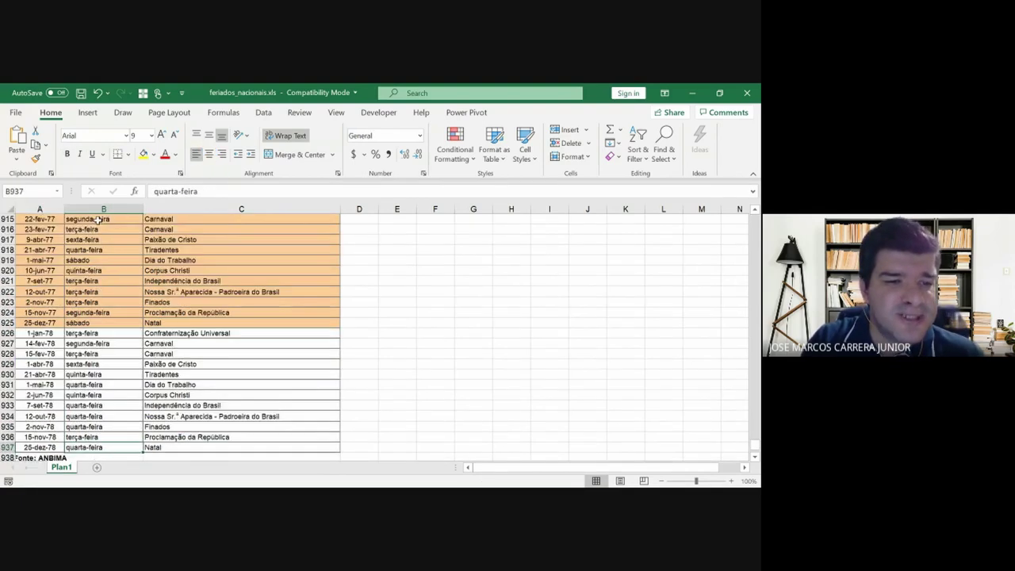
pyautogui.scroll(-1, 97, 219)
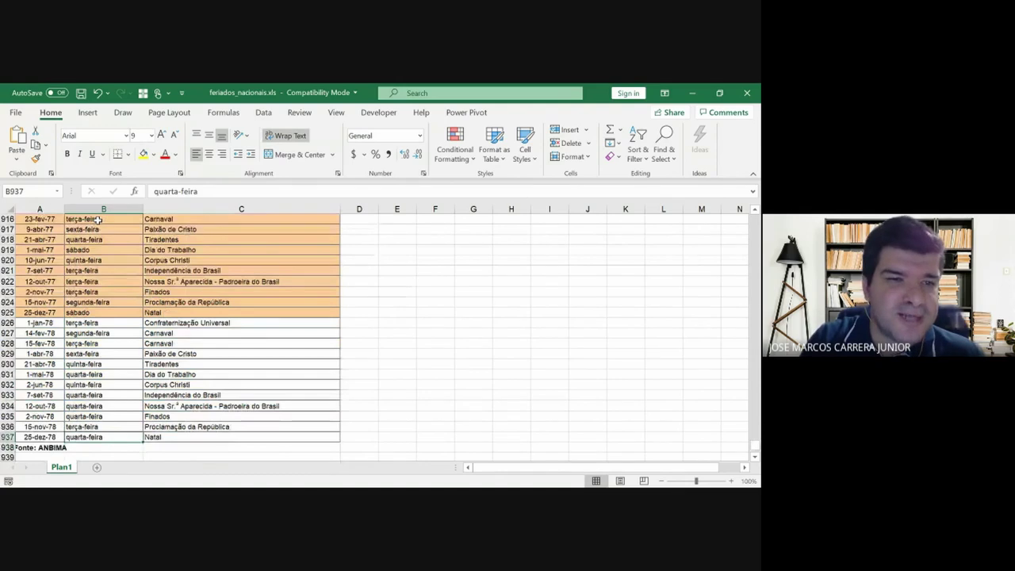
pyautogui.hotkey('ctrl', 'Up')
pyautogui.press('Down')
pyautogui.press('Right')
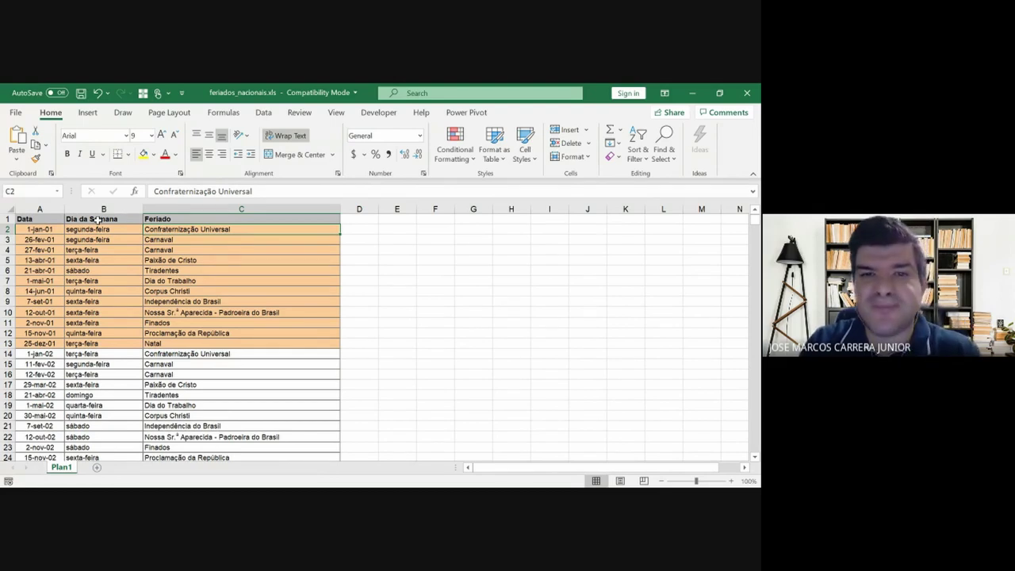
# - Enter labels Data de Comprar:, Data de Liquidação and Data de Vencimento in E2 down
pyautogui.click(359, 229)
pyautogui.hotkey('ctrl', 'Home')
pyautogui.click(425, 231)
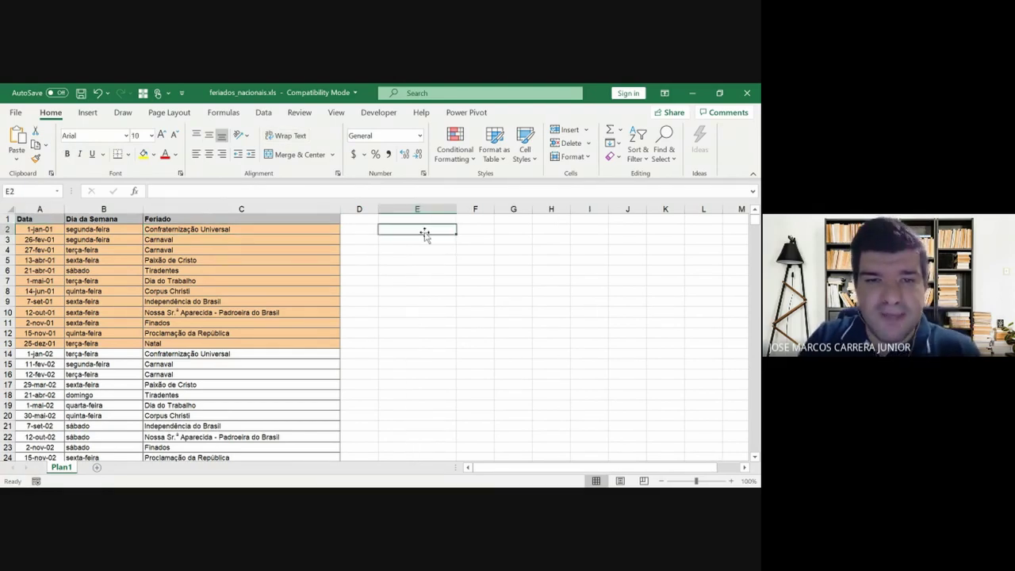
pyautogui.write('Data')
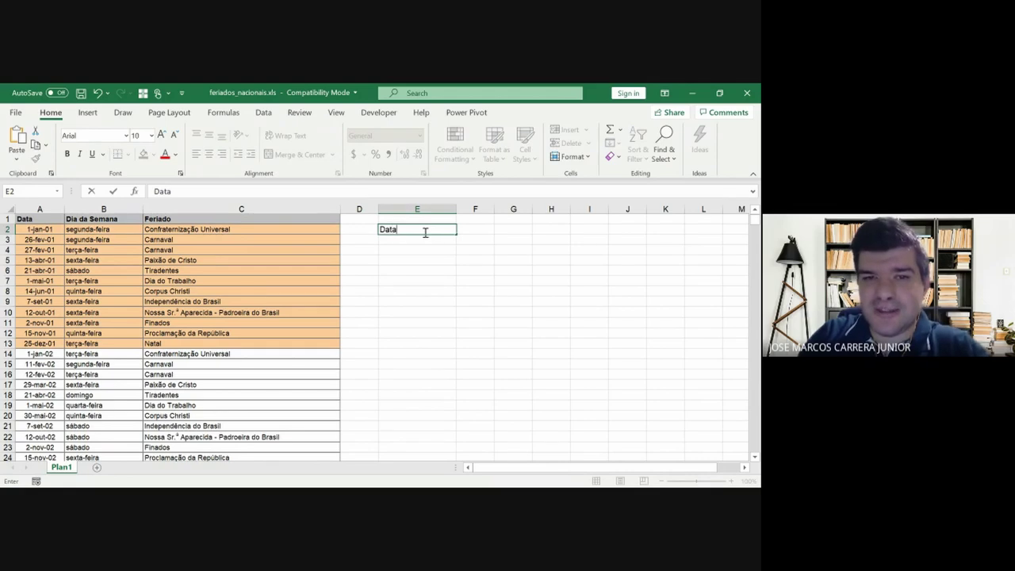
pyautogui.write(' de Comp')
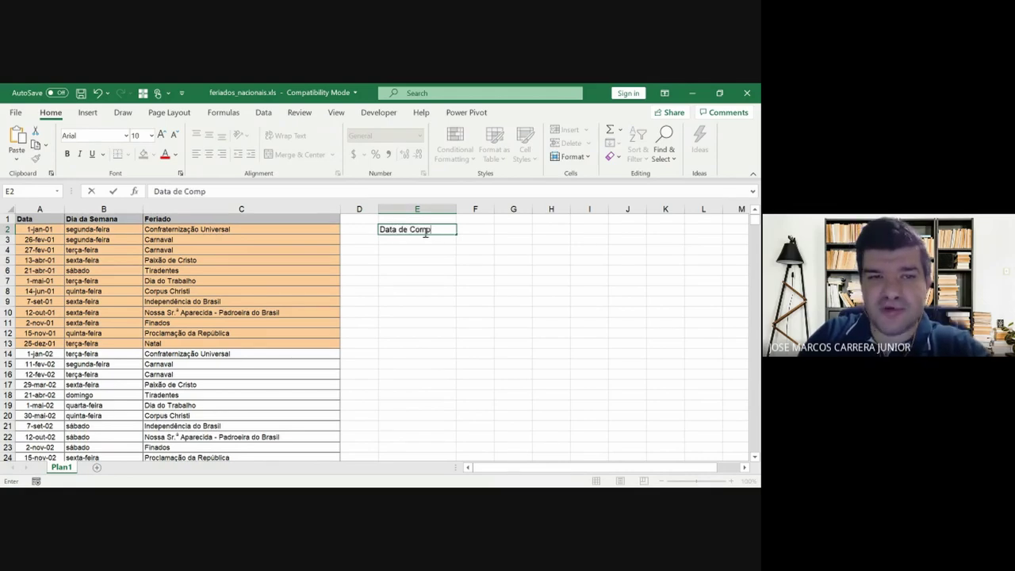
pyautogui.write('rar:')
pyautogui.press('Return')
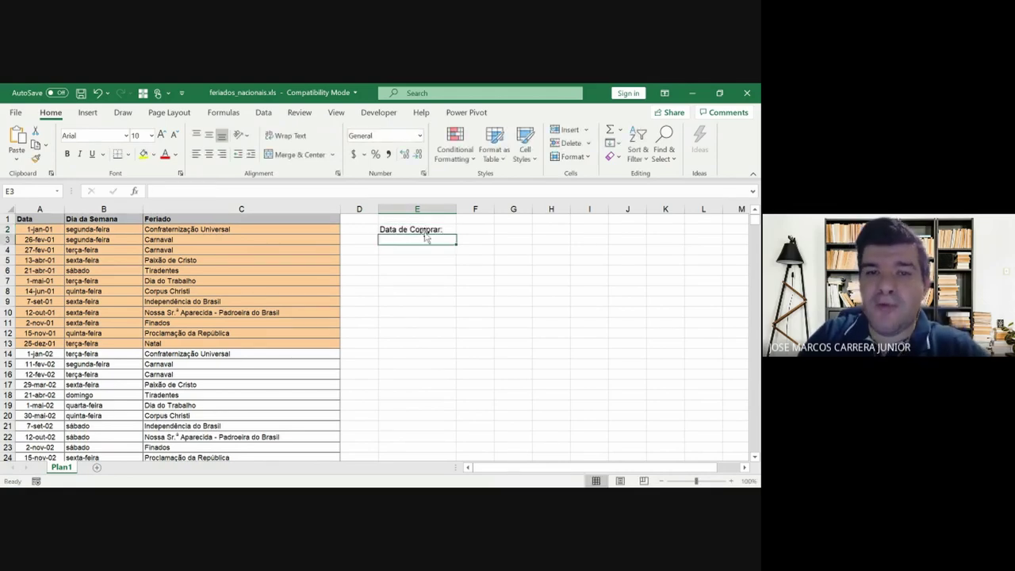
pyautogui.write('Datade')
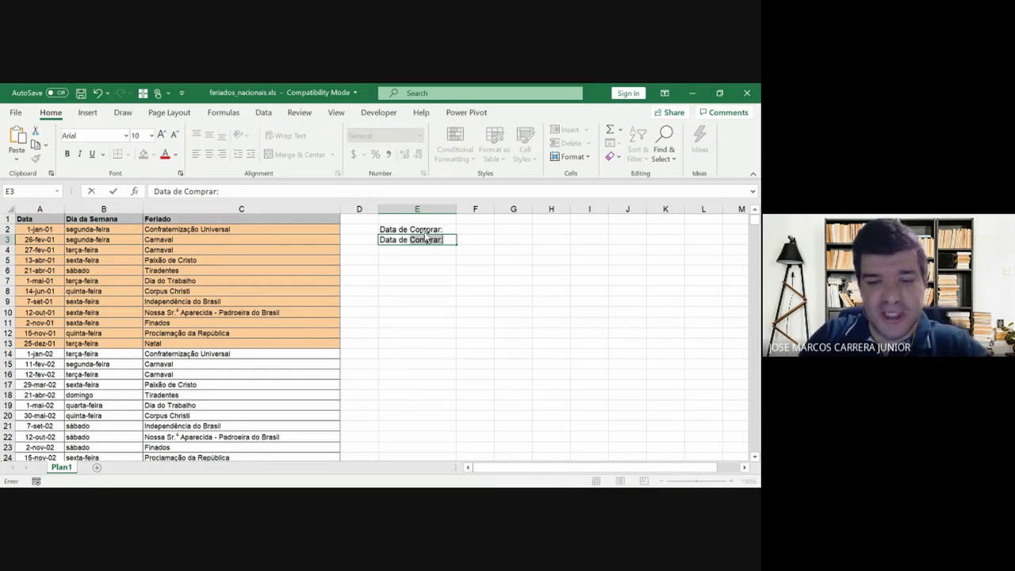
pyautogui.write(' Li')
pyautogui.write('i')
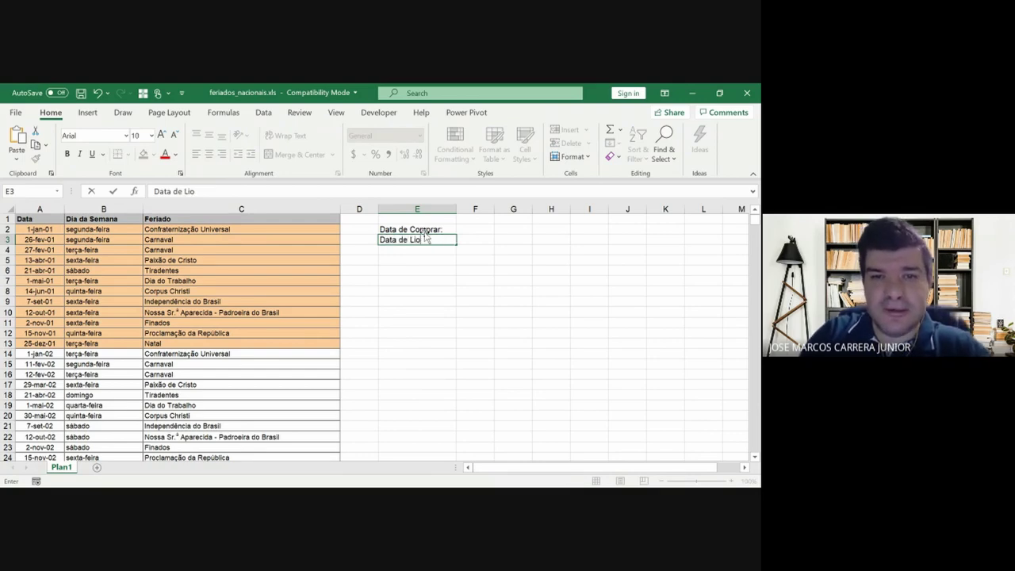
pyautogui.write('quidaçã')
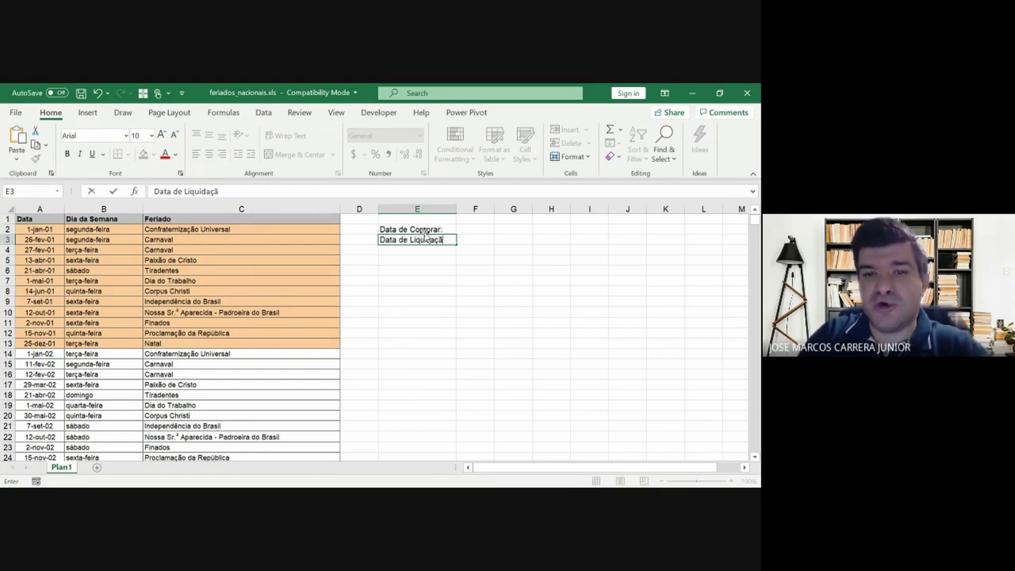
pyautogui.write('o:')
pyautogui.press('Return')
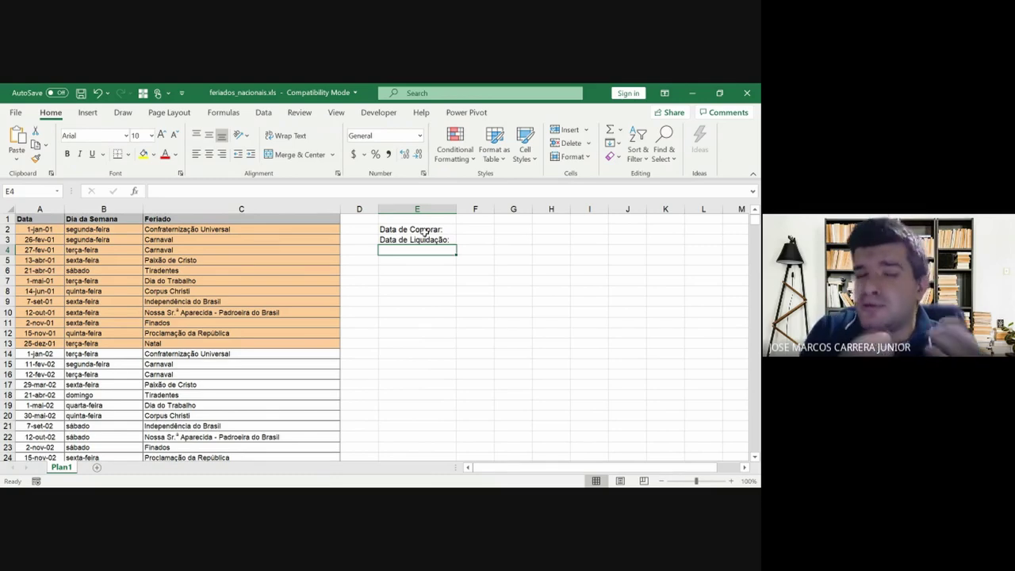
pyautogui.write('Da')
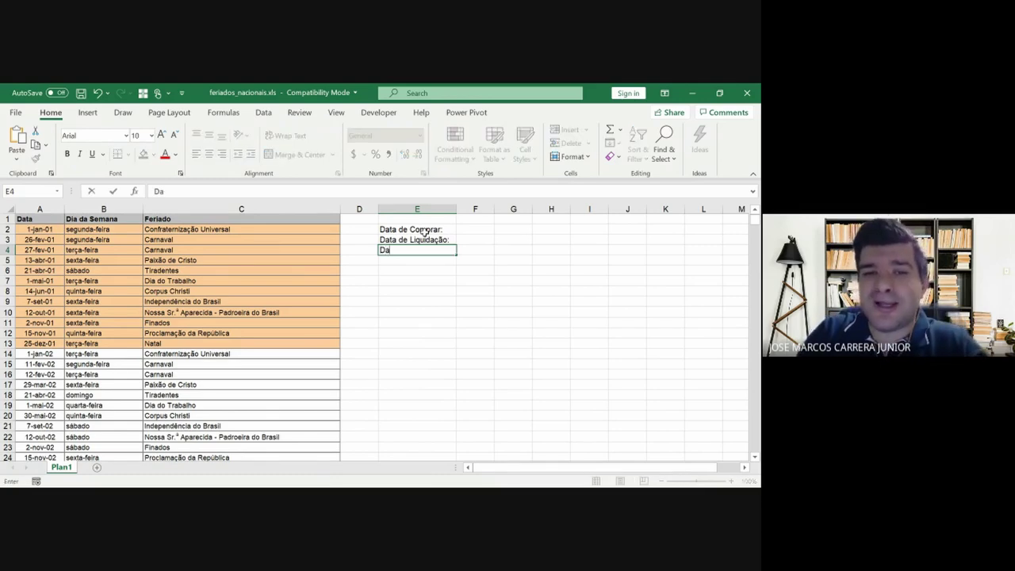
pyautogui.write('ta de Venc')
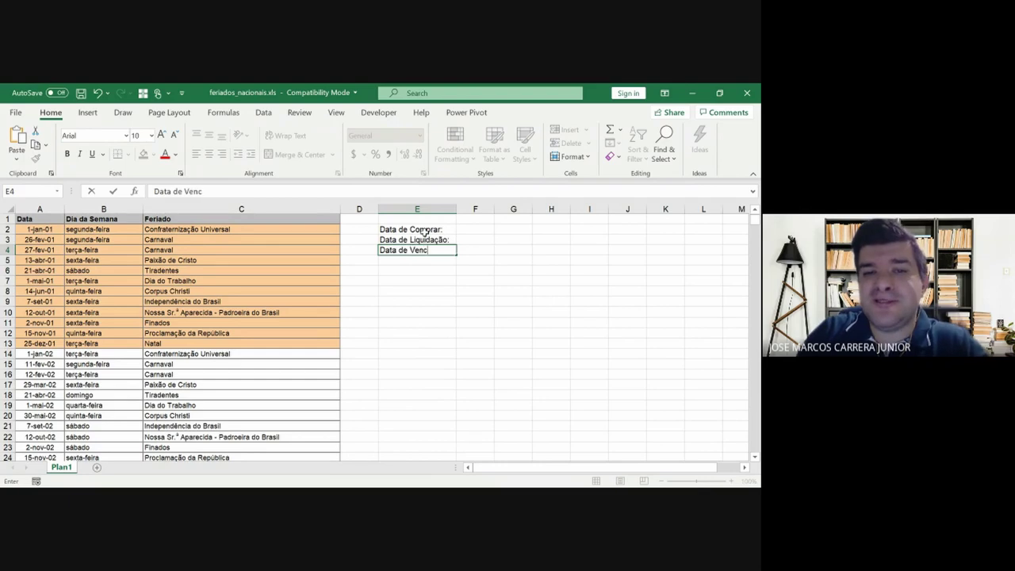
pyautogui.write('imento:')
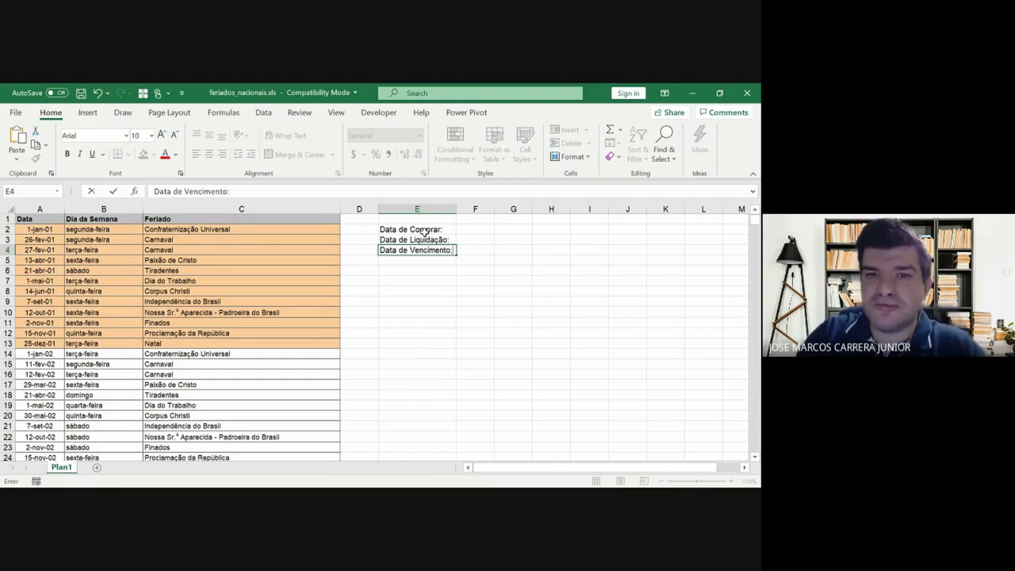
pyautogui.press('Return')
pyautogui.press('Return')
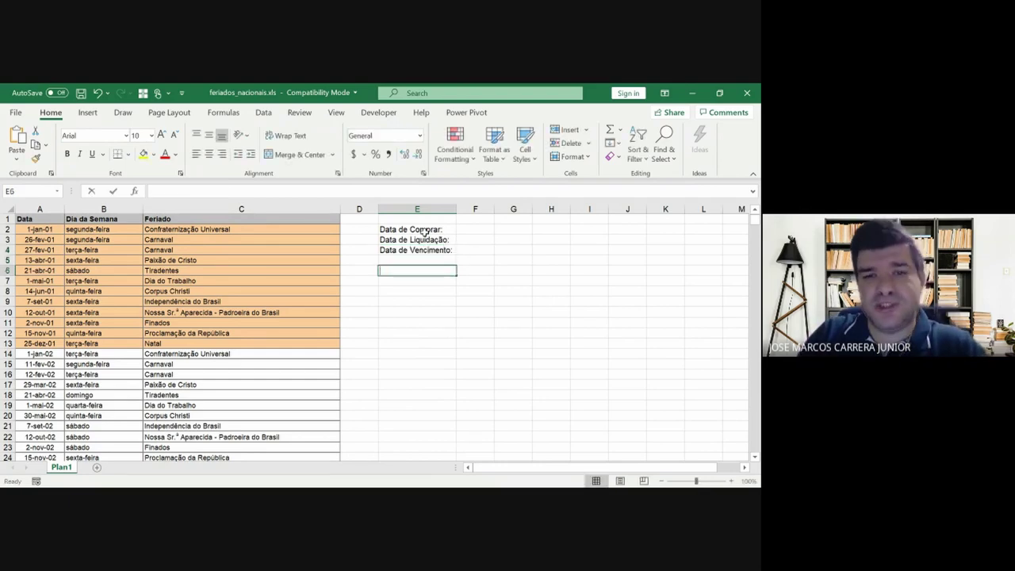
# - Add the Dias Úteis (liquidação inclusive, vencimento exclusive) label in E6 and widen column E to fit
pyautogui.write('D')
pyautogui.press('BackSpace')
pyautogui.write('Di')
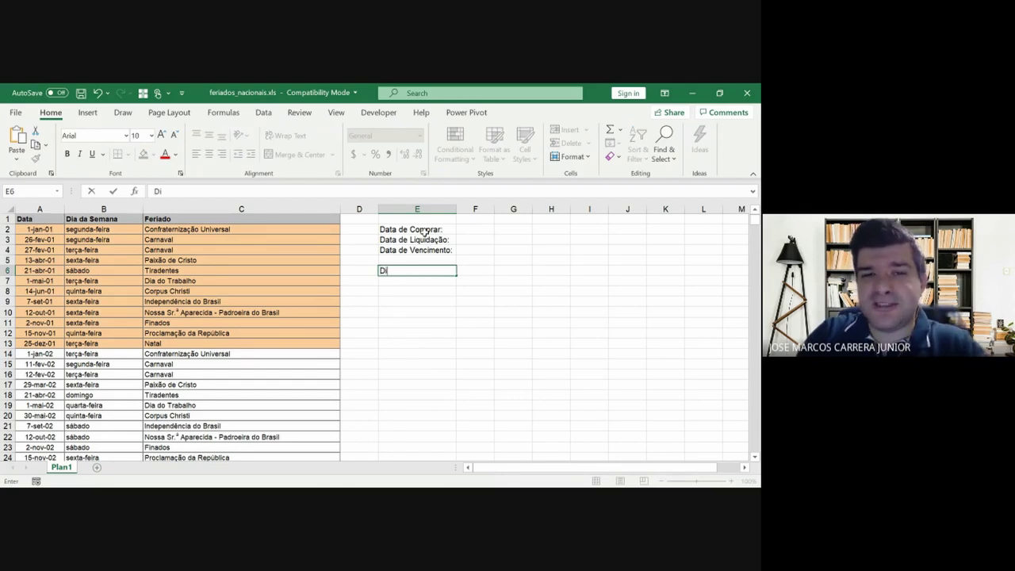
pyautogui.write('as Ú')
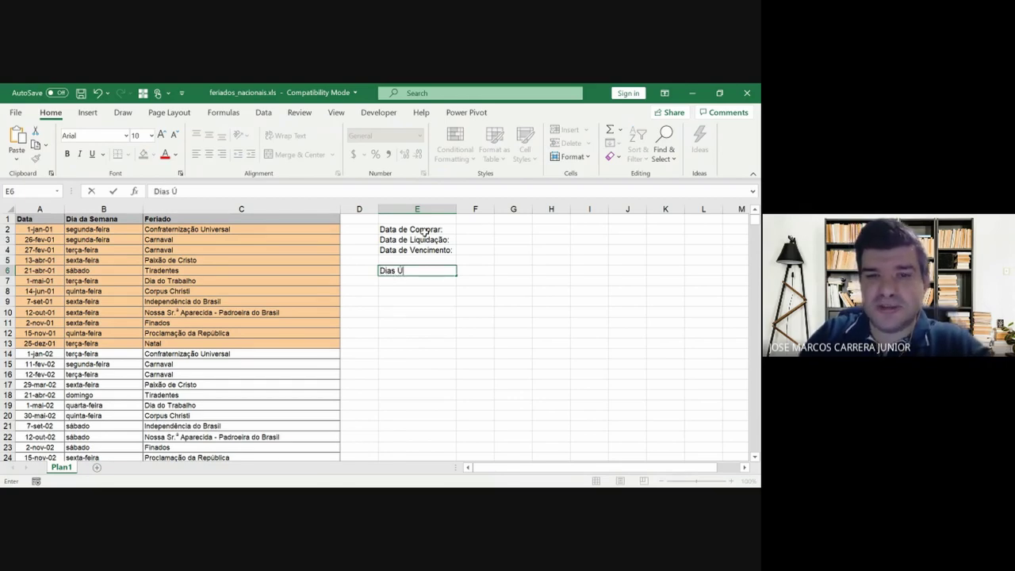
pyautogui.write('teis')
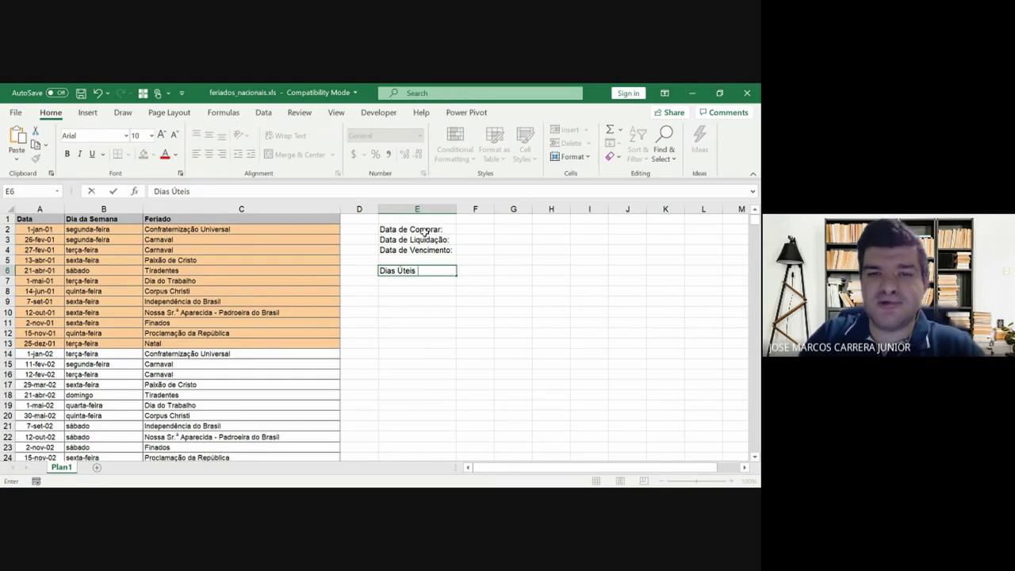
pyautogui.write(' (')
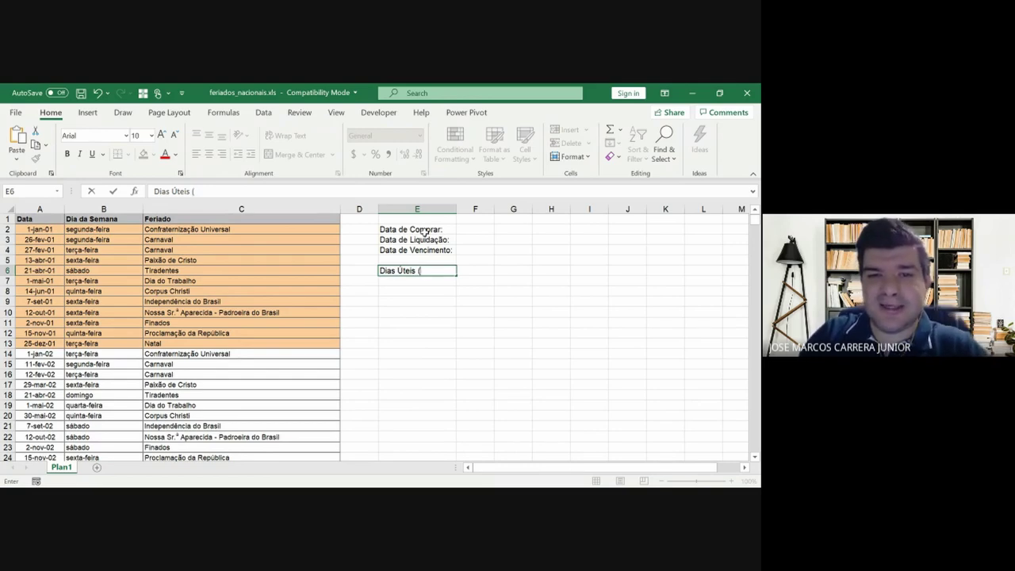
pyautogui.write('data de li')
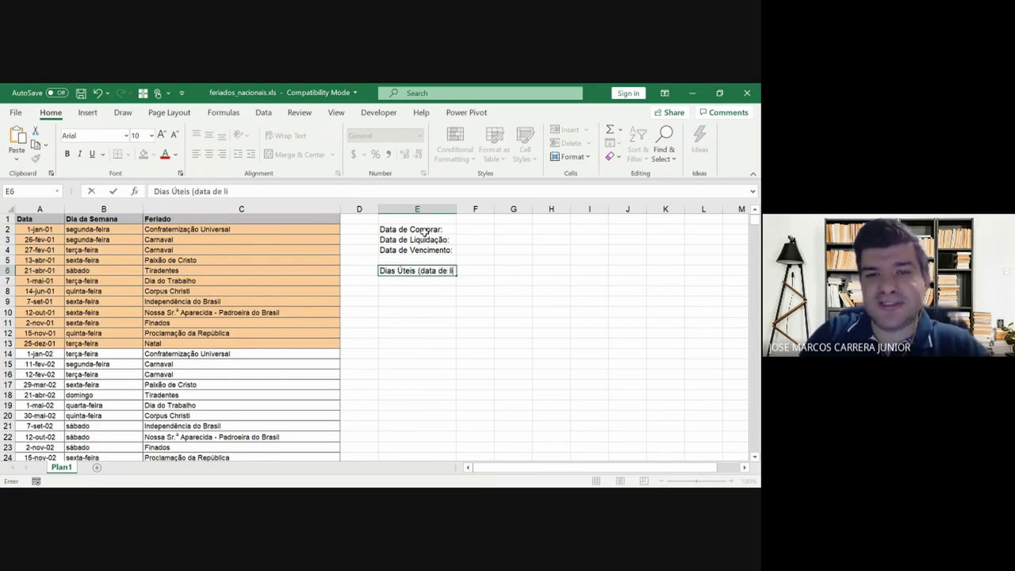
pyautogui.write('quidação in')
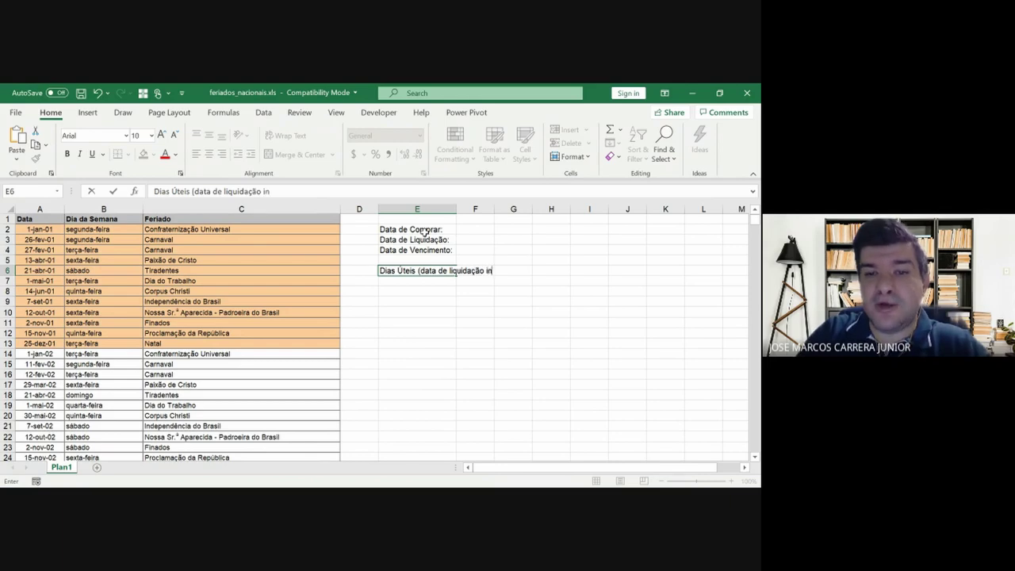
pyautogui.write('clusiv')
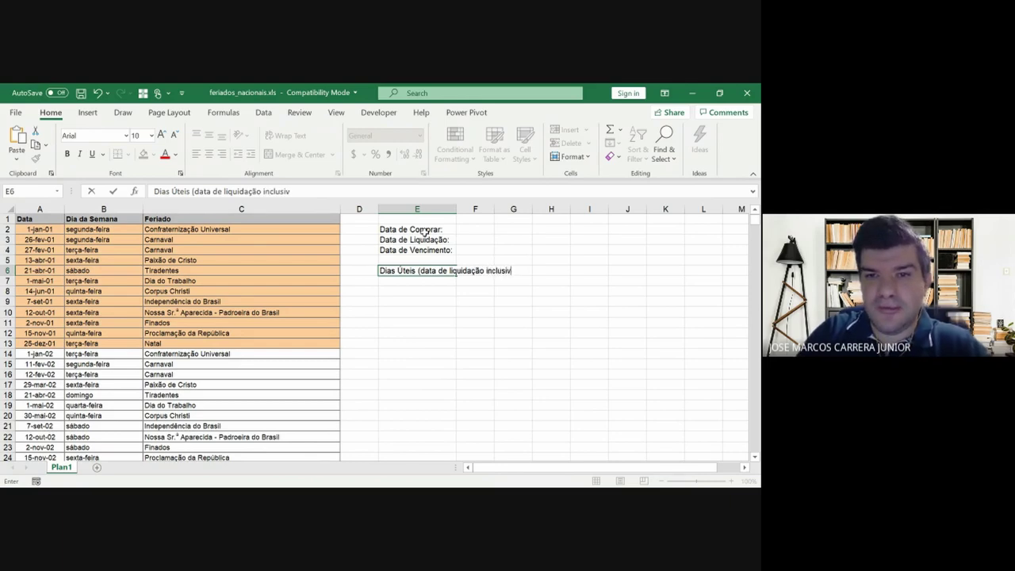
pyautogui.write('e e ')
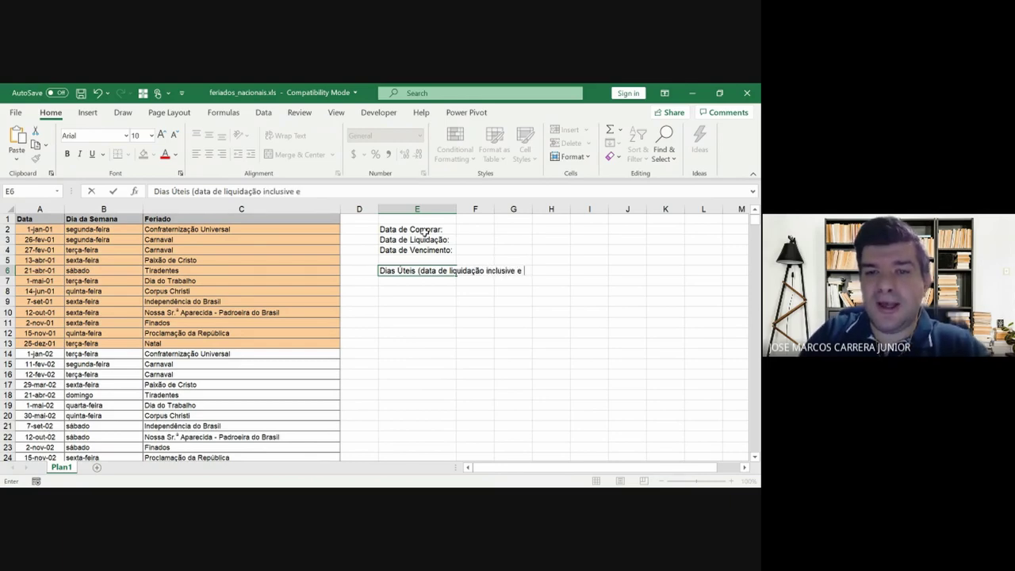
pyautogui.write('data d')
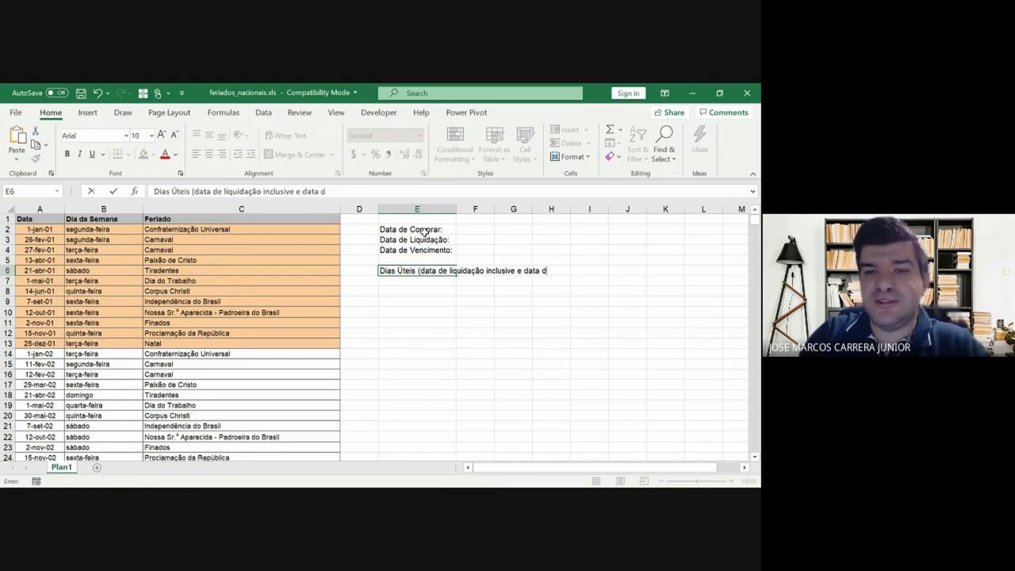
pyautogui.write('vence')
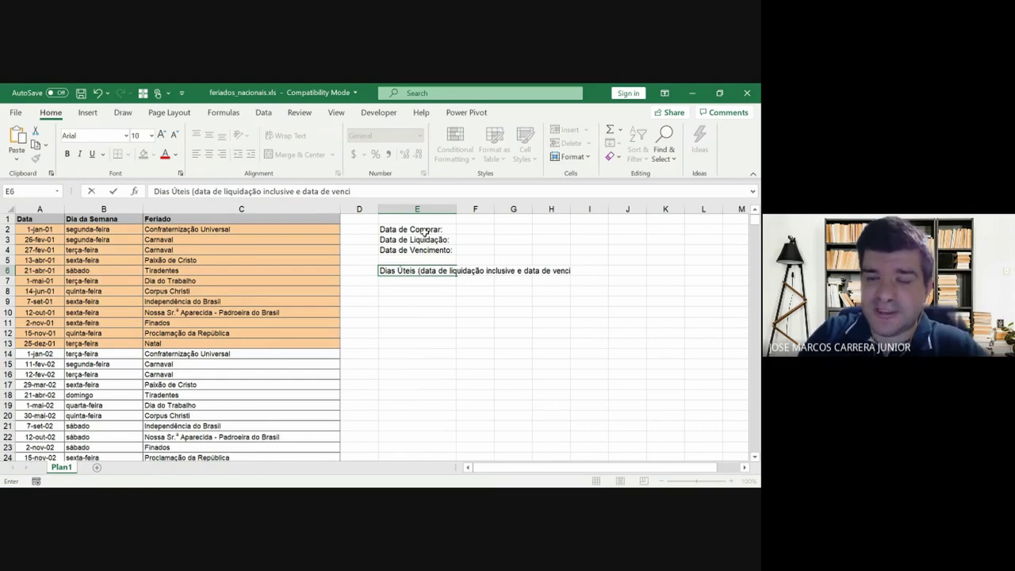
pyautogui.write('mento')
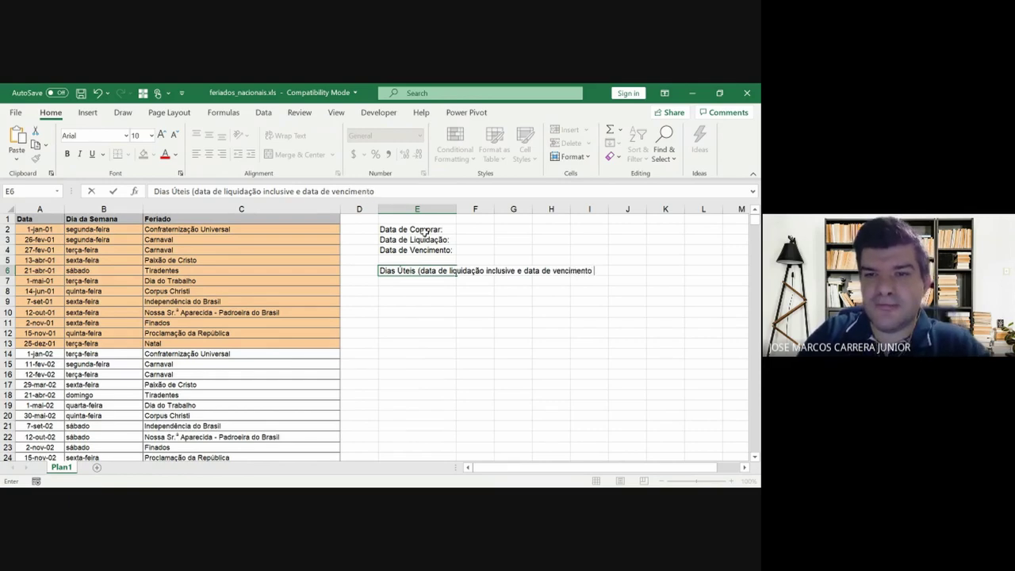
pyautogui.write('clusive)')
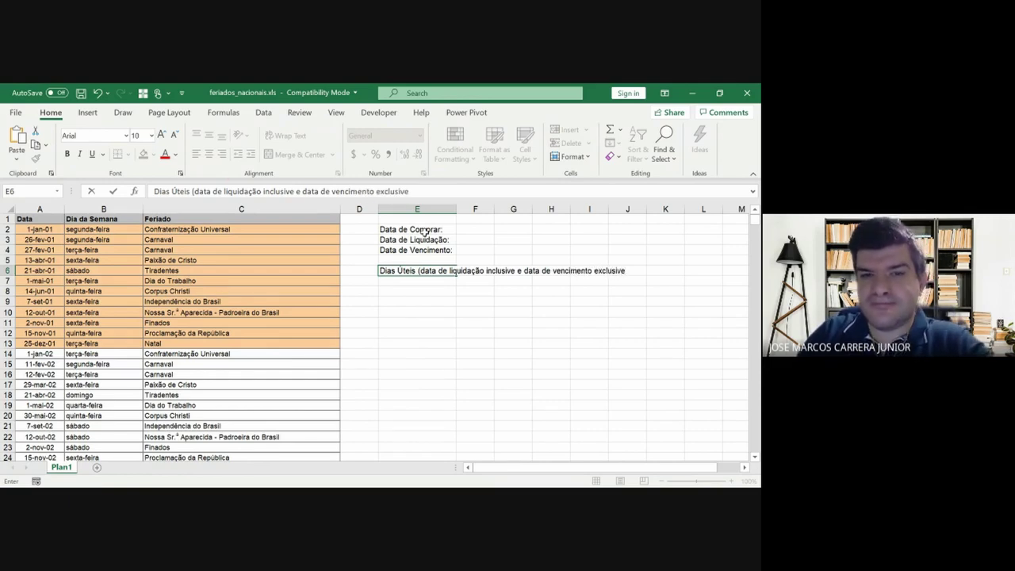
pyautogui.press('Return')
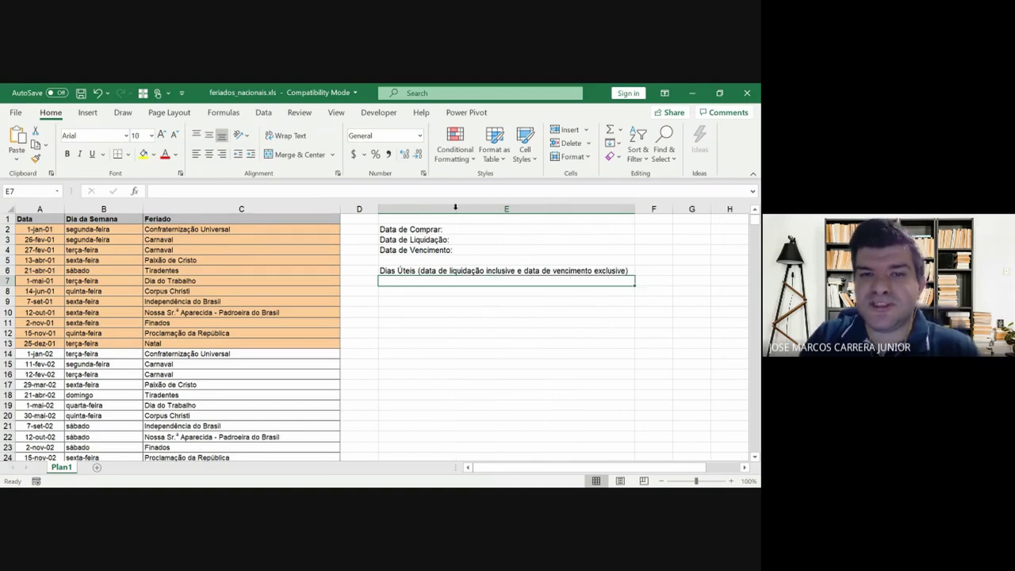
pyautogui.doubleClick(457, 208)
# - Enter 'Taxa (% a.a. 252 úteis)' in E8 and 'Preço Unitário (PU)' below it
pyautogui.press('Return')
pyautogui.write('T')
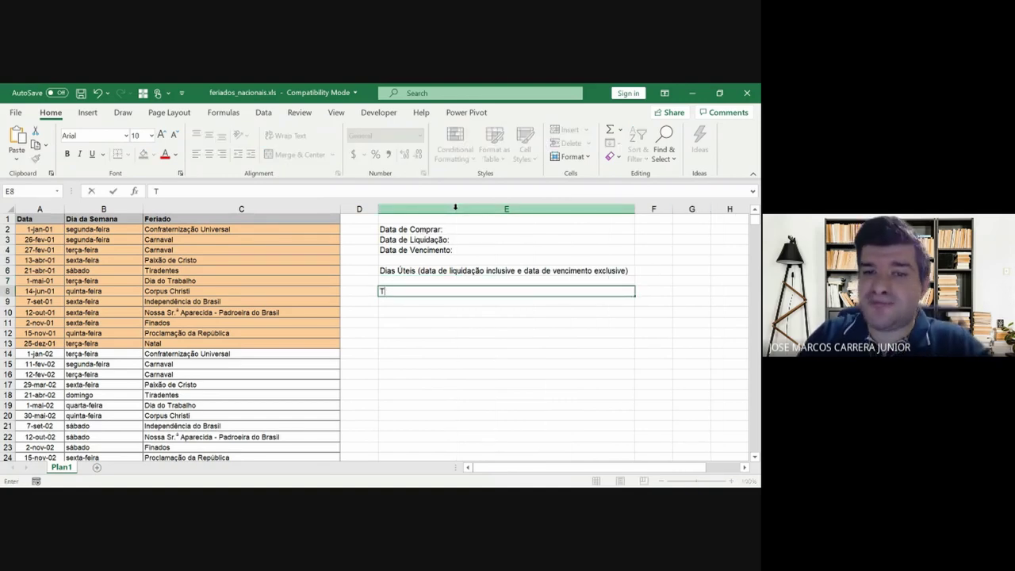
pyautogui.write('axa')
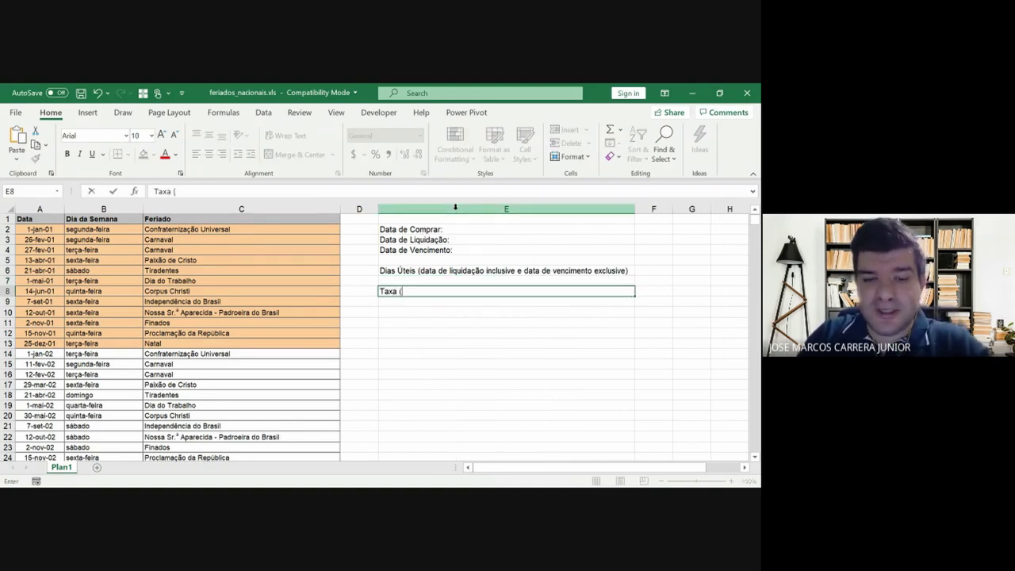
pyautogui.write(' (%a.')
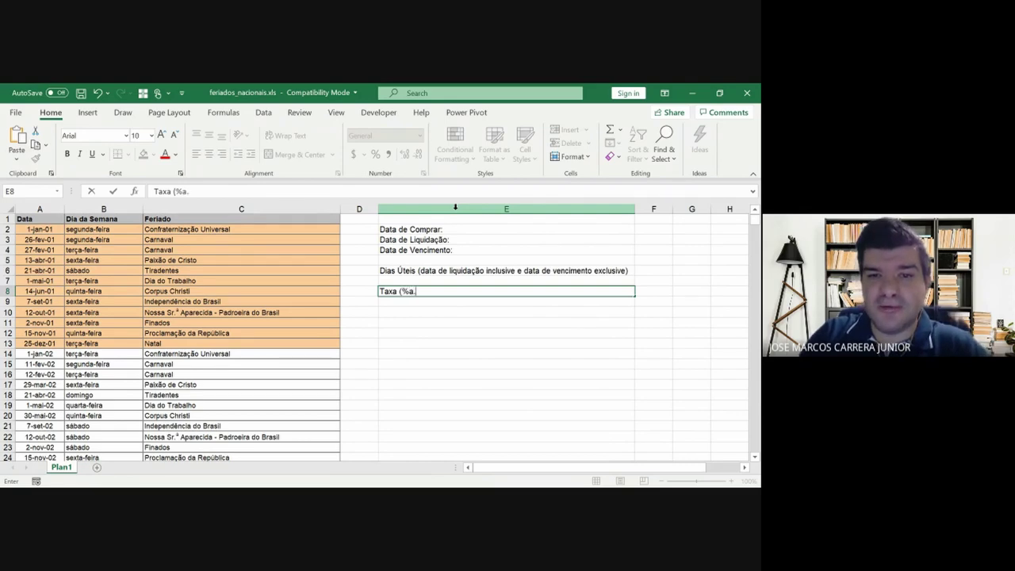
pyautogui.press('BackSpace')
pyautogui.press('BackSpace')
pyautogui.write('a.a. ')
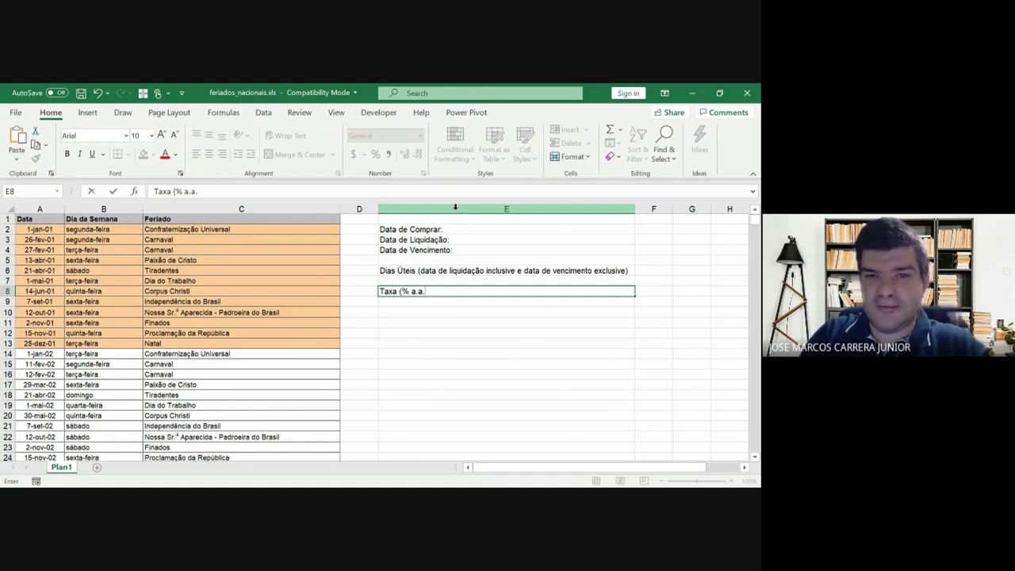
pyautogui.write('252')
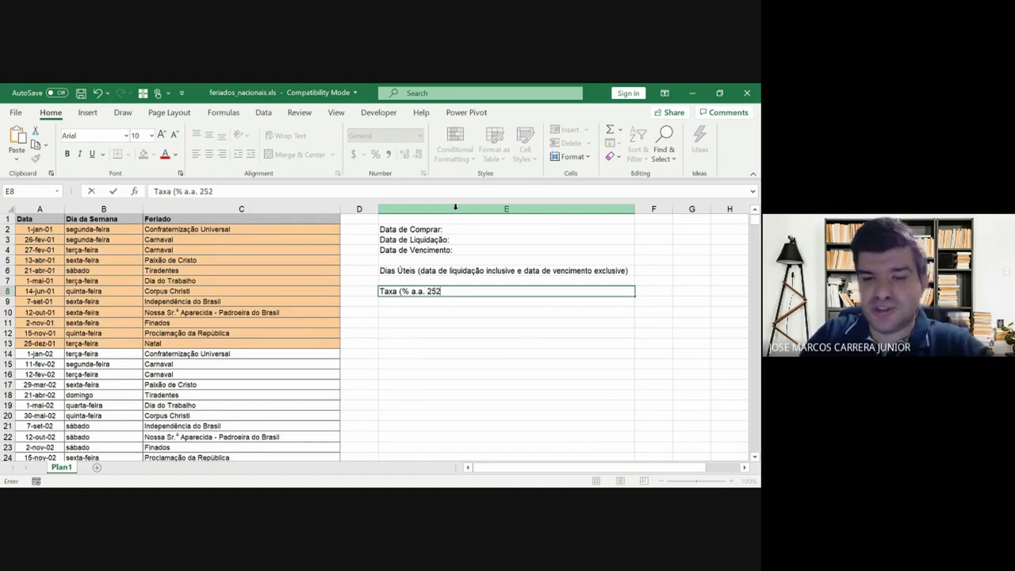
pyautogui.write(' úteis')
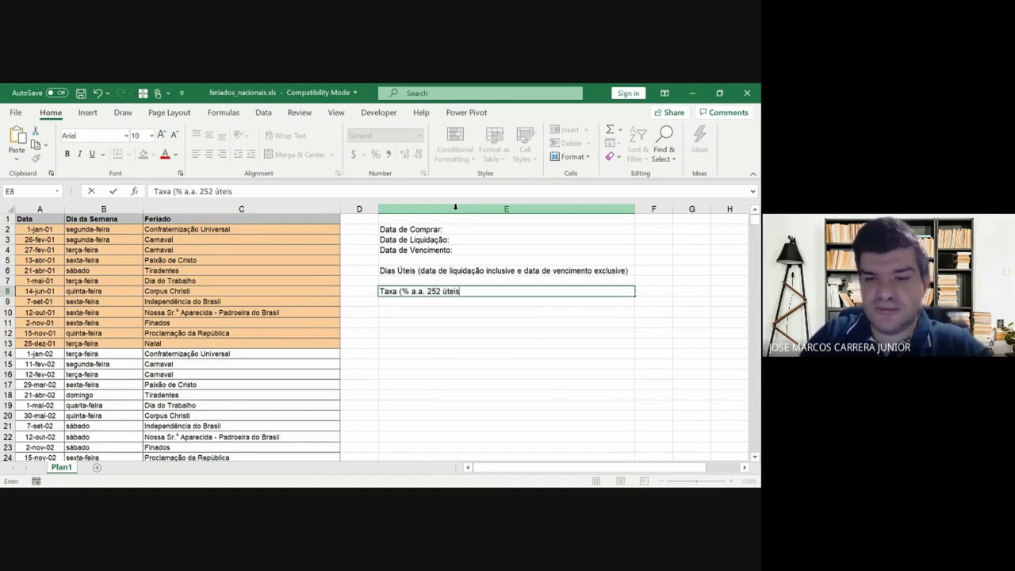
pyautogui.write(')')
pyautogui.press('Return')
pyautogui.press('Return')
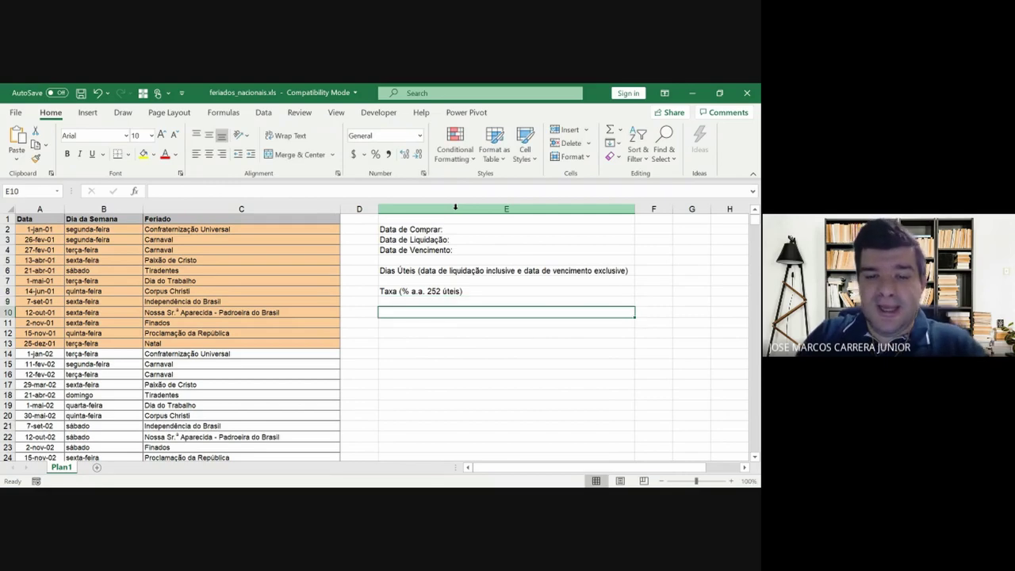
pyautogui.write('P')
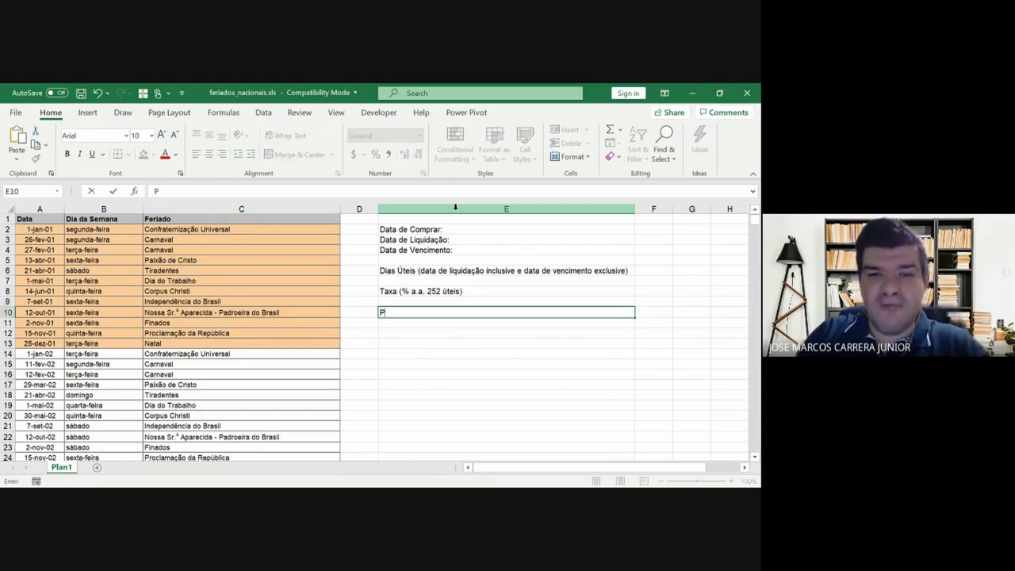
pyautogui.write('reço Unit')
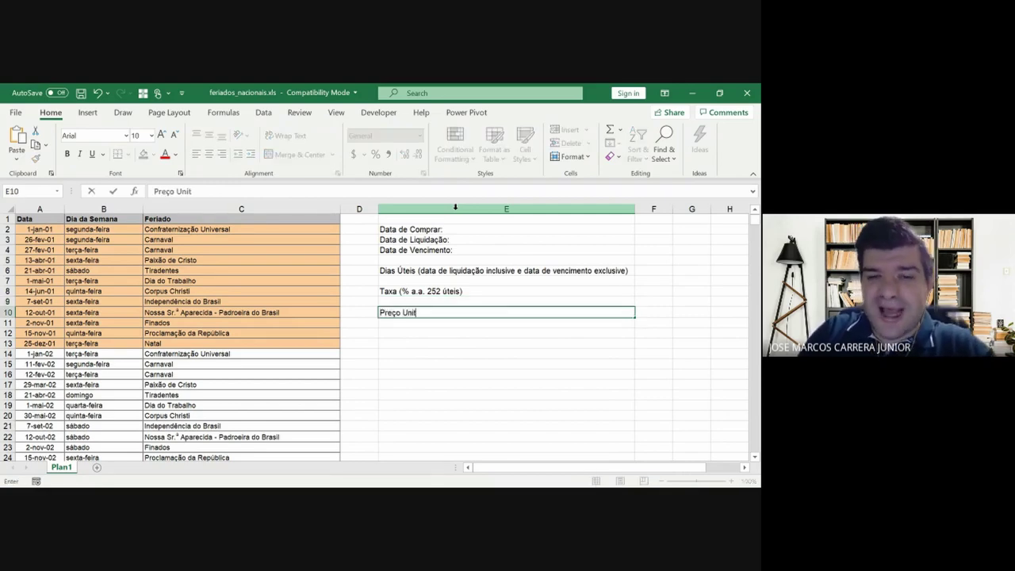
pyautogui.write('ário (')
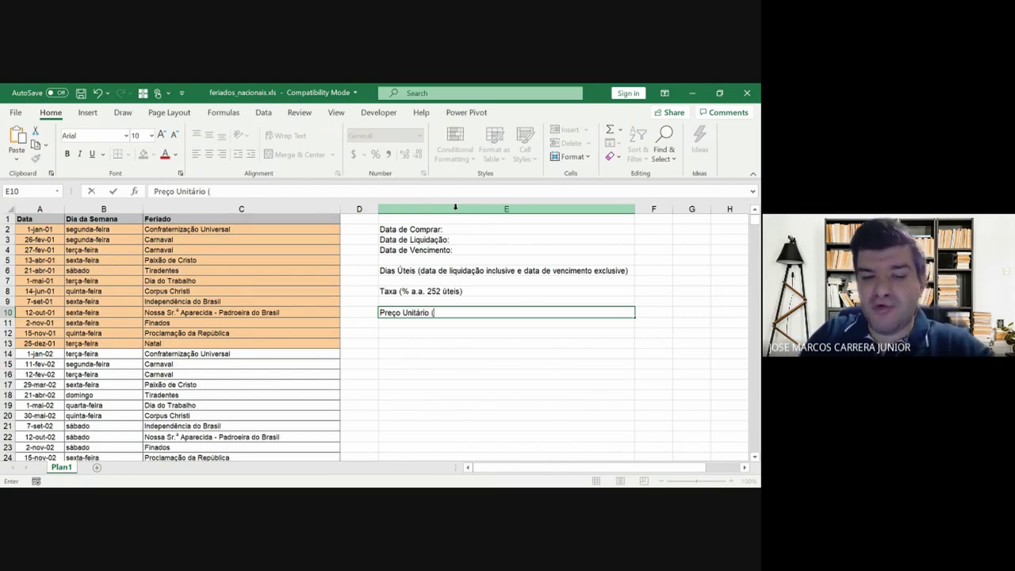
pyautogui.write('PU')
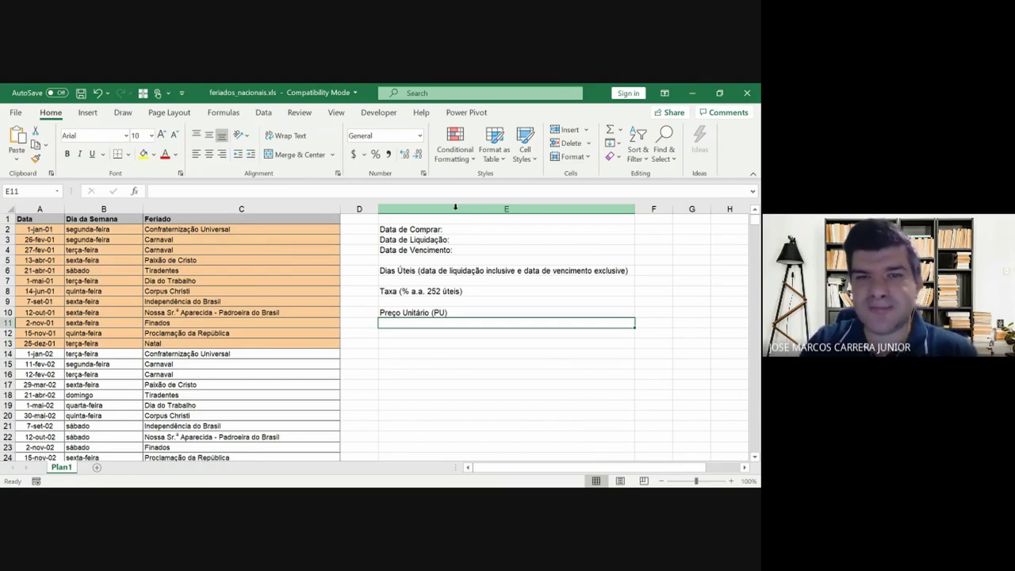
# - Enter the purchase date 12/21 in F2 beside Data de Comprar
pyautogui.press('Up')
pyautogui.press('Up')
pyautogui.press('Up')
pyautogui.press('Up')
pyautogui.press('Up')
pyautogui.press('Up')
pyautogui.press('Up')
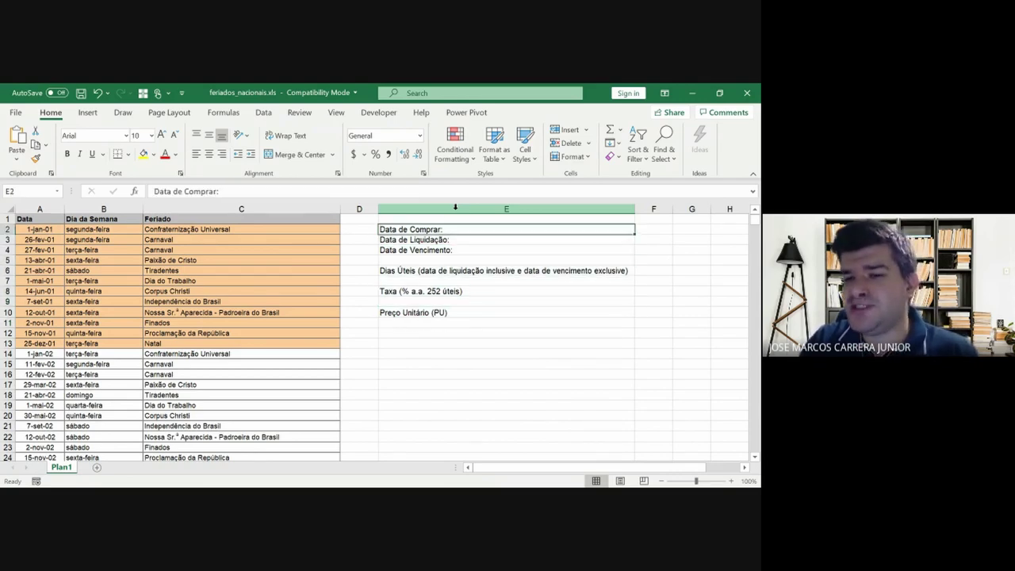
pyautogui.press('Right')
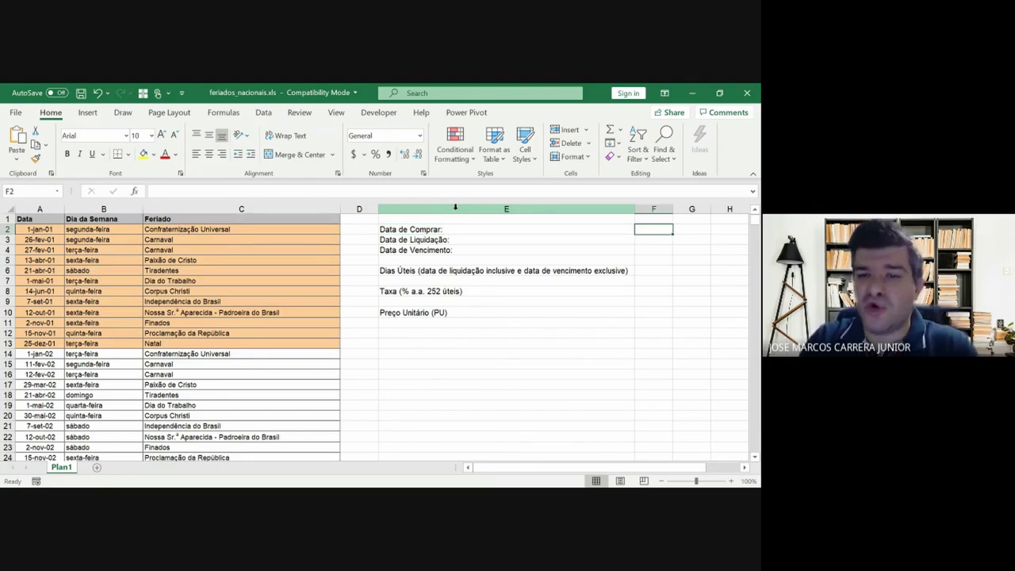
pyautogui.write('12/21')
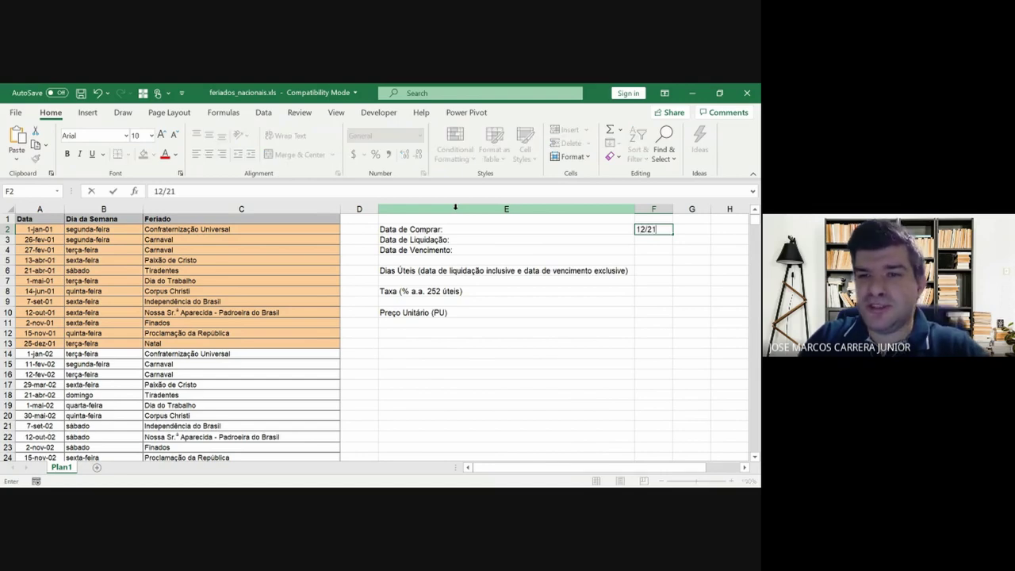
pyautogui.press('Return')
pyautogui.press('Up')
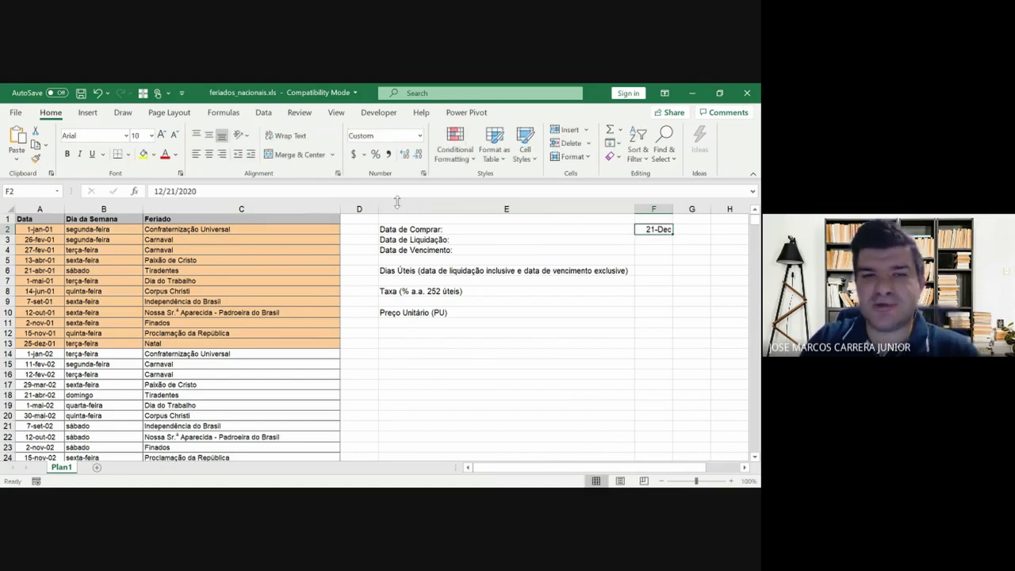
# - Copy the holiday date format from A17 onto F2 with Paste Special Formats
pyautogui.click(40, 385)
pyautogui.hotkey('ctrl', 'c')
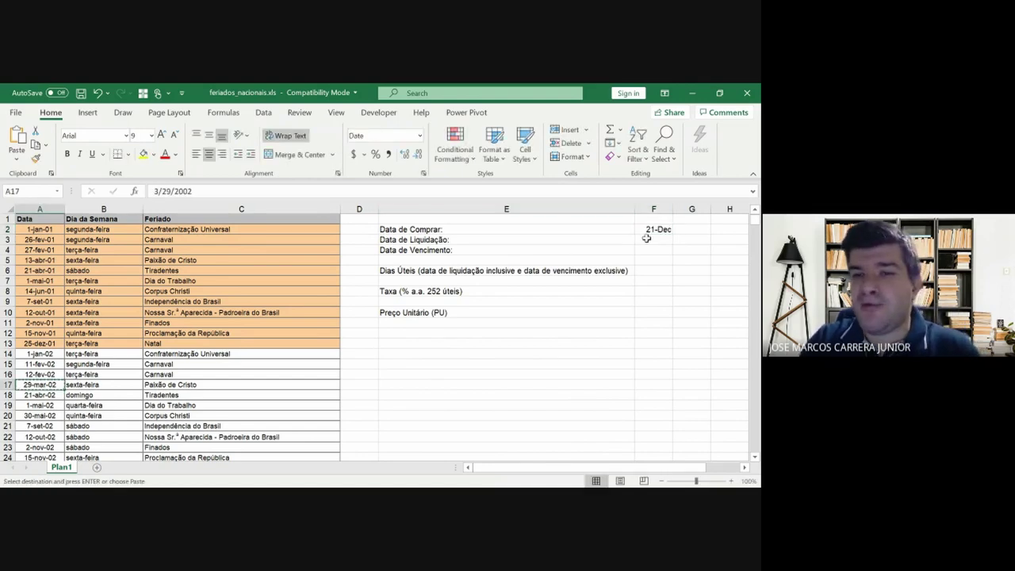
pyautogui.click(649, 230)
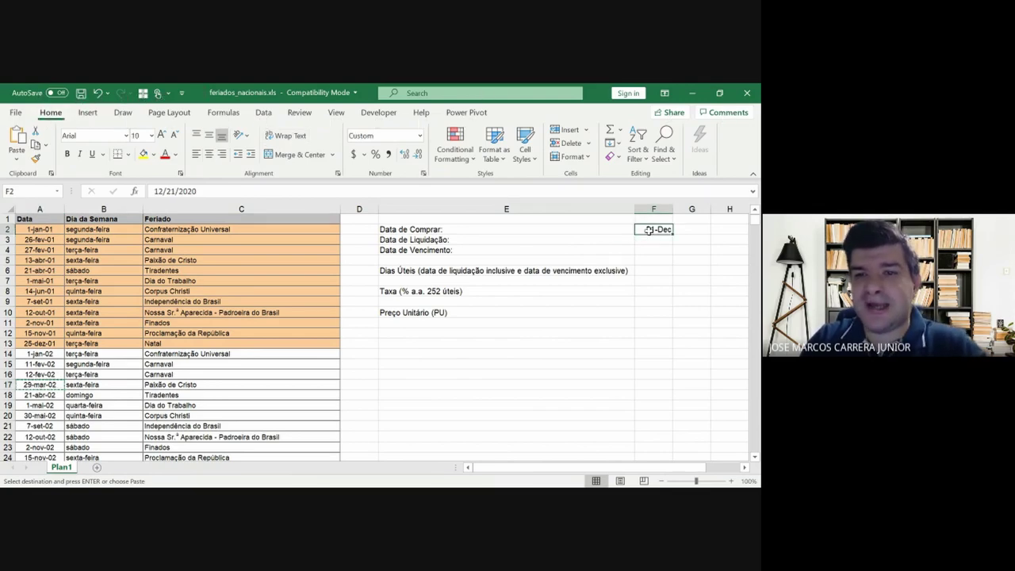
pyautogui.hotkey('ctrl', 'alt', 'v')
pyautogui.press('t')
pyautogui.press('Return')
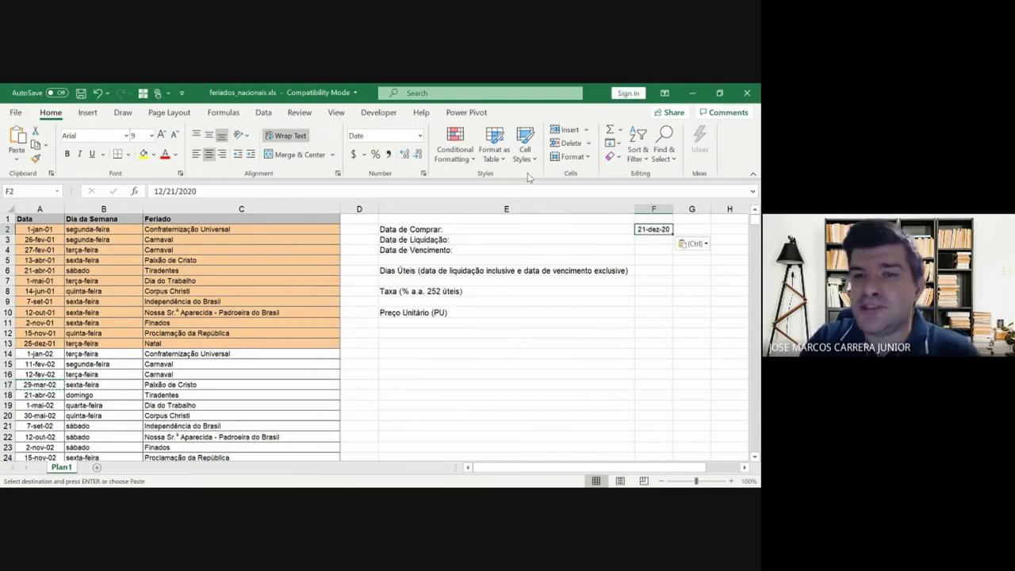
# - Remove F2's borders and set its font size to 11
pyautogui.click(128, 154)
pyautogui.click(150, 260)
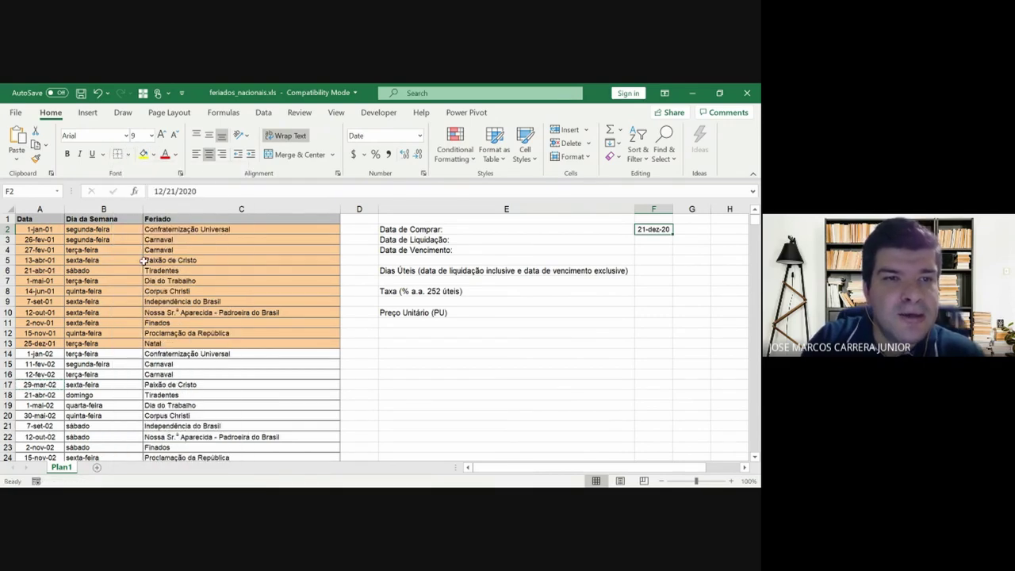
pyautogui.click(139, 137)
pyautogui.write('11')
pyautogui.press('Return')
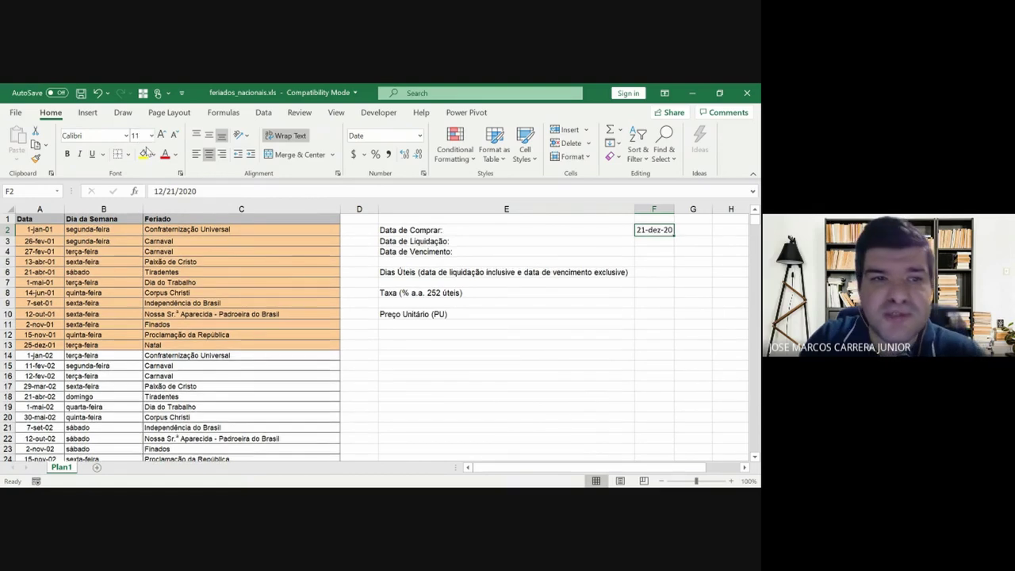
pyautogui.click(153, 155)
# - Give F2 a pale yellow fill and blue text colour
pyautogui.click(181, 304)
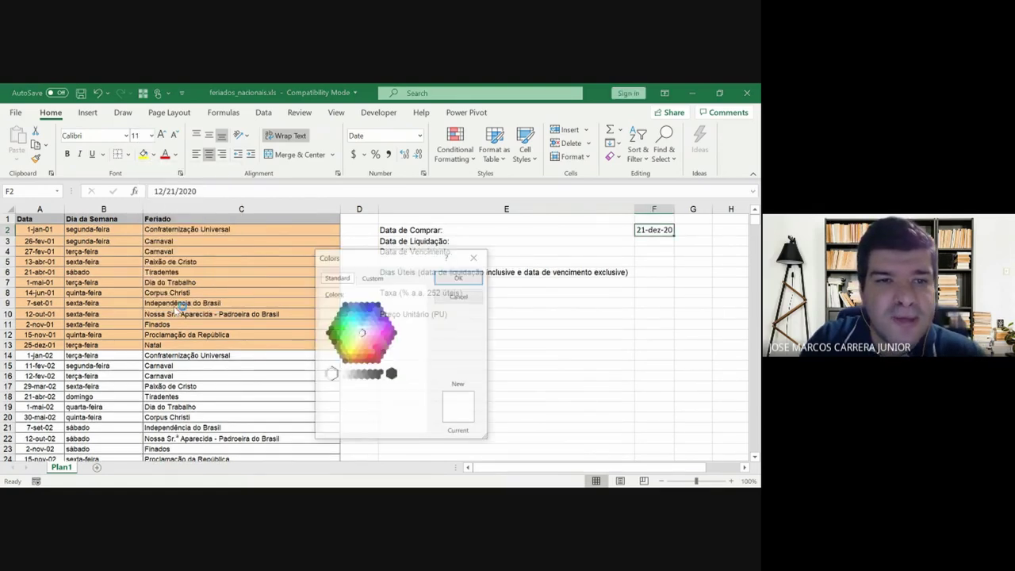
pyautogui.click(355, 340)
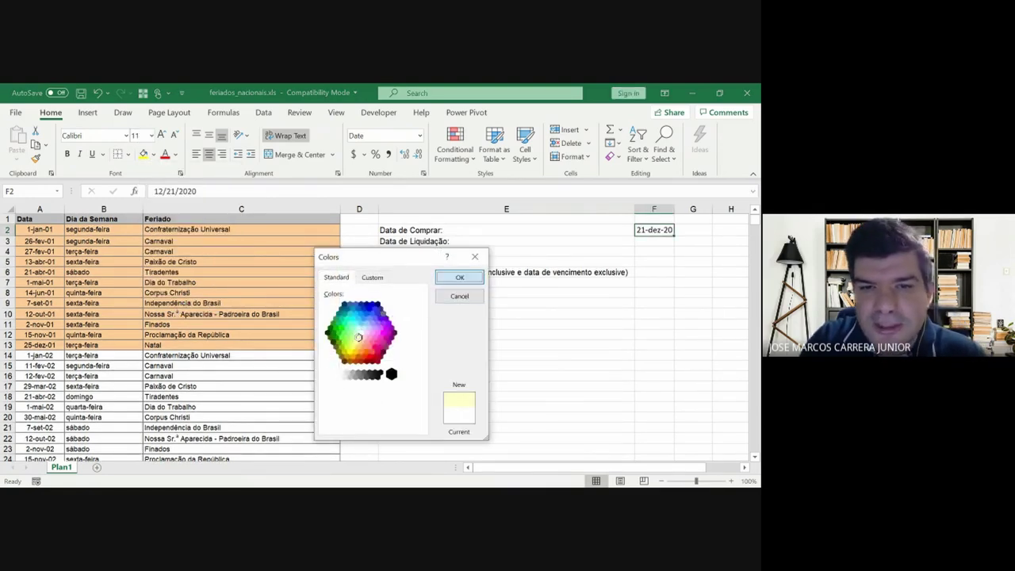
pyautogui.click(459, 277)
pyautogui.click(177, 154)
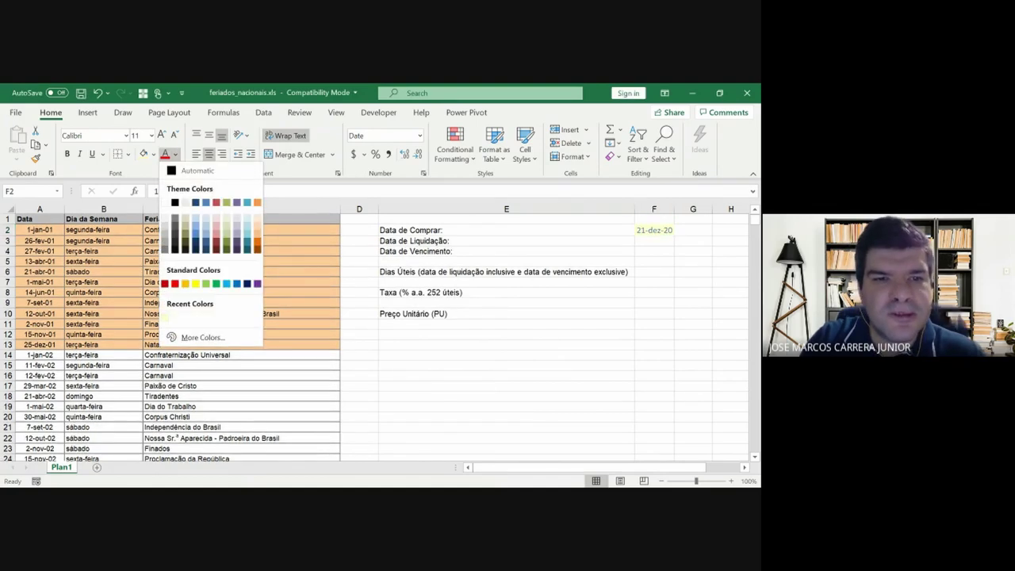
pyautogui.click(194, 335)
pyautogui.click(347, 311)
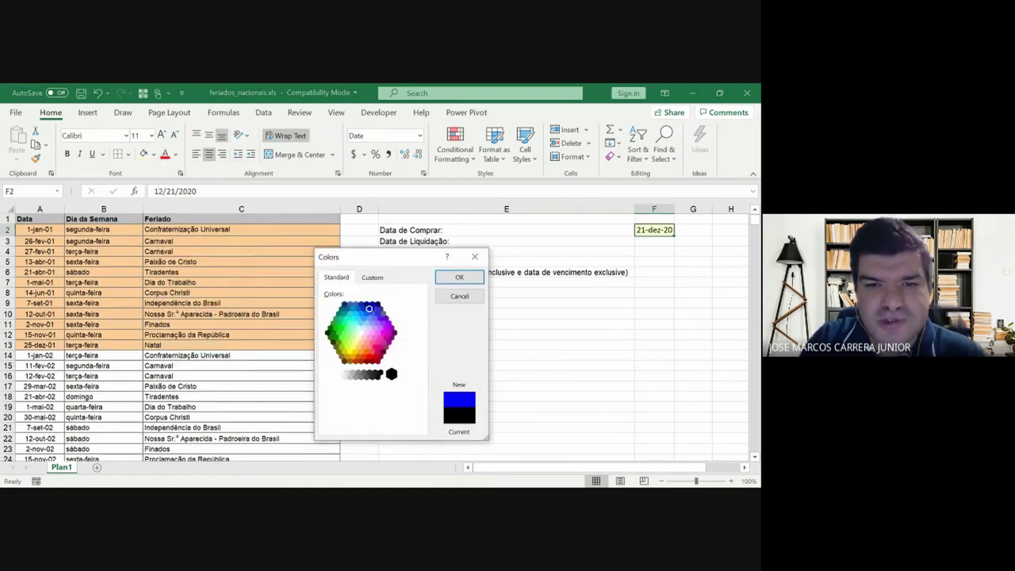
pyautogui.click(459, 277)
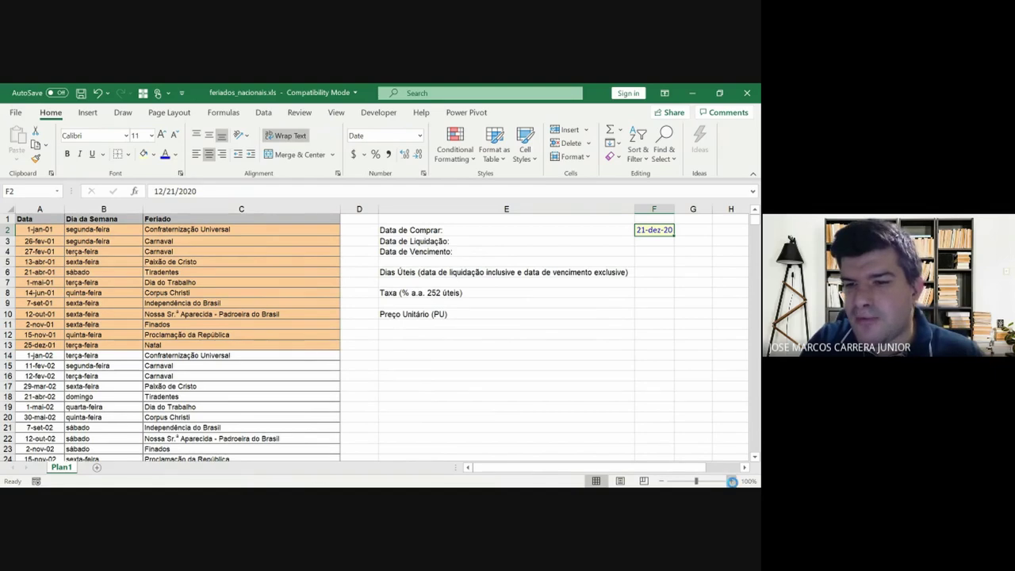
# - Zoom in and paste F2's date formatting into the maturity date cell
pyautogui.click(731, 481)
pyautogui.click(731, 481)
pyautogui.click(732, 481)
pyautogui.press('Down')
pyautogui.press('Right')
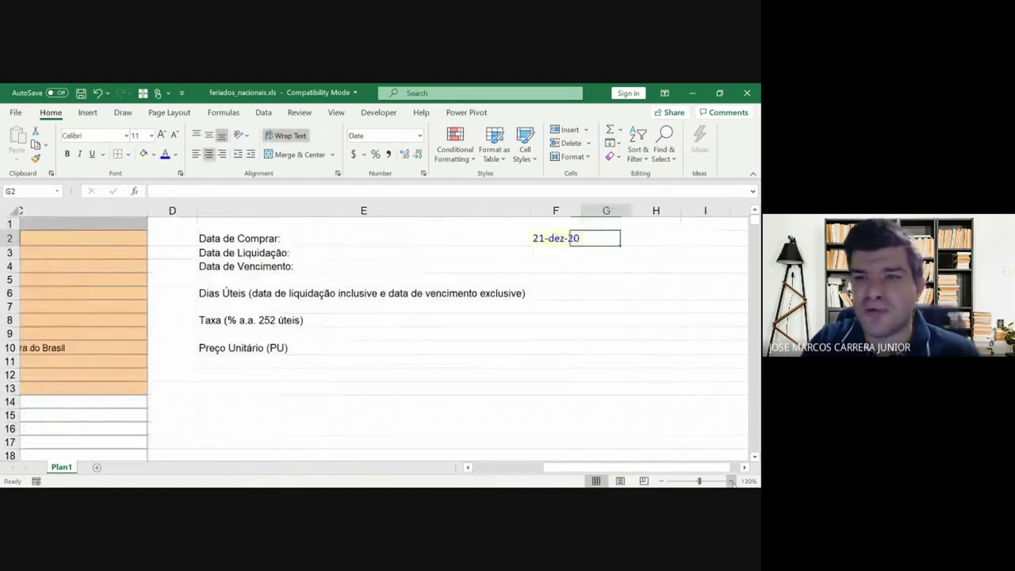
pyautogui.press('Right')
pyautogui.press('Left')
pyautogui.press('Left')
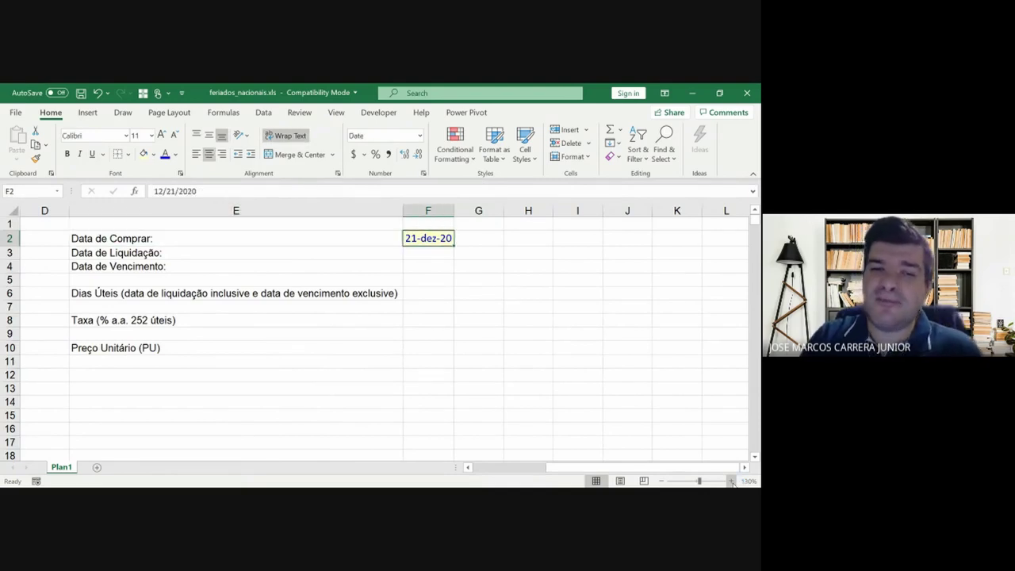
pyautogui.press('Down')
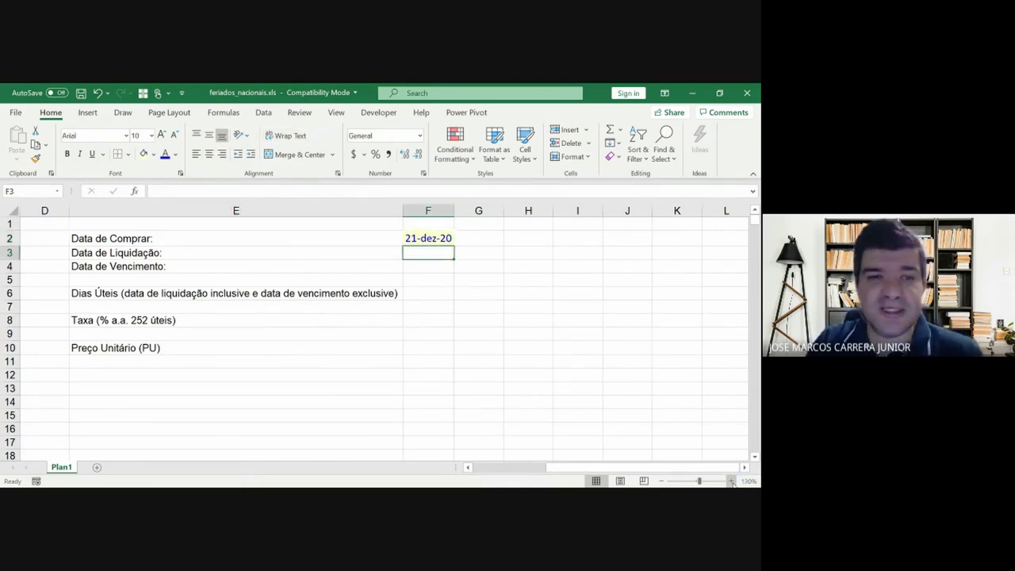
pyautogui.press('Down')
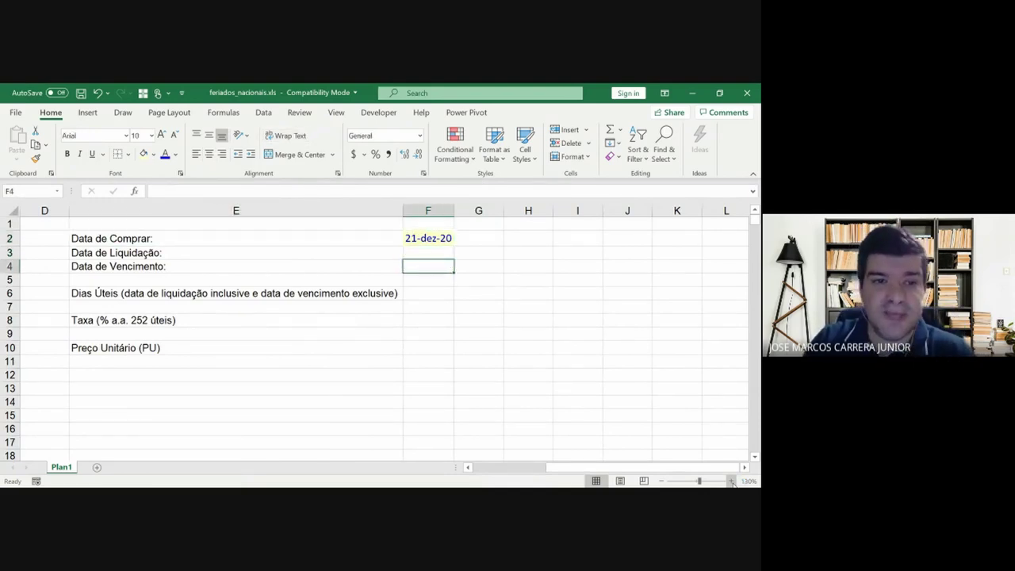
pyautogui.press('Down')
pyautogui.press('Up')
pyautogui.press('Up')
pyautogui.press('Up')
pyautogui.hotkey('ctrl', 'c')
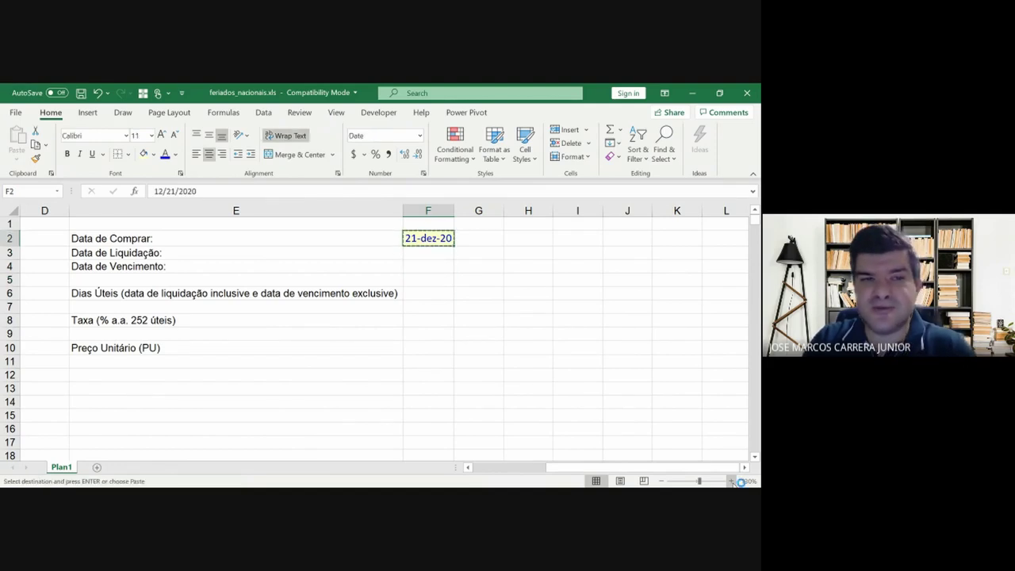
pyautogui.press('Down')
pyautogui.press('Down')
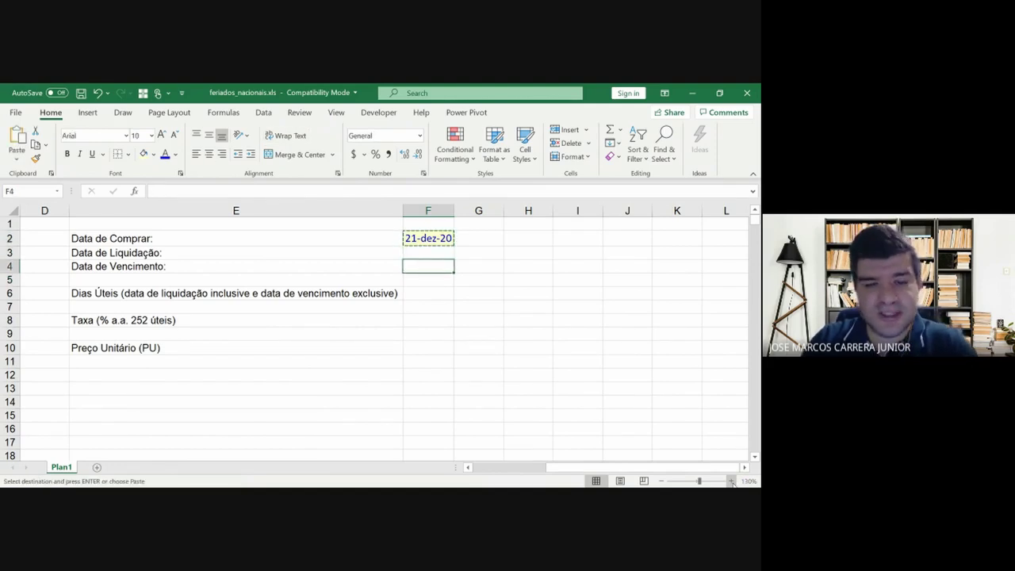
pyautogui.hotkey('ctrl', 'alt', 'v')
pyautogui.press('t')
pyautogui.press('Return')
# - Paste F2's date format into F3 and set its fill to No Fill
pyautogui.press('Up')
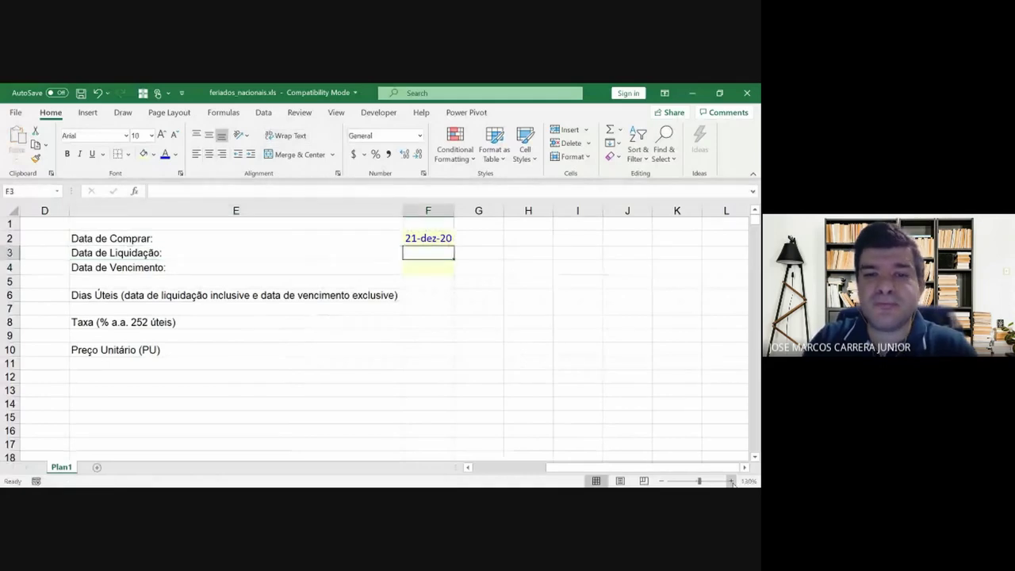
pyautogui.hotkey('ctrl', 'alt', 'v')
pyautogui.press('t')
pyautogui.press('Return')
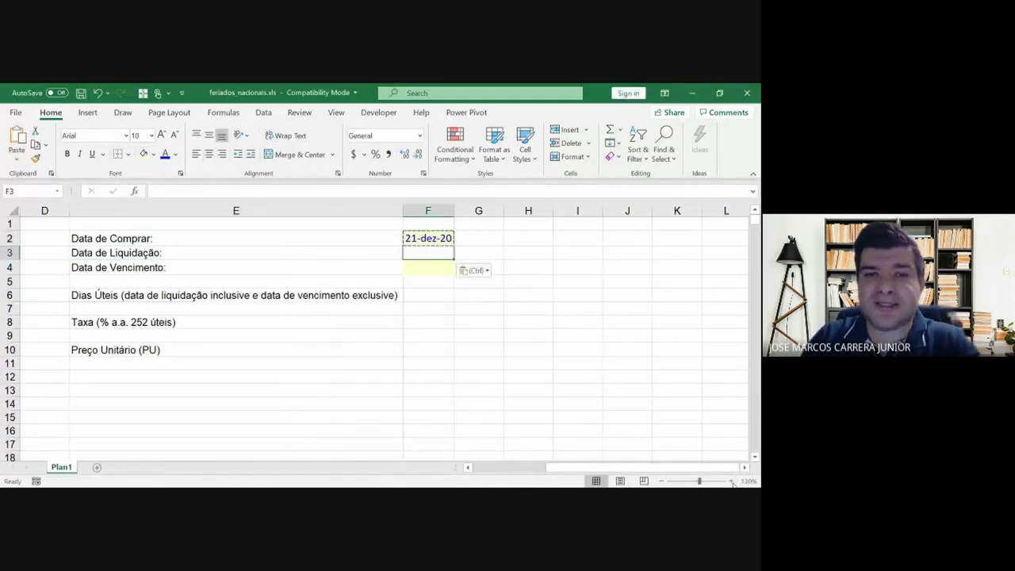
pyautogui.press('Escape')
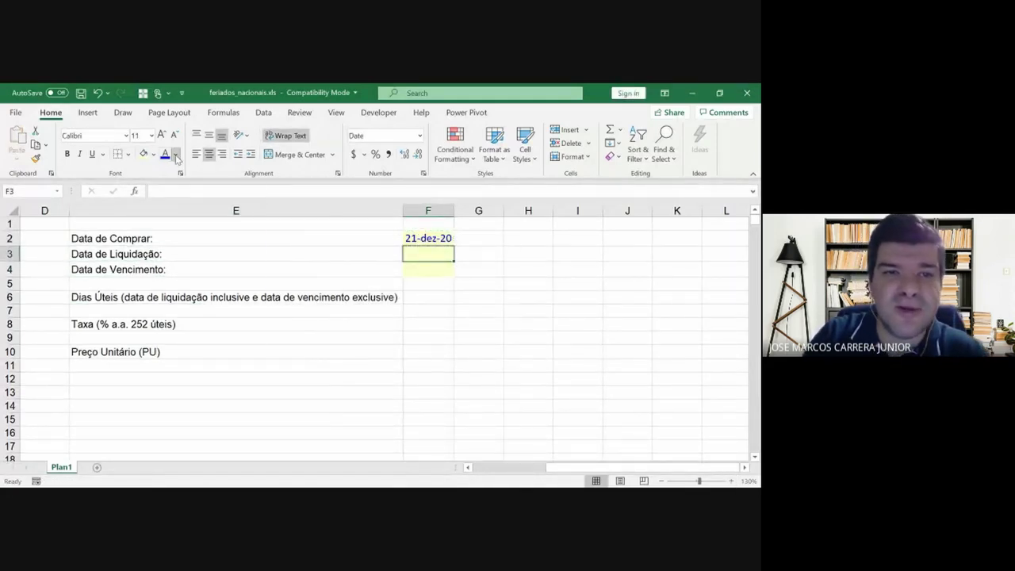
pyautogui.click(175, 154)
pyautogui.click(183, 175)
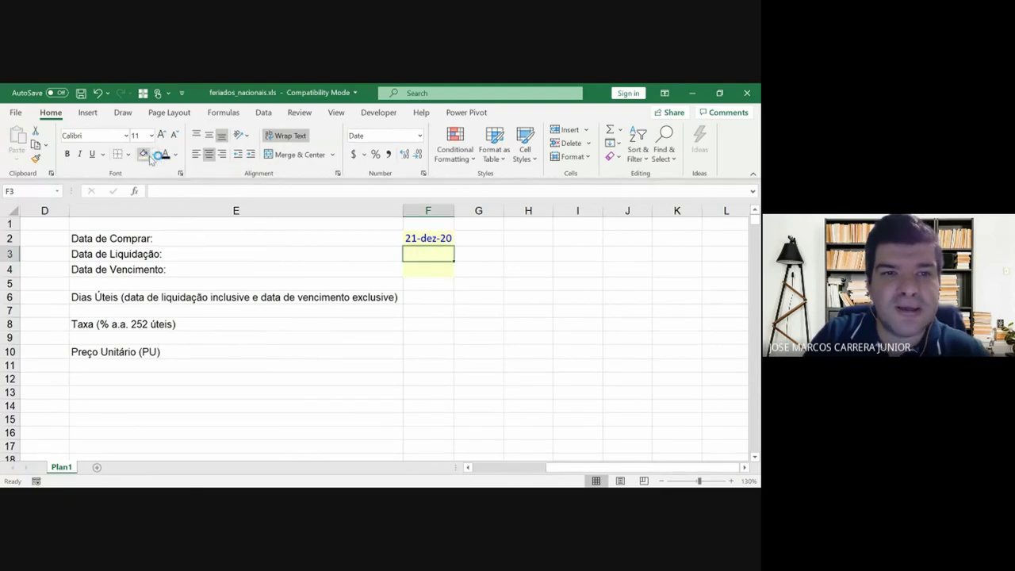
pyautogui.click(153, 154)
pyautogui.click(169, 319)
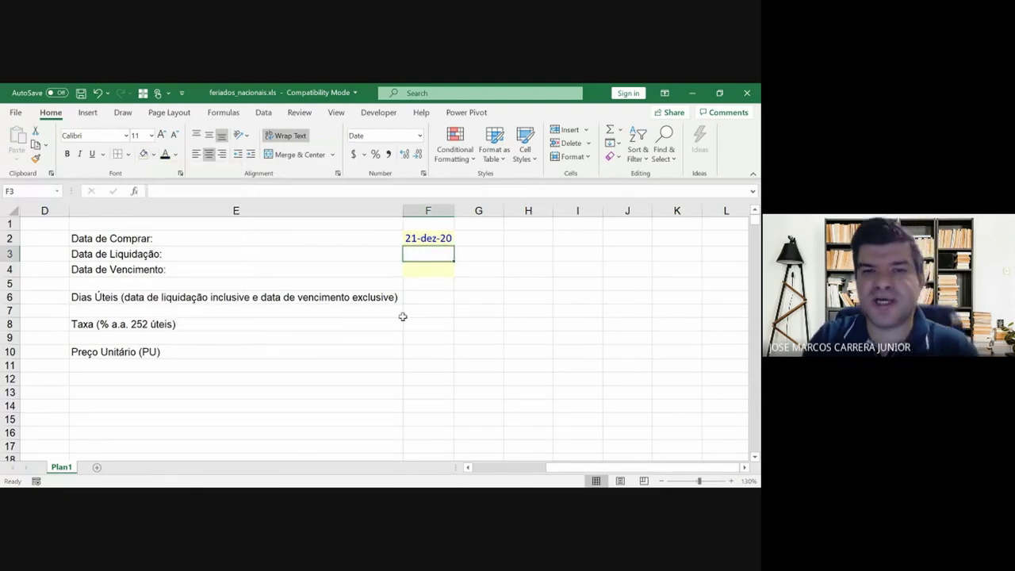
# - Bring up Tesouro Direto's 'Qual é o Prazo de Liquidação?' page in Chrome
pyautogui.click(411, 320)
pyautogui.press('Up')
pyautogui.press('Left')
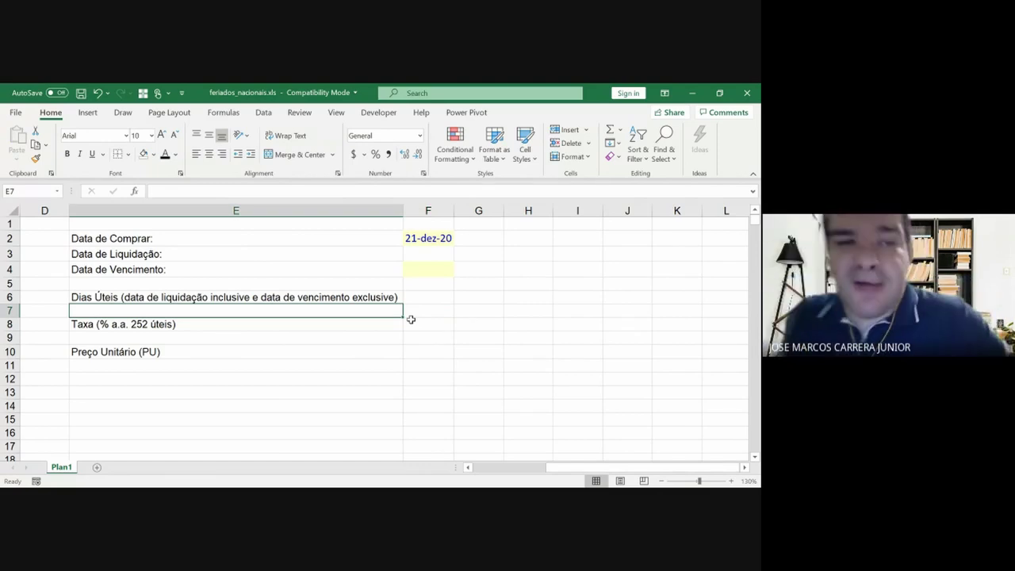
pyautogui.press('Up')
pyautogui.press('Up')
pyautogui.press('Up')
pyautogui.press('Up')
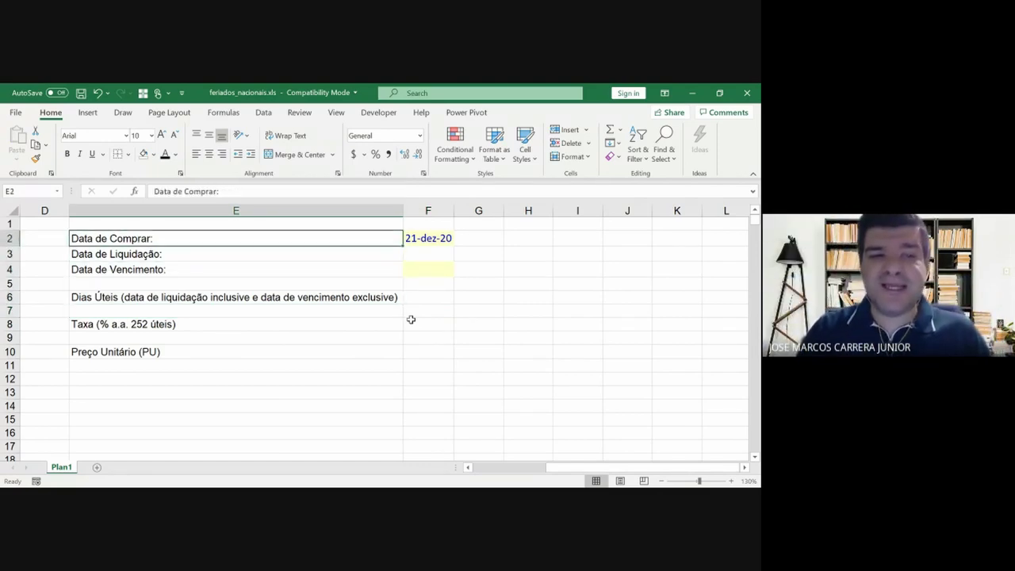
pyautogui.press('Down')
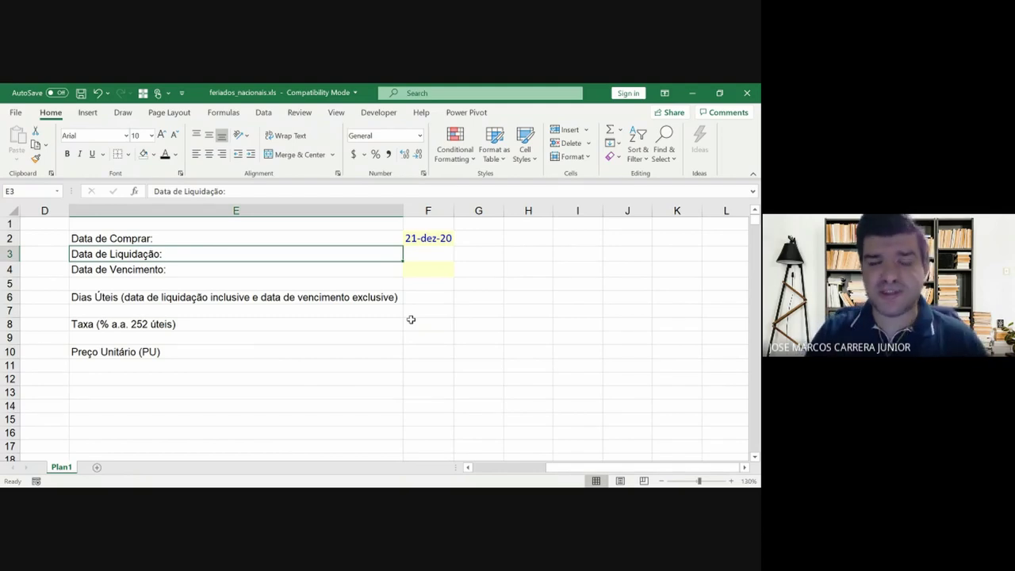
pyautogui.hotkey('alt', 'Tab')
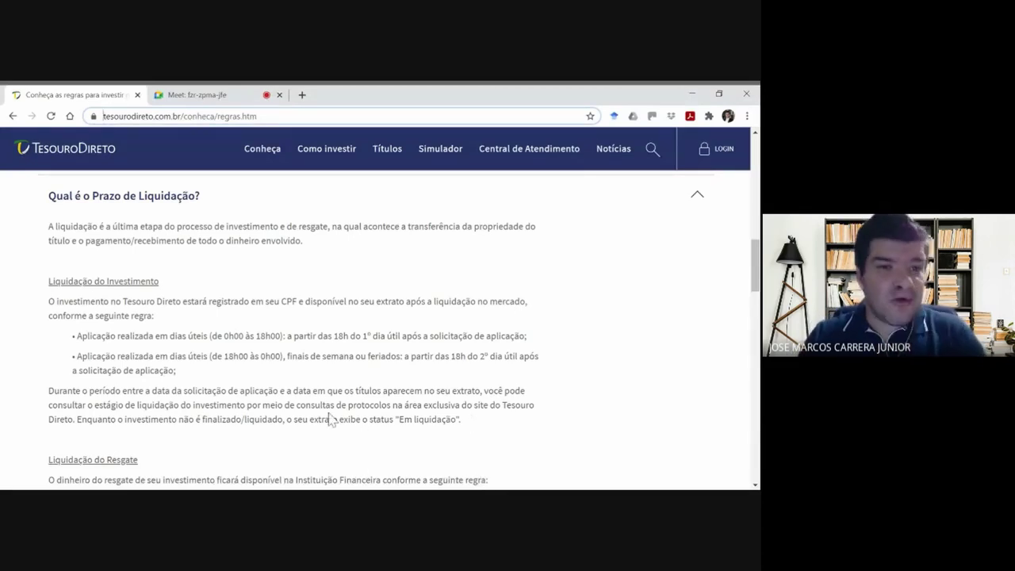
# - Highlight the Prazo de Liquidação heading and the 1st-business-day settlement rule
pyautogui.tripleClick(50, 198)
pyautogui.click(23, 225)
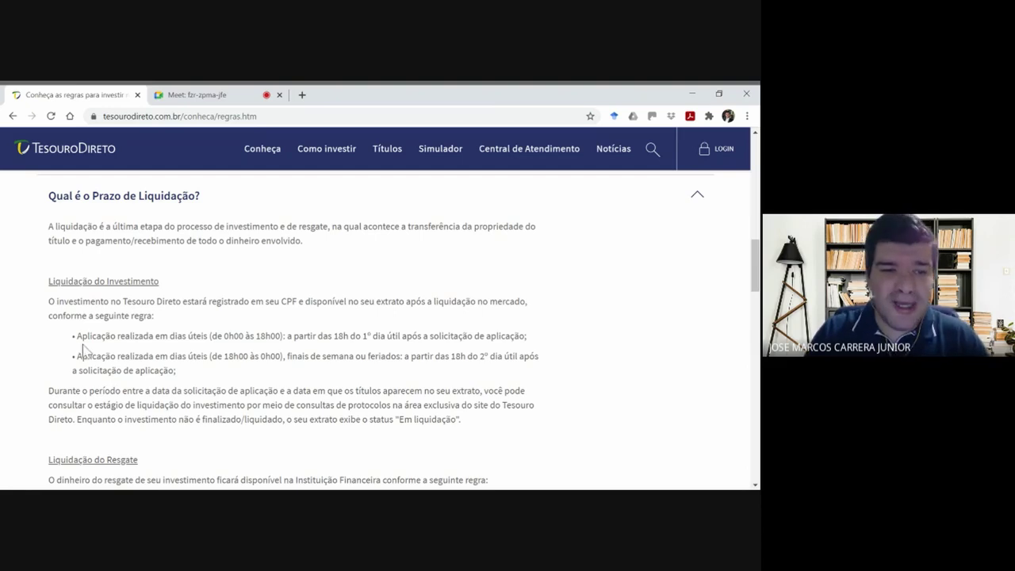
pyautogui.moveTo(77, 336); pyautogui.dragTo(225, 354)
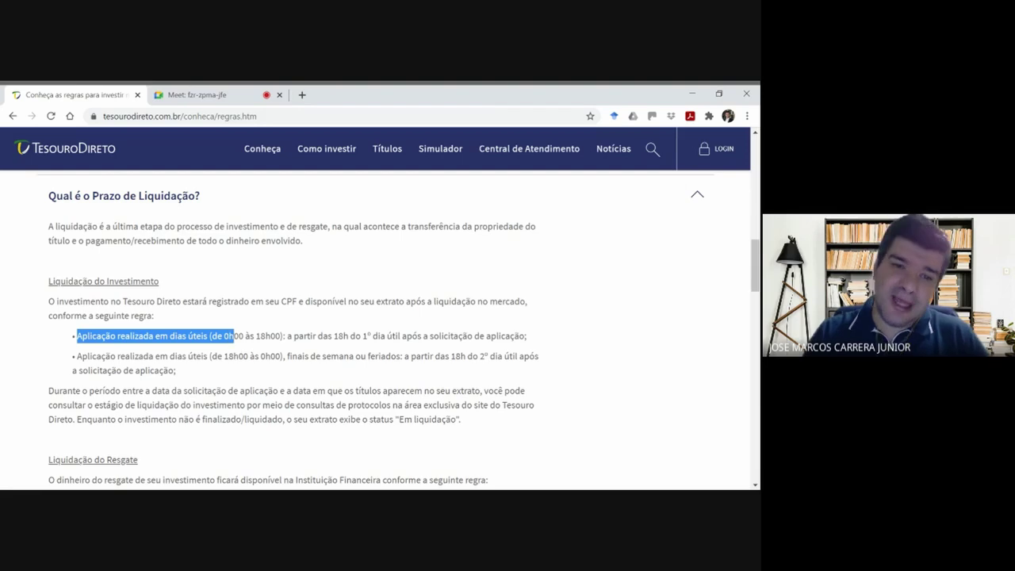
pyautogui.moveTo(225, 354)
pyautogui.mouseDown()
pyautogui.moveTo(250, 337)
pyautogui.moveTo(534, 343)
pyautogui.mouseUp()
pyautogui.click(357, 337)
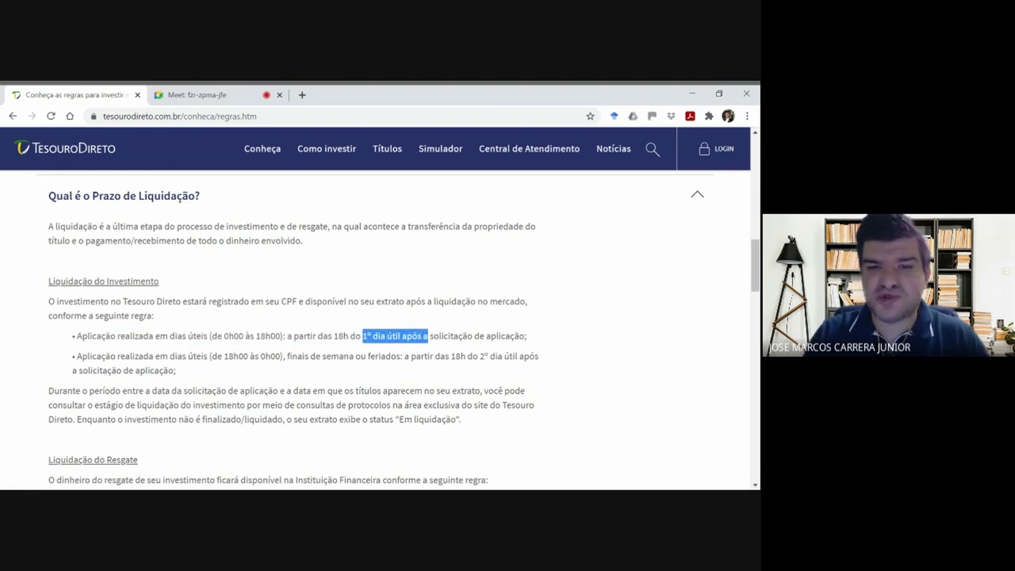
pyautogui.click(535, 343)
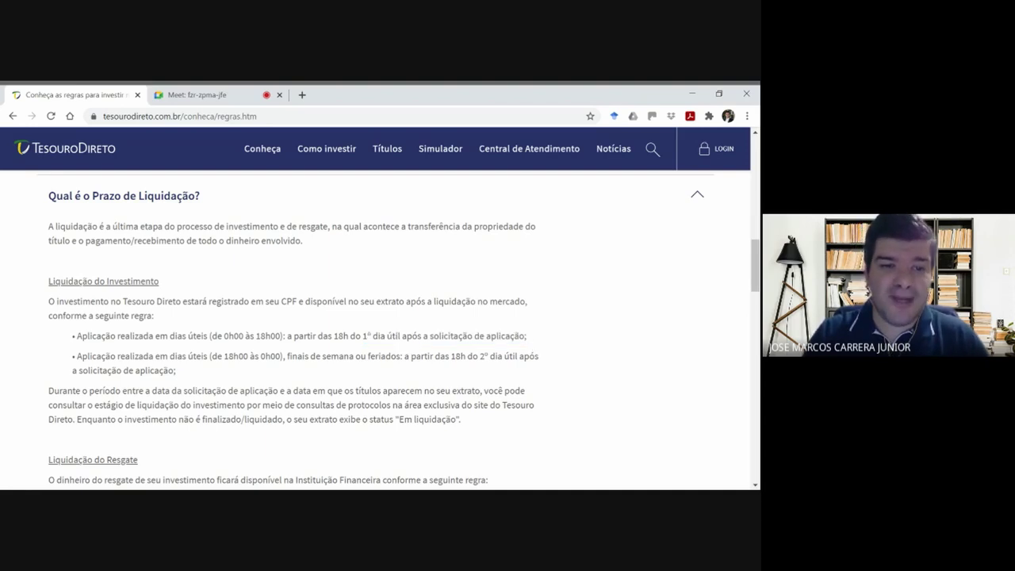
# - Highlight the 2nd-business-day settlement rule, then return to the Excel sheet
pyautogui.moveTo(76, 357); pyautogui.dragTo(270, 357)
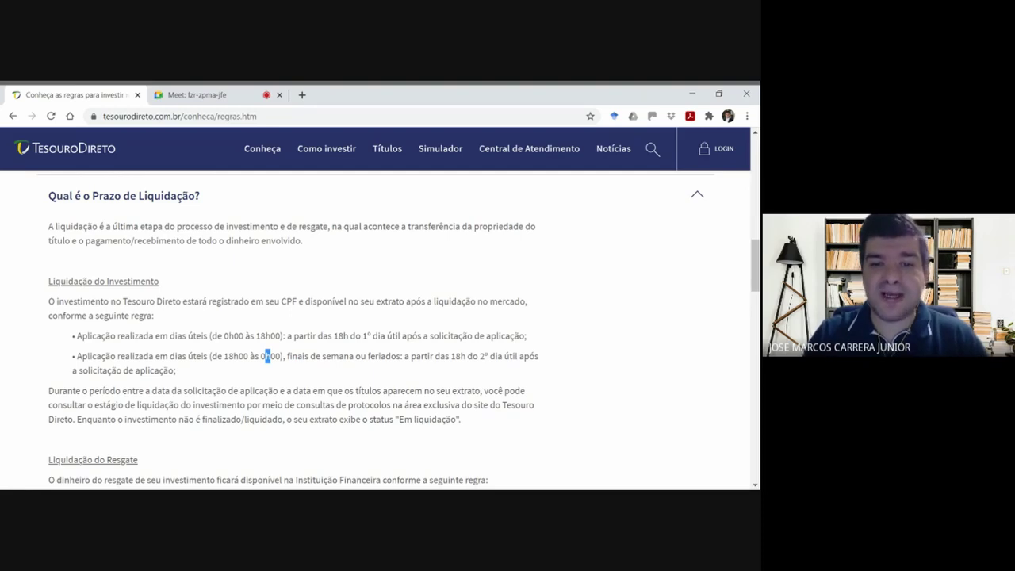
pyautogui.moveTo(404, 356)
pyautogui.mouseDown()
pyautogui.moveTo(476, 356)
pyautogui.moveTo(311, 372)
pyautogui.mouseUp()
pyautogui.click(476, 356)
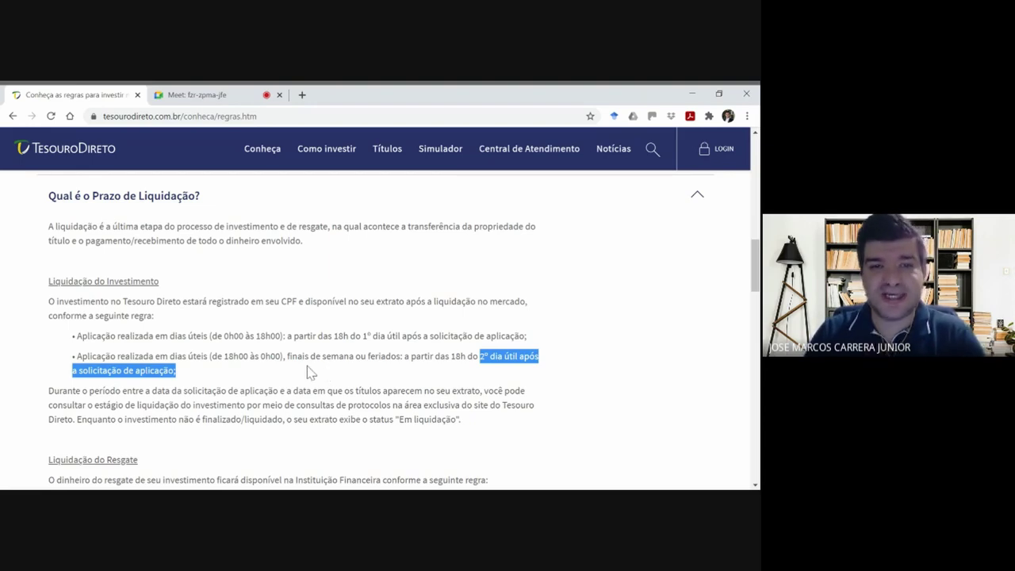
pyautogui.click(256, 370)
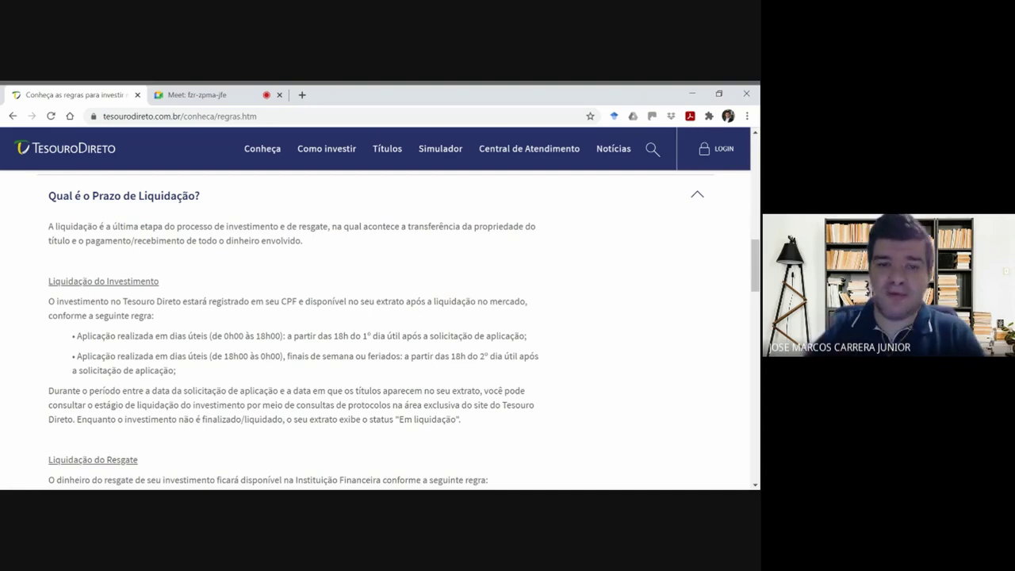
pyautogui.hotkey('alt', 'Tab')
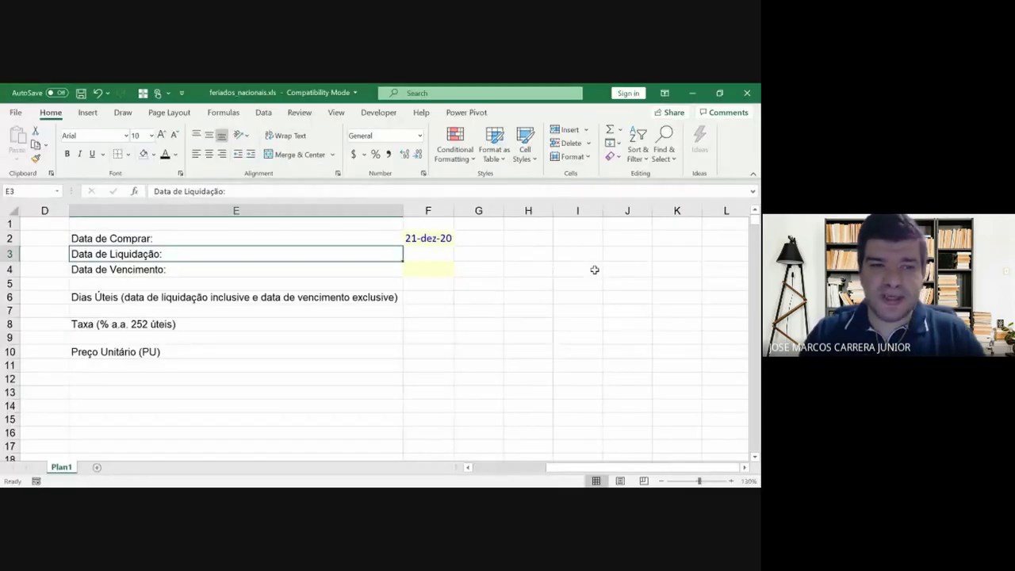
# - Type the label DIATRABALHO into cell G3, fixing a typo along the way
pyautogui.press('Right')
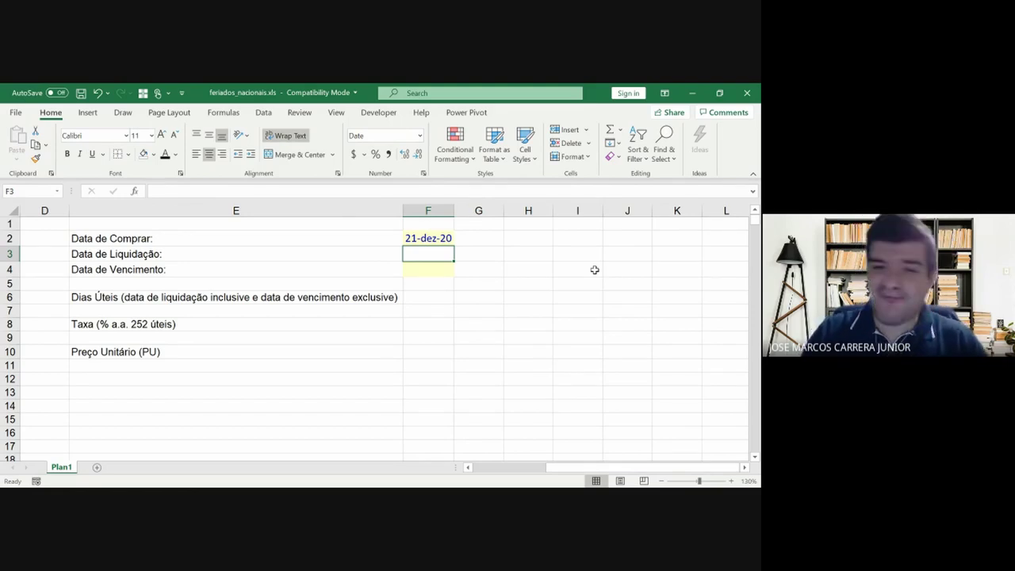
pyautogui.press('Right')
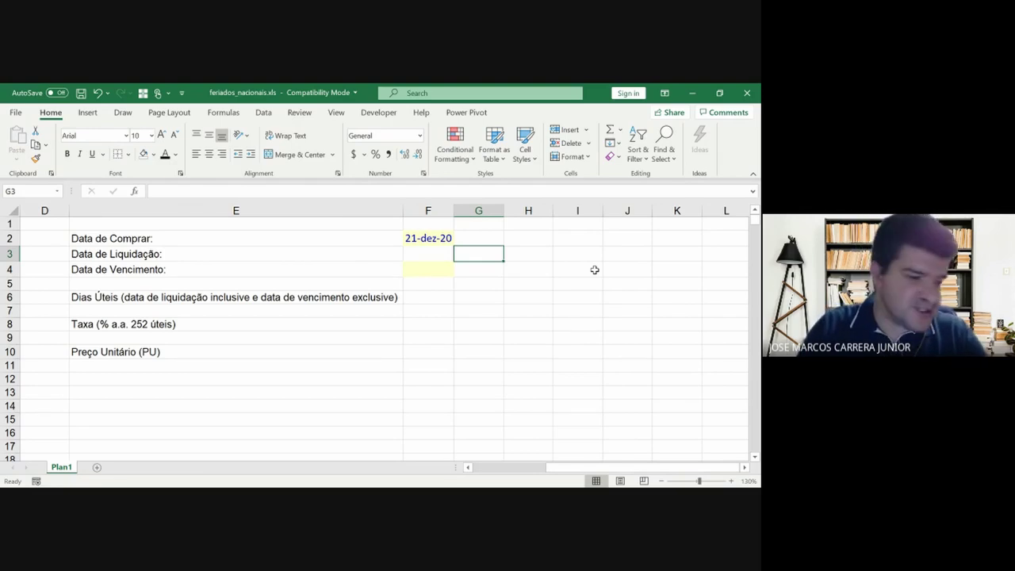
pyautogui.write('DIATR')
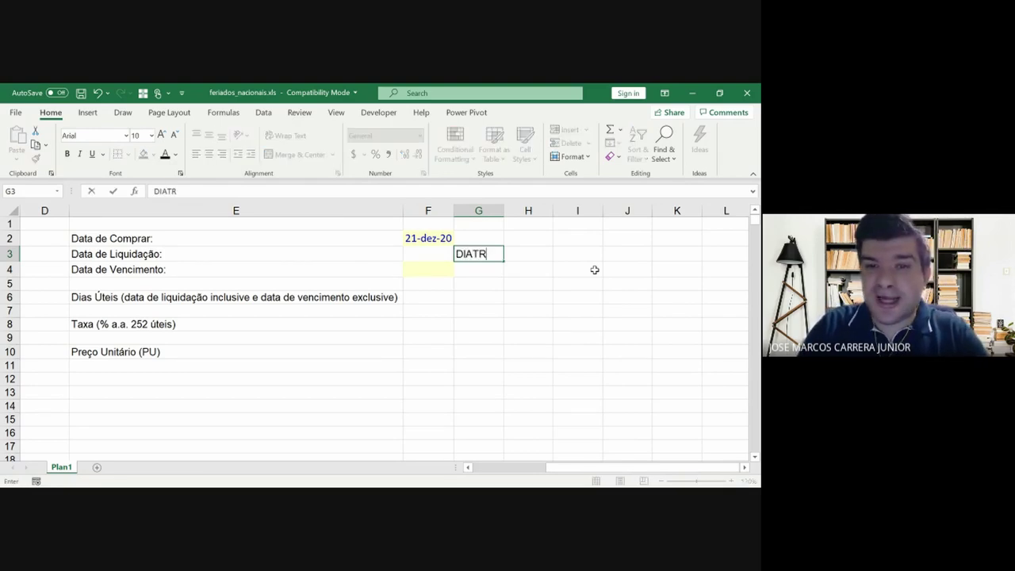
pyautogui.write('ABAL')
pyautogui.write('JH')
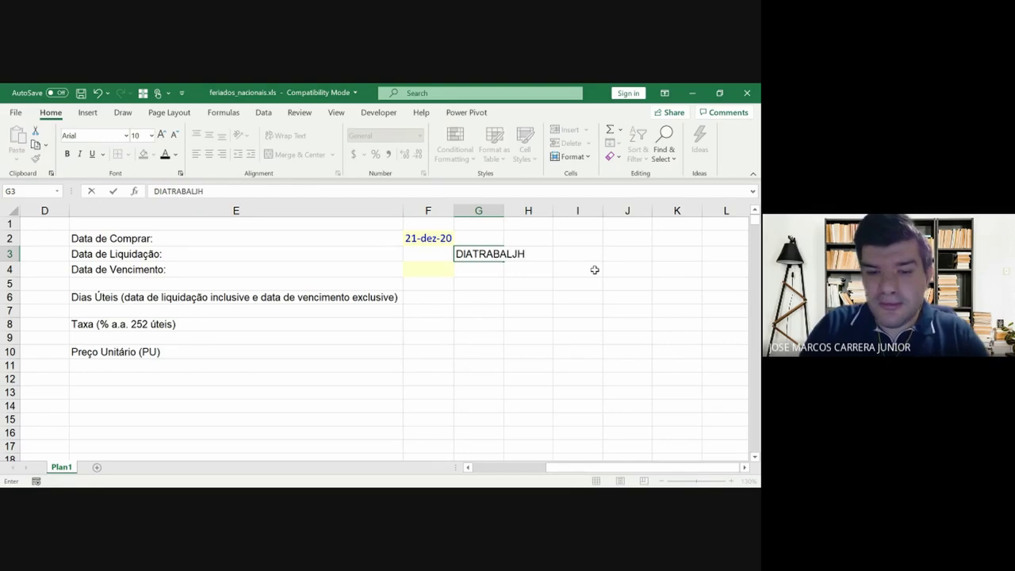
pyautogui.press('BackSpace')
pyautogui.press('BackSpace')
pyautogui.write('HO')
pyautogui.press('Return')
# - Autofit column G to the DIATRABALHO label and check the purchase and settlement dates in F2 and F3
pyautogui.press('Up')
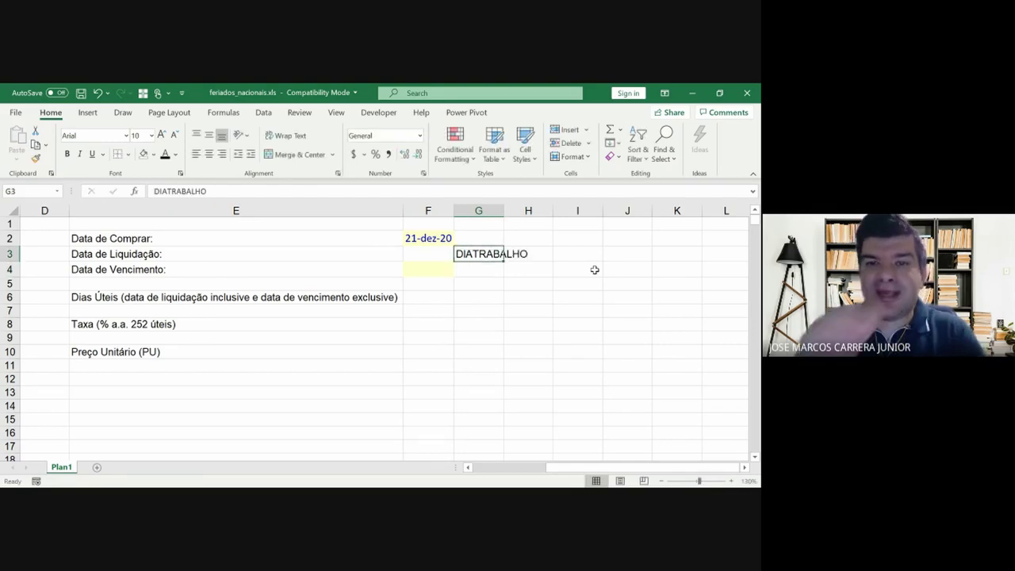
pyautogui.doubleClick(510, 212)
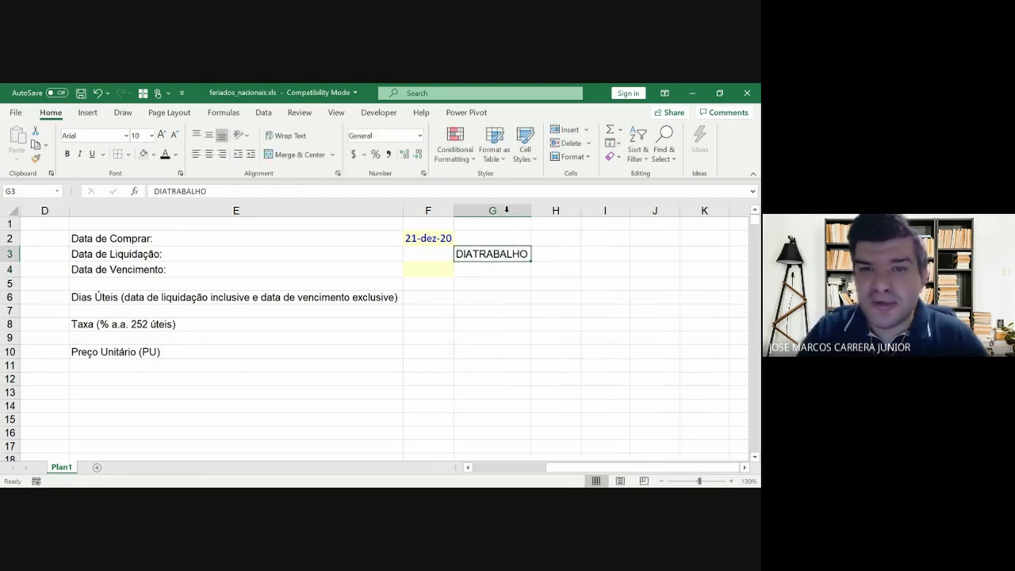
pyautogui.press('Left')
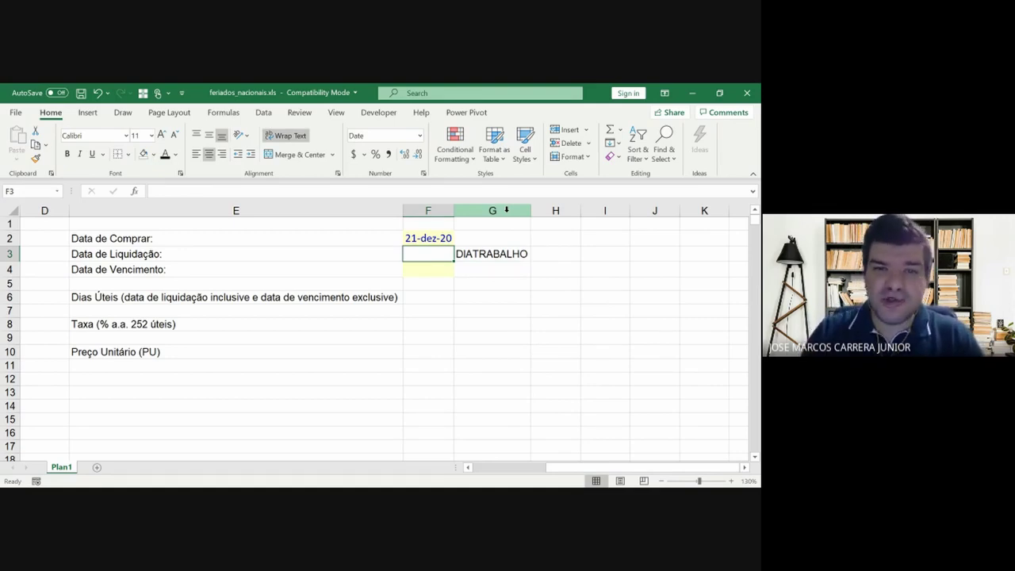
pyautogui.press('Up')
pyautogui.press('Down')
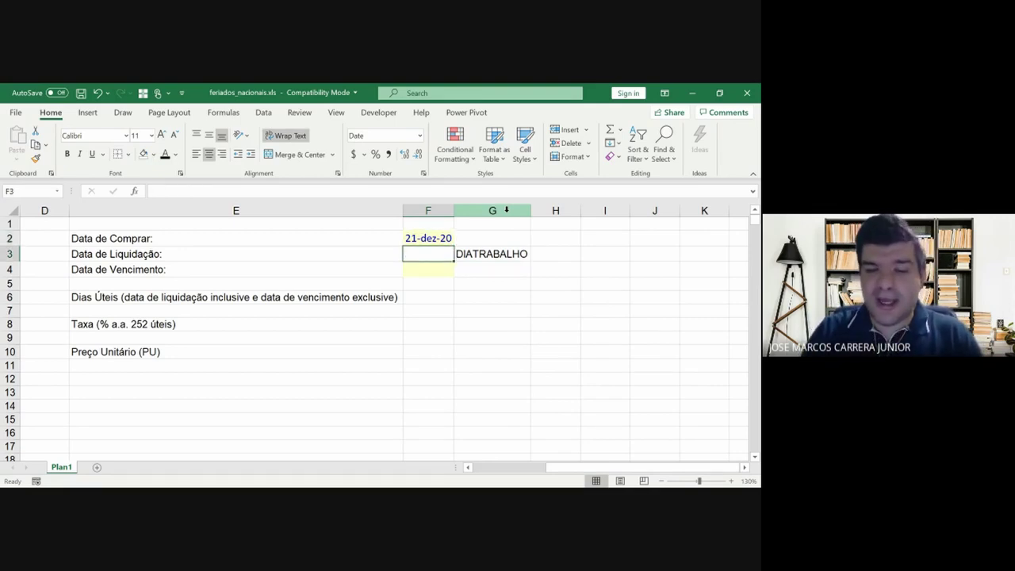
# - Start =WORKDAY in F3 with purchase date F2 as the start and 1 day
pyautogui.write('=')
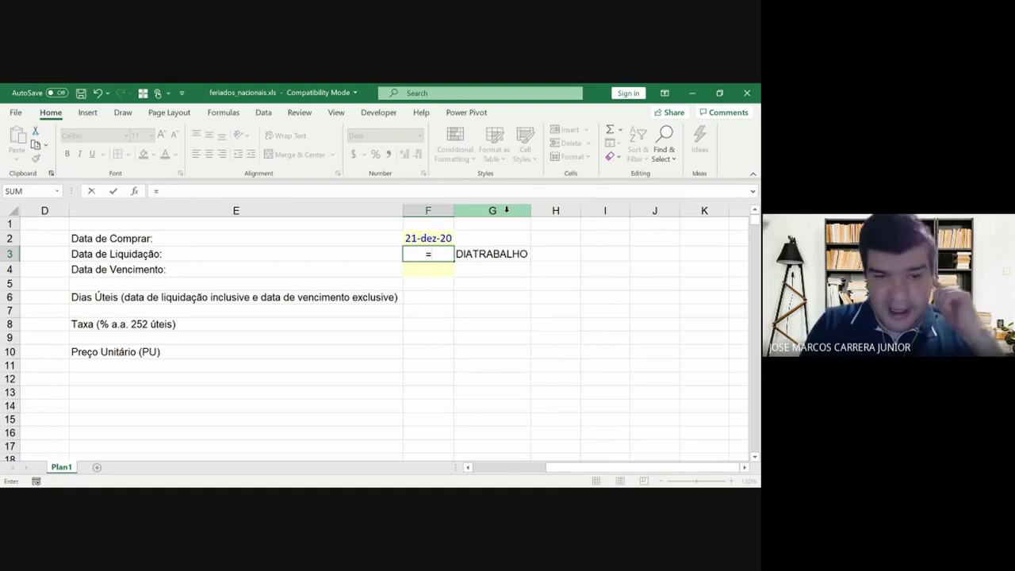
pyautogui.write('work')
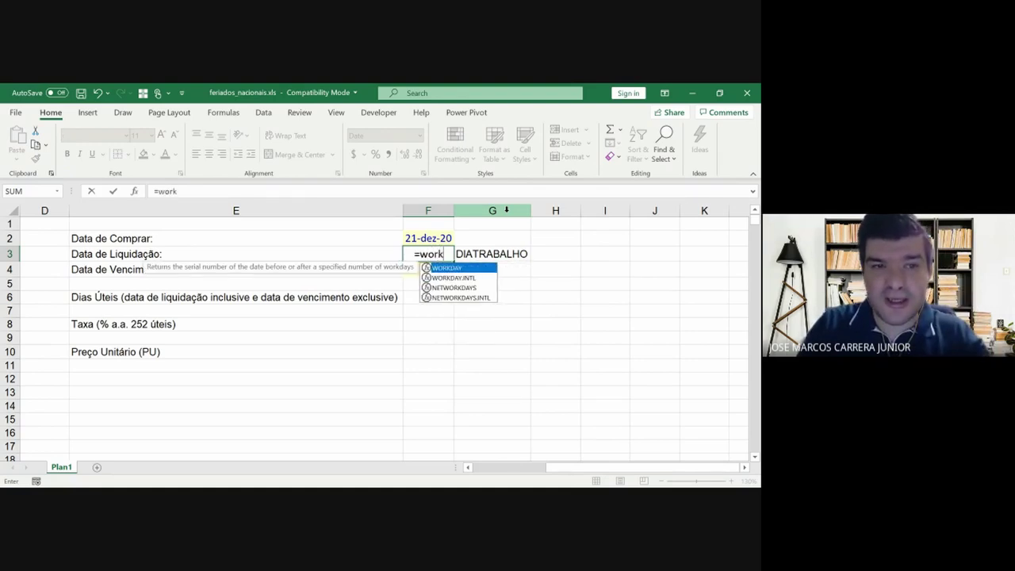
pyautogui.write('day(')
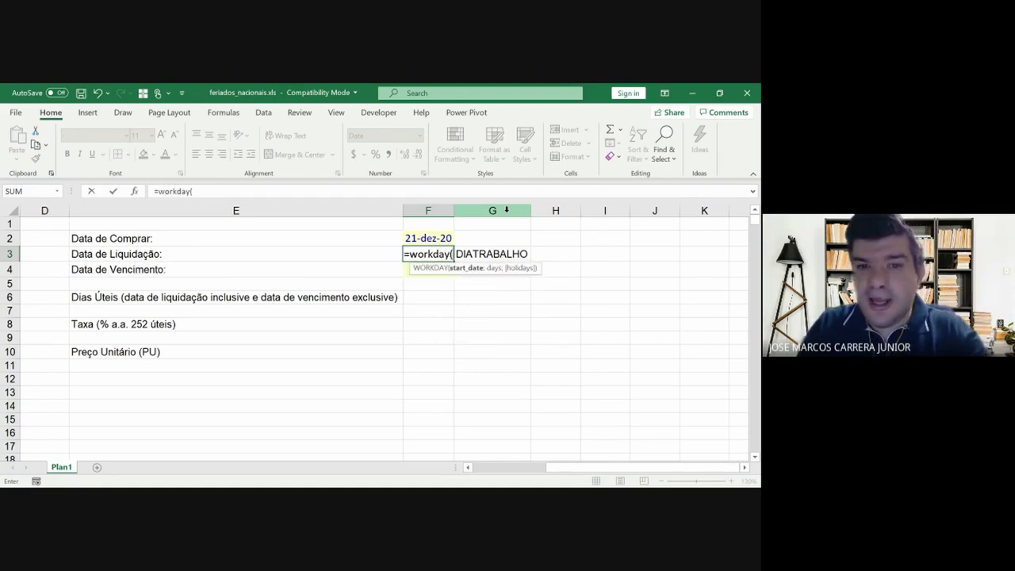
pyautogui.press('Up')
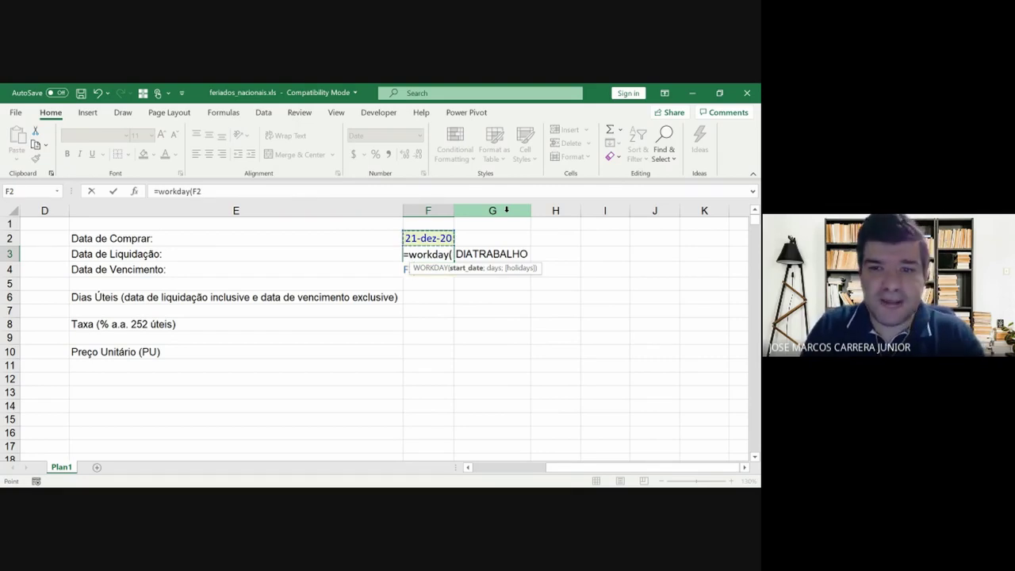
pyautogui.write(';')
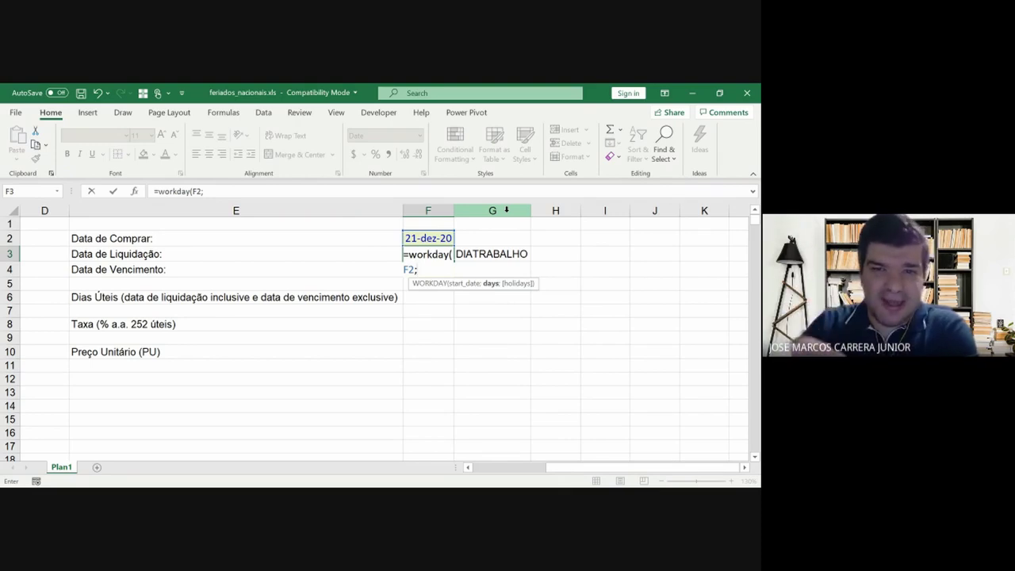
pyautogui.write('1')
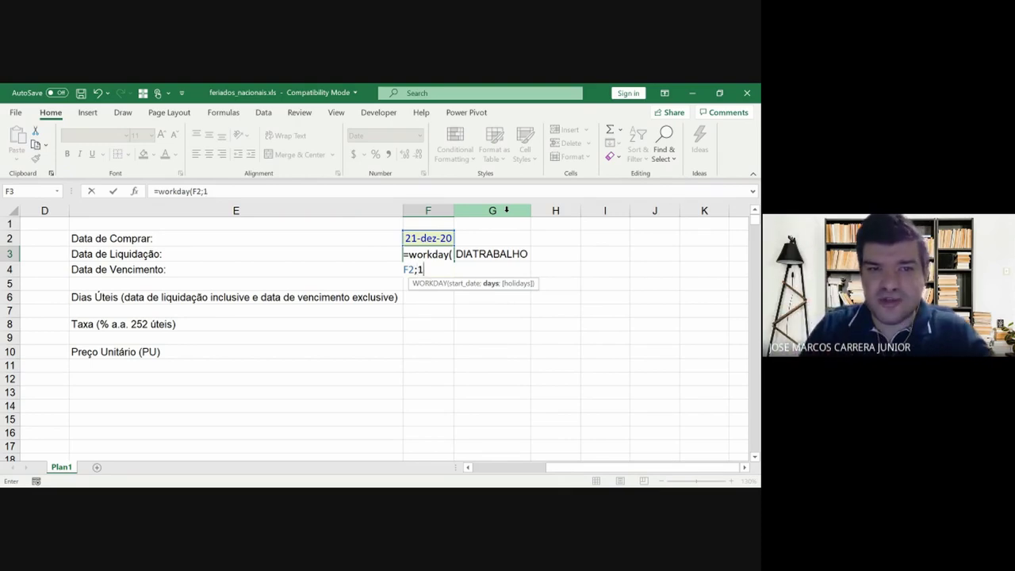
pyautogui.write(';')
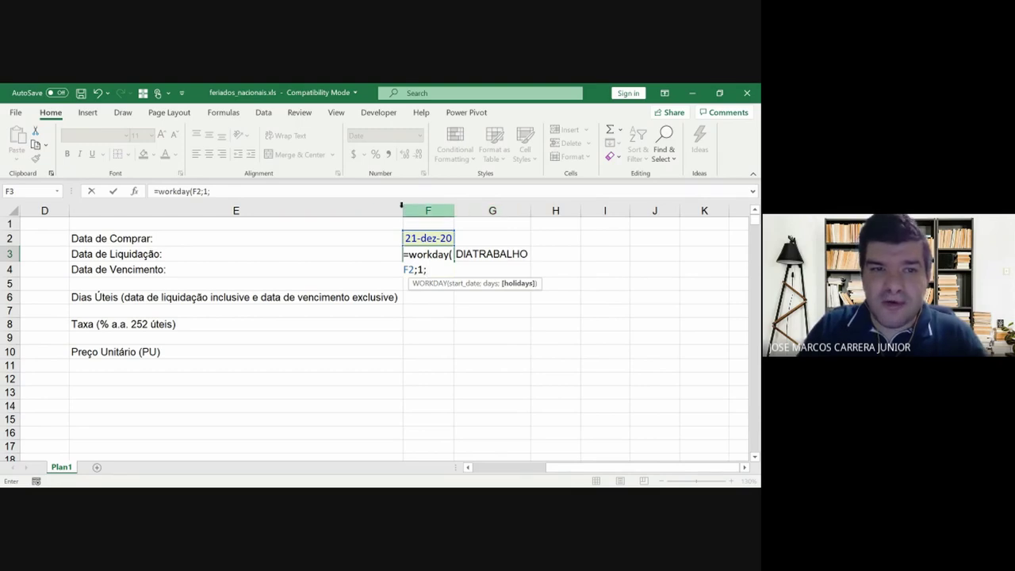
# - Add holidays A2:A937 as the third WORKDAY argument so F3 shows 22-dez-20
pyautogui.click(324, 241)
pyautogui.press('Left')
pyautogui.press('Left')
pyautogui.press('Left')
pyautogui.press('Left')
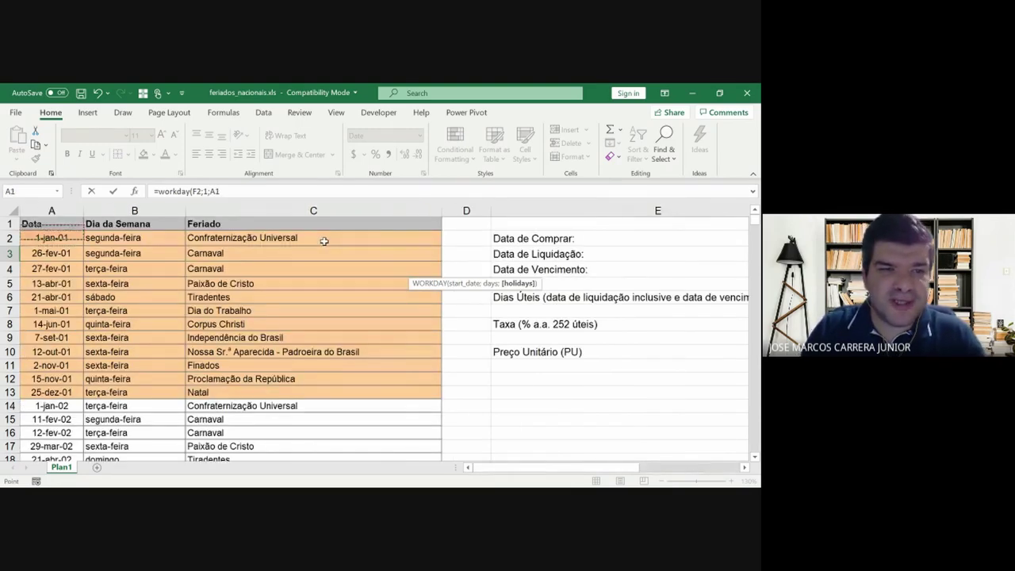
pyautogui.press('Up')
pyautogui.press('Down')
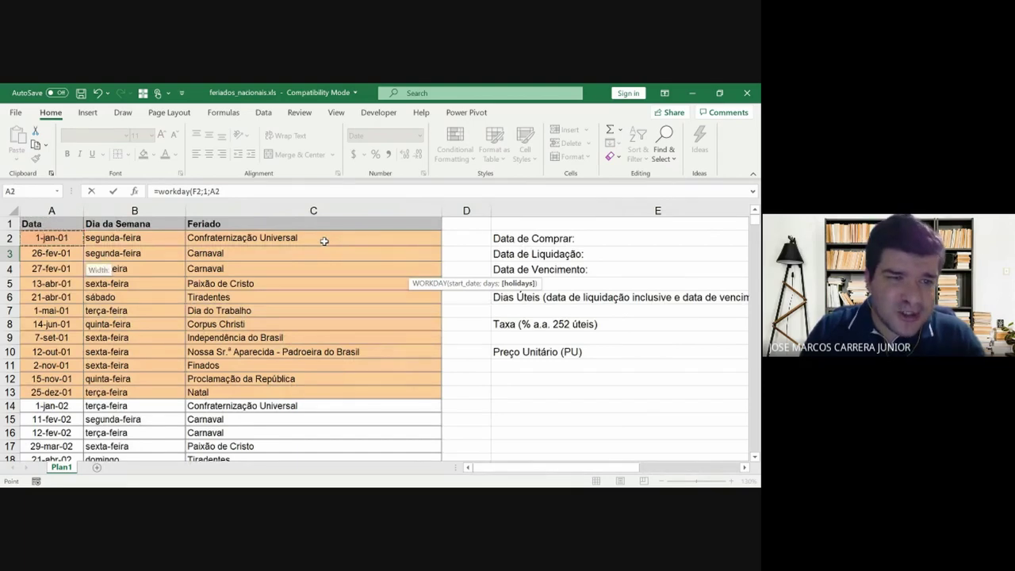
pyautogui.hotkey('shift', 'Down')
pyautogui.hotkey('shift', 'Down')
pyautogui.hotkey('shift', 'Down')
pyautogui.hotkey('shift', 'Down')
pyautogui.hotkey('ctrl', 'shift', 'Down')
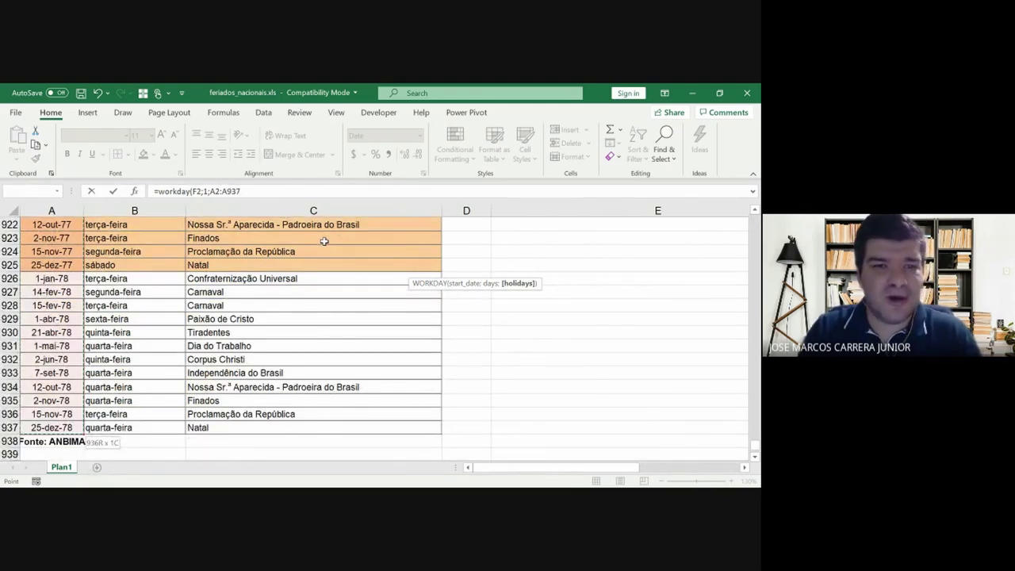
pyautogui.press('Return')
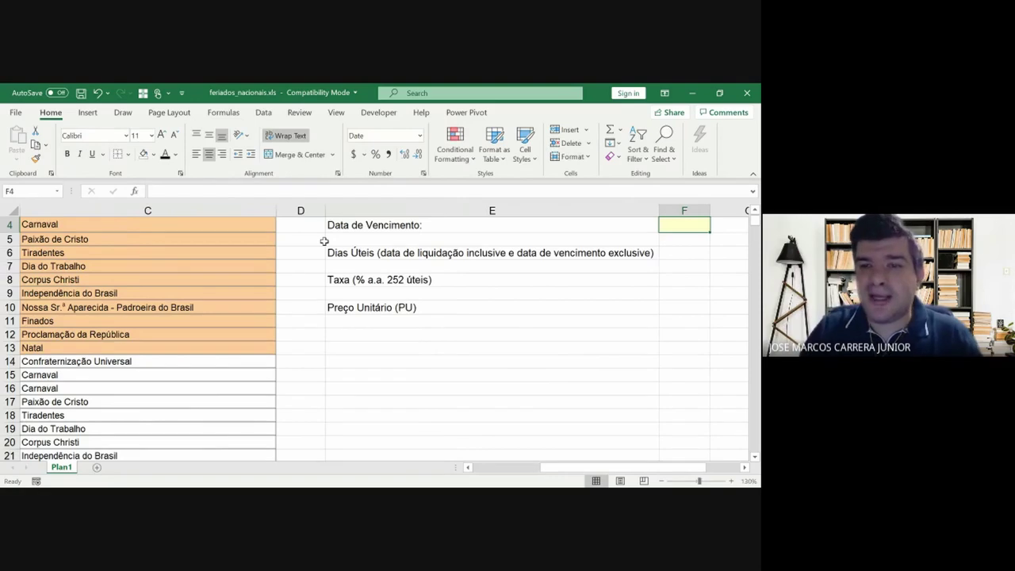
pyautogui.press('Up')
pyautogui.press('Up')
pyautogui.press('Up')
pyautogui.press('Right')
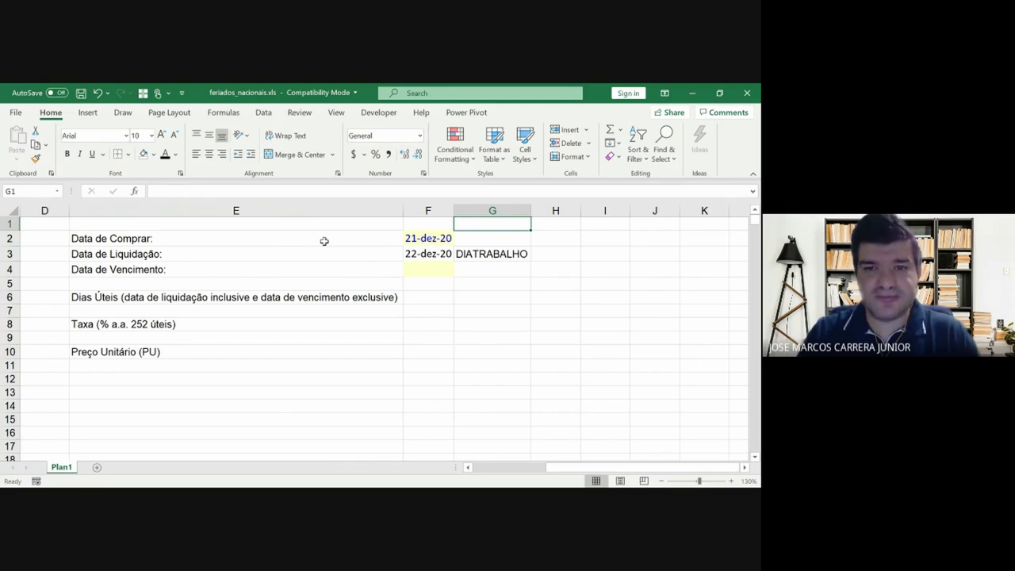
# - Extend the G3 note to read DIATRABALHO(DatadaCompra;1;feriados)
pyautogui.press('Down')
pyautogui.press('Down')
pyautogui.press('F2')
pyautogui.write('(')
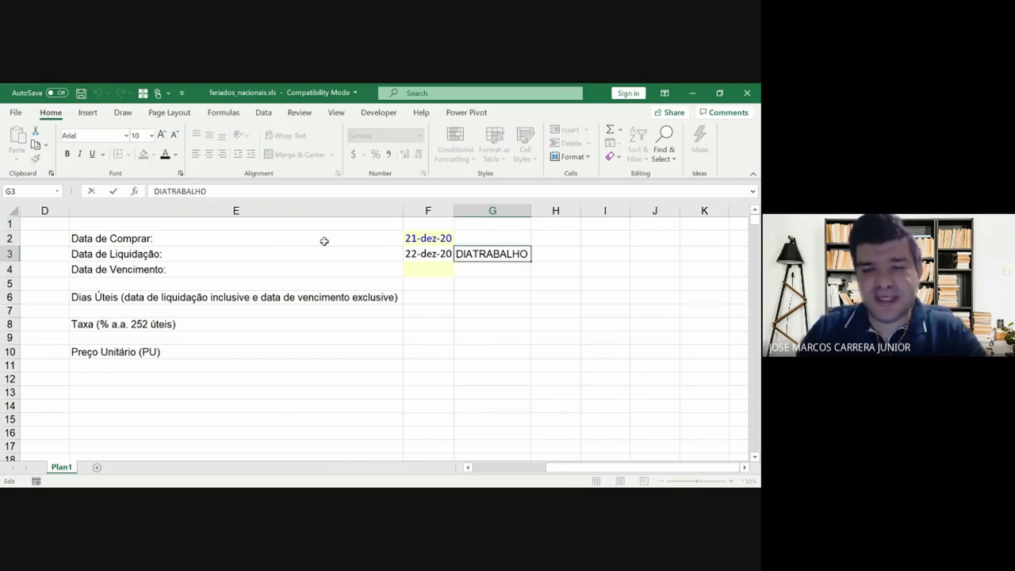
pyautogui.write('Da')
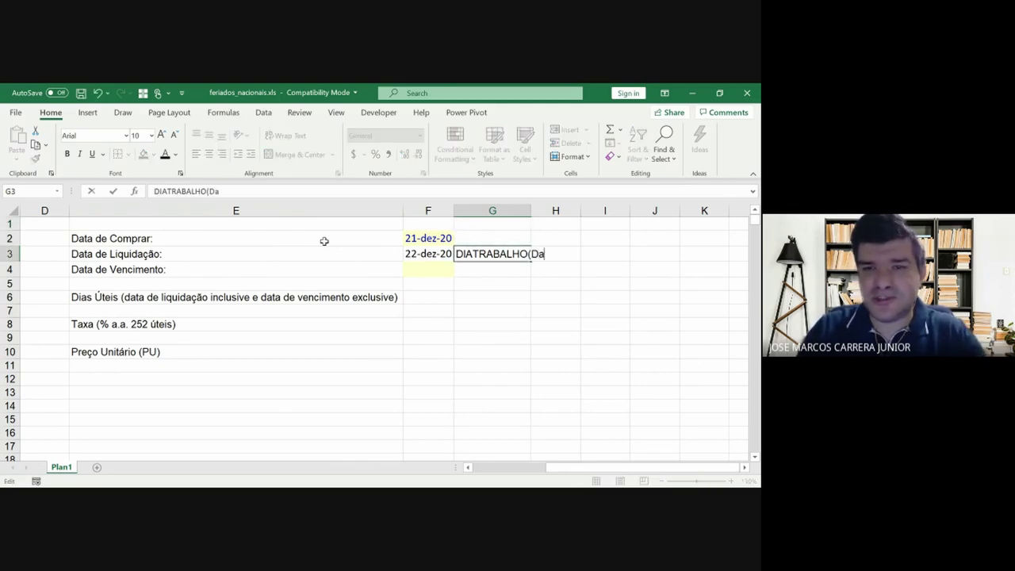
pyautogui.write('tada')
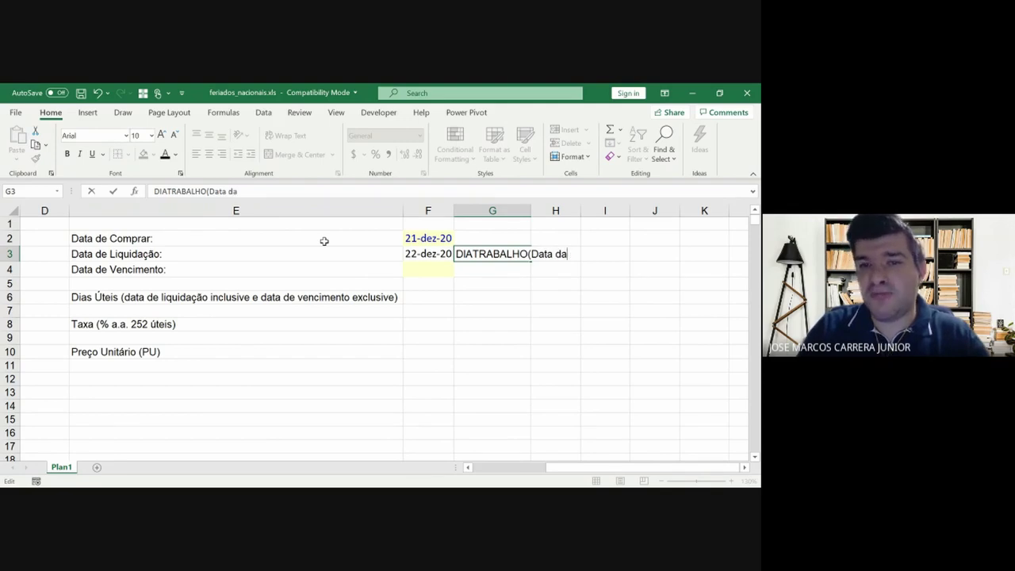
pyautogui.press('BackSpace')
pyautogui.write('e Compra')
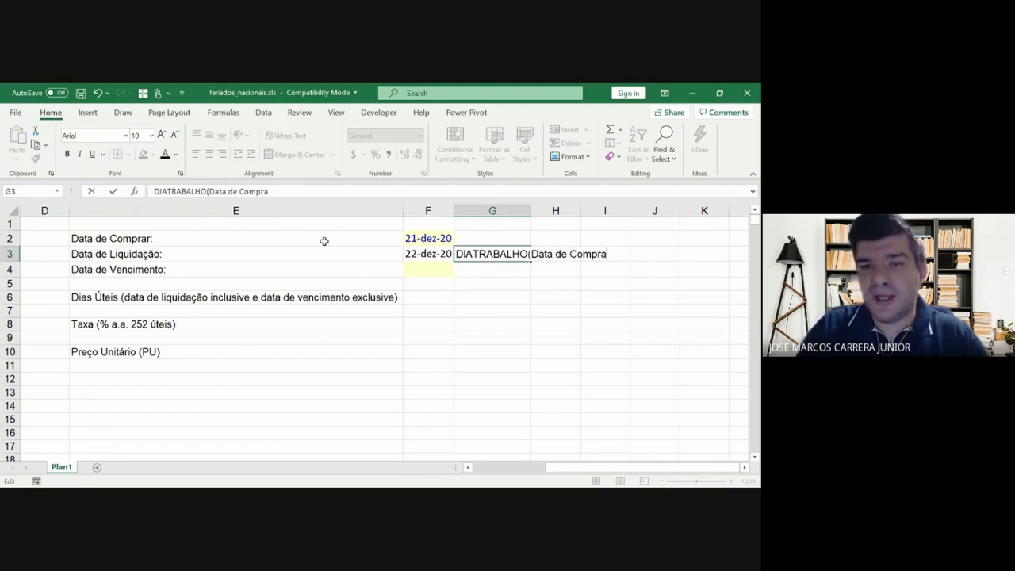
pyautogui.write(';1;f')
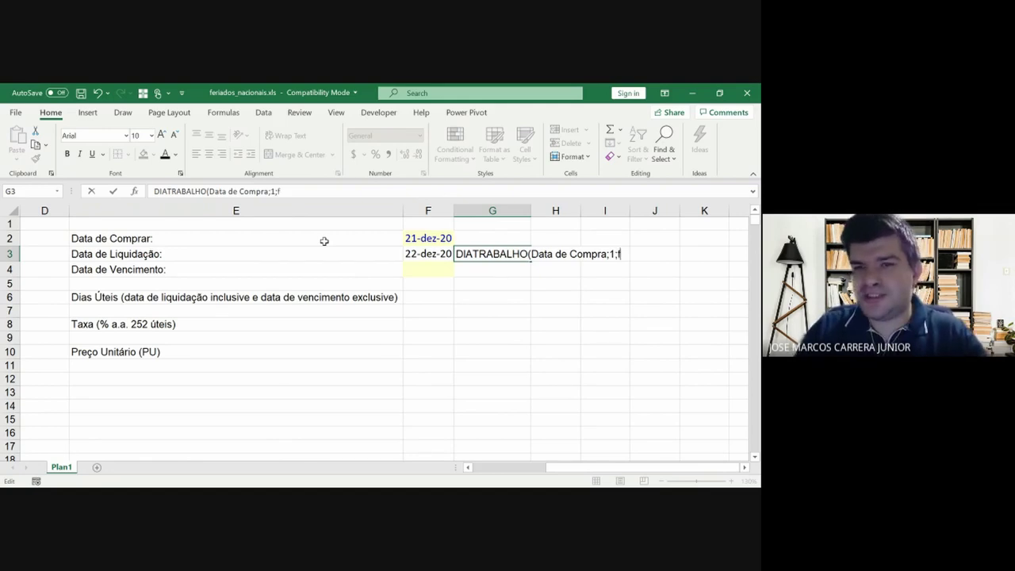
pyautogui.write('eriados')
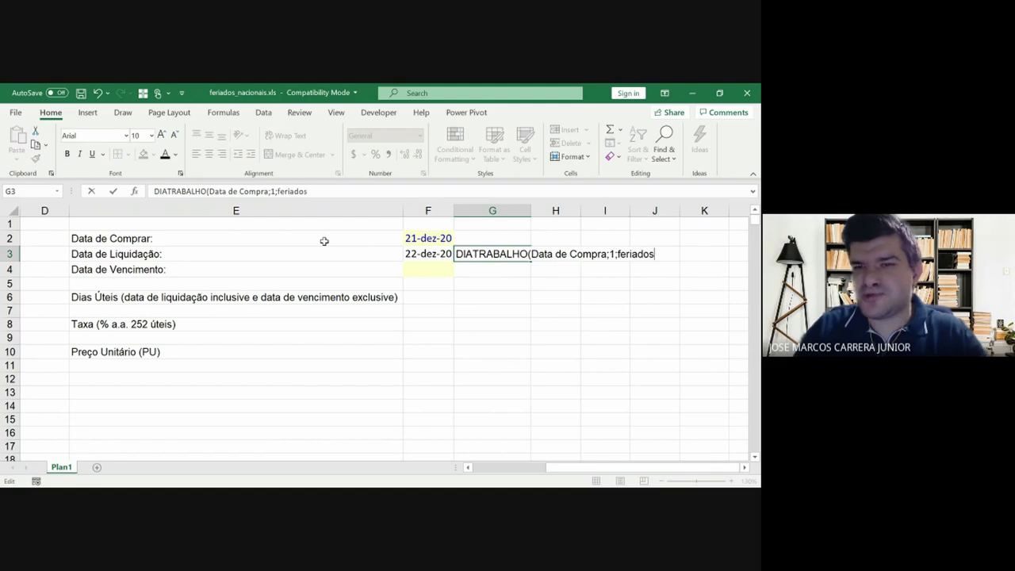
pyautogui.write(')')
pyautogui.press('Return')
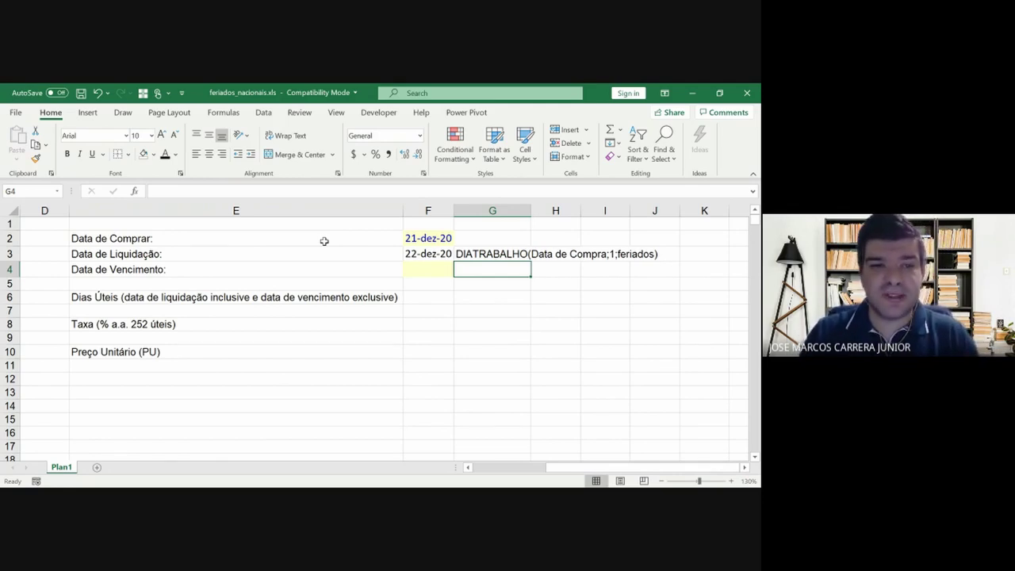
# - Give F8 the yellow input style copied from F4 and format it as a percentage
pyautogui.click(421, 270)
pyautogui.hotkey('ctrl', 'c')
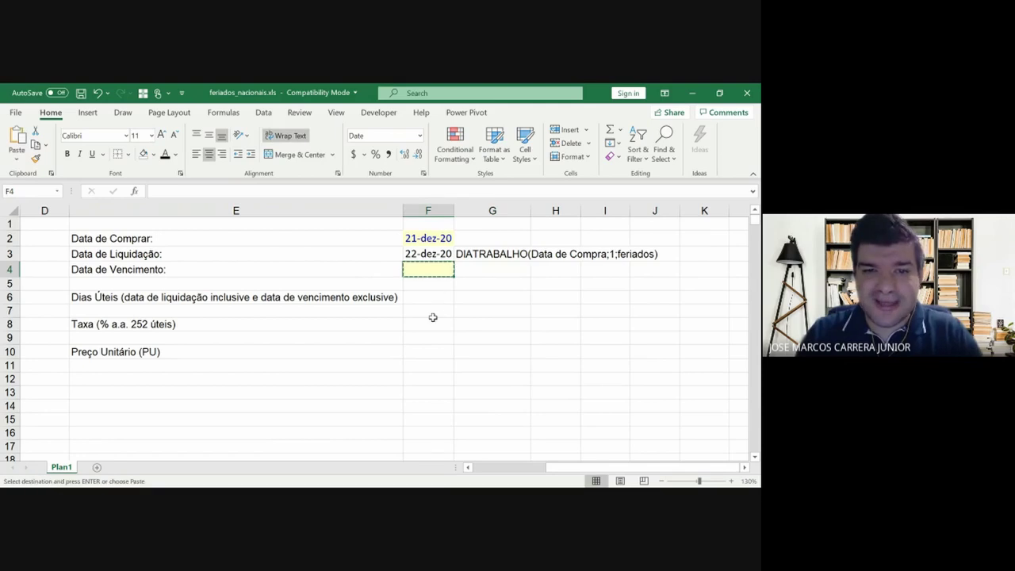
pyautogui.click(432, 317)
pyautogui.press('Return')
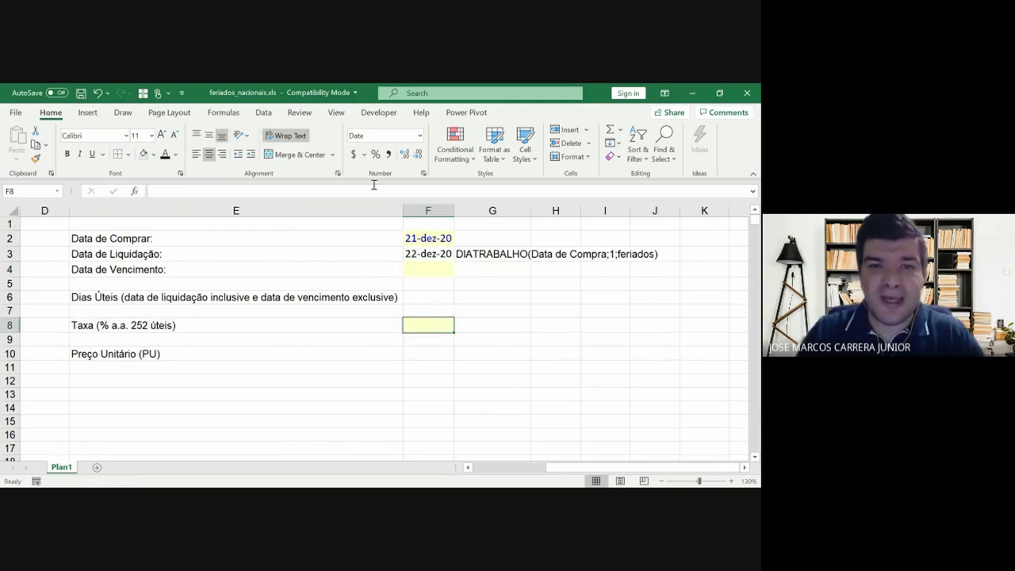
pyautogui.click(376, 154)
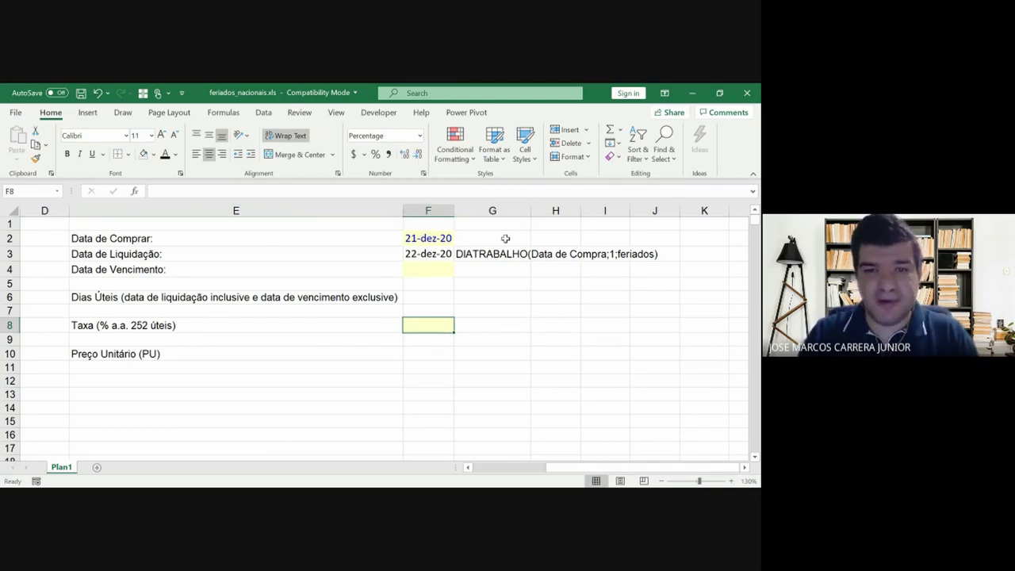
pyautogui.click(487, 279)
pyautogui.hotkey('alt', 'Tab')
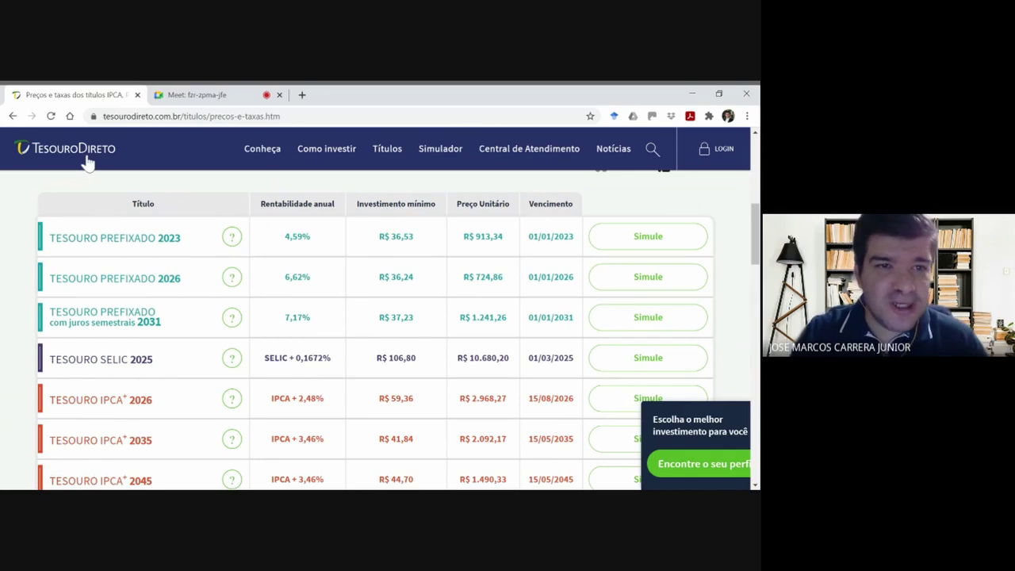
# - Highlight Prefixado 2026's R$ 724,86 price, 6,62% rate and 01/01/2026 maturity on Tesouro Direto
pyautogui.moveTo(398, 155)
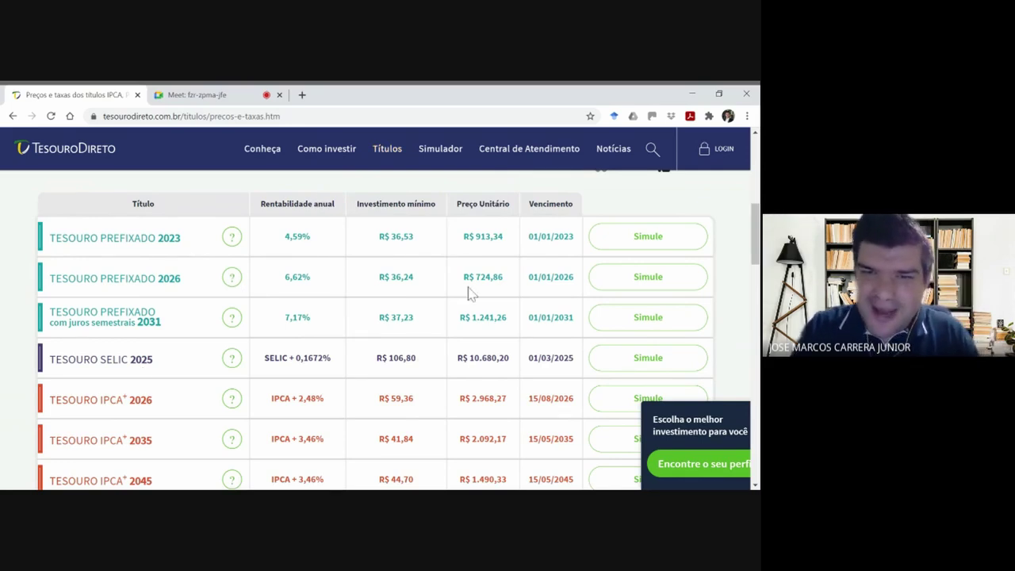
pyautogui.moveTo(464, 277); pyautogui.dragTo(511, 278)
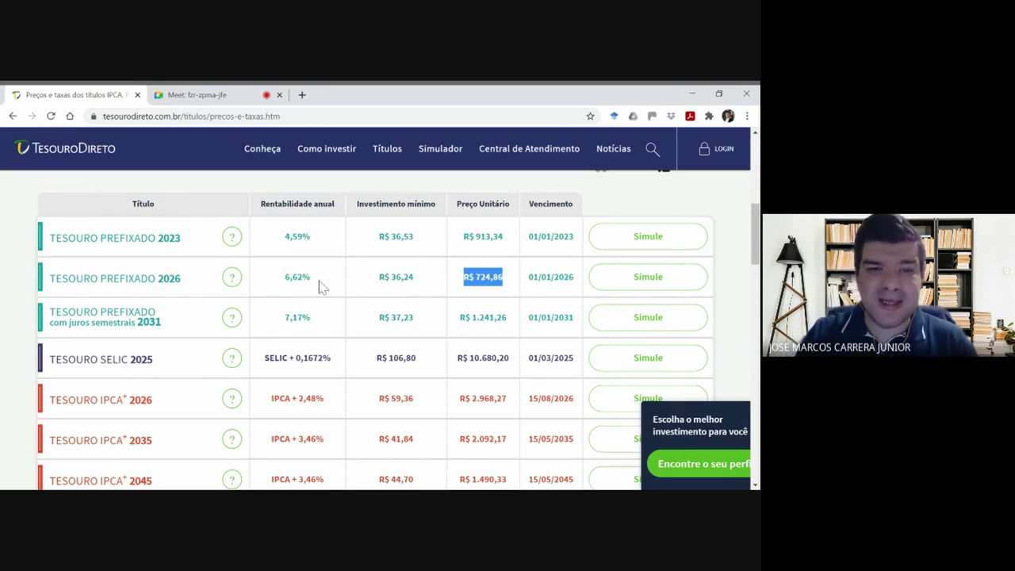
pyautogui.moveTo(324, 286); pyautogui.dragTo(285, 285)
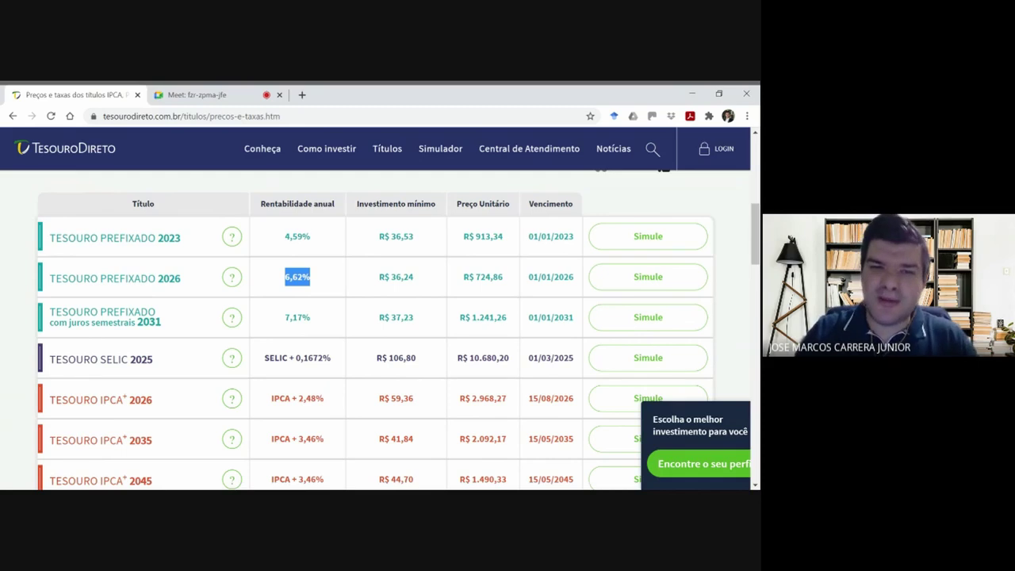
pyautogui.click(302, 289)
pyautogui.moveTo(283, 279); pyautogui.dragTo(310, 277)
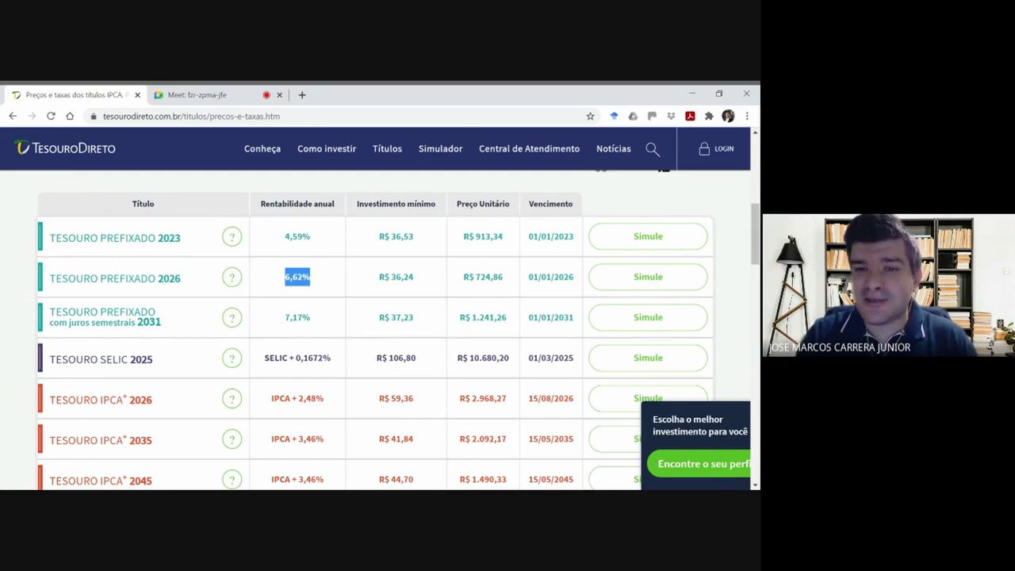
pyautogui.moveTo(526, 277); pyautogui.dragTo(585, 284)
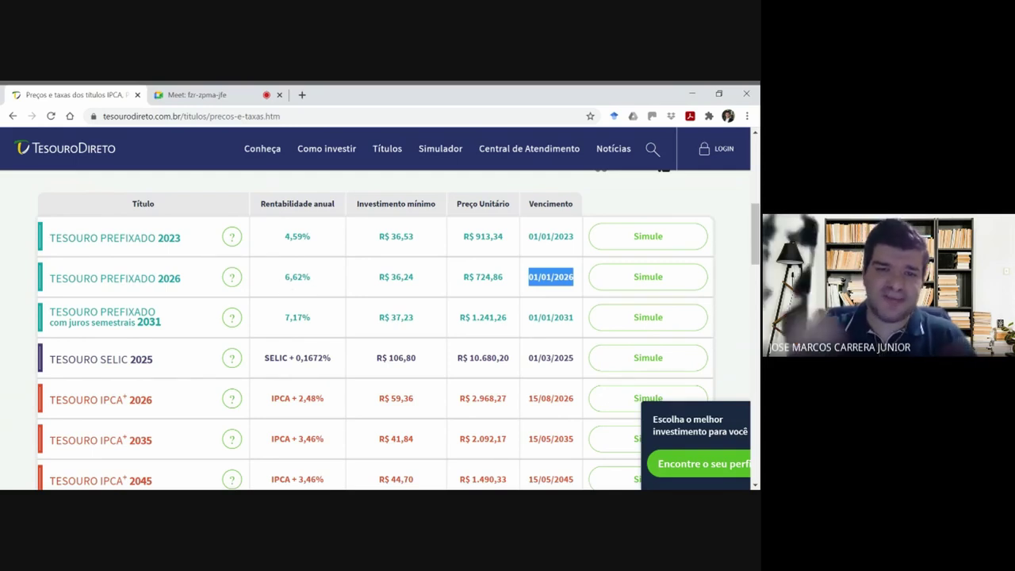
pyautogui.hotkey('alt', 'Tab')
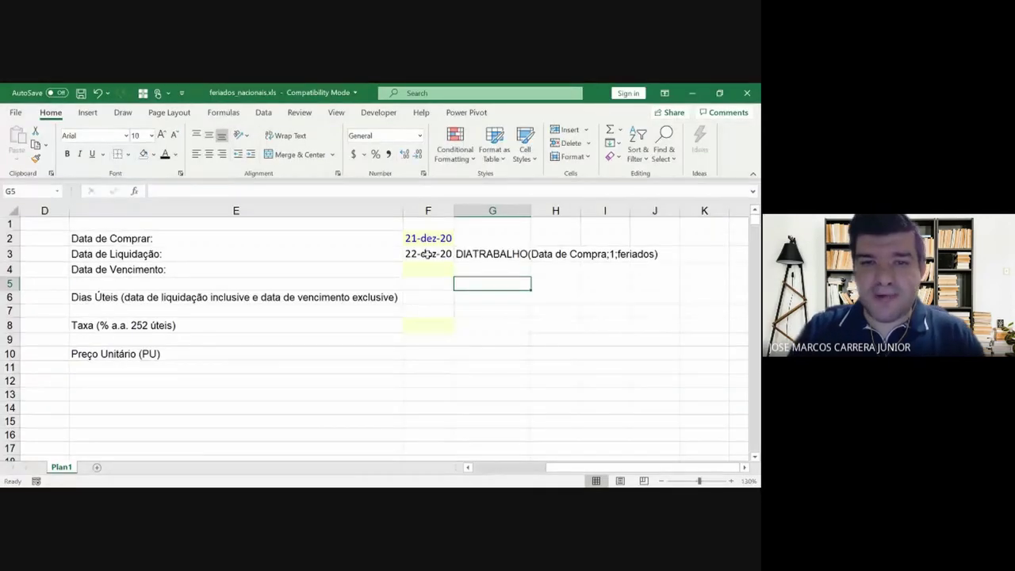
pyautogui.click(426, 272)
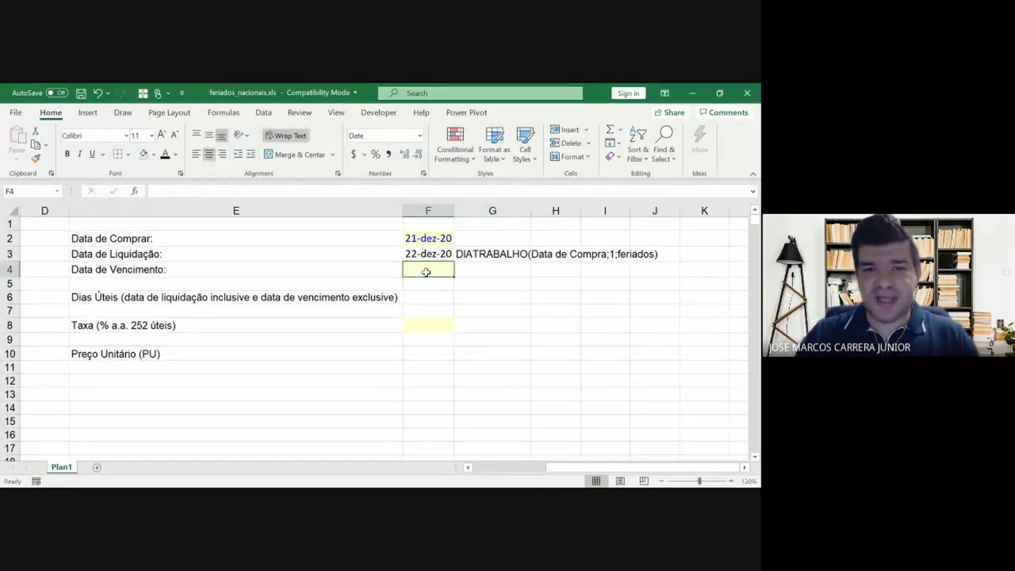
pyautogui.write('1/')
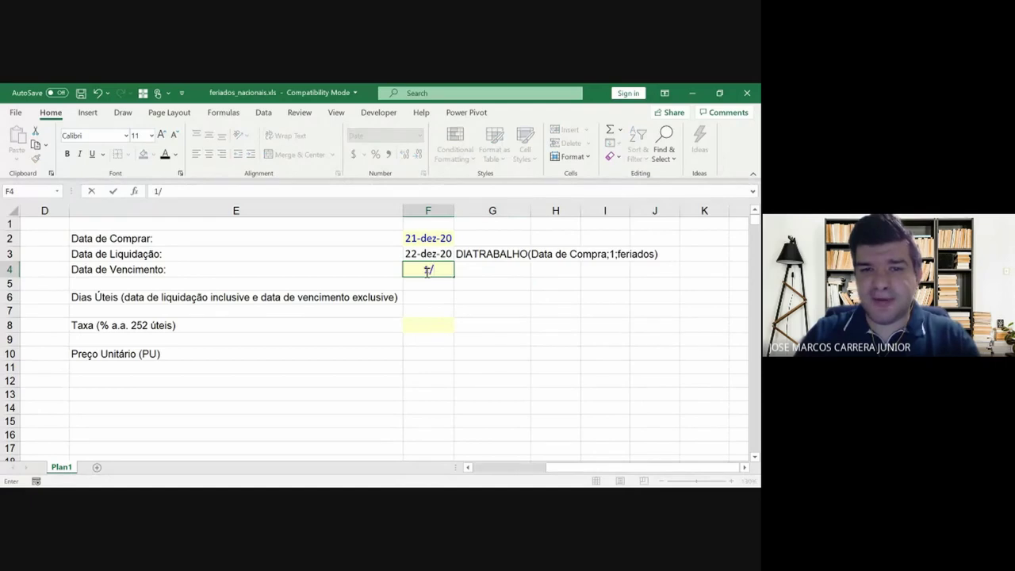
pyautogui.write('1/26')
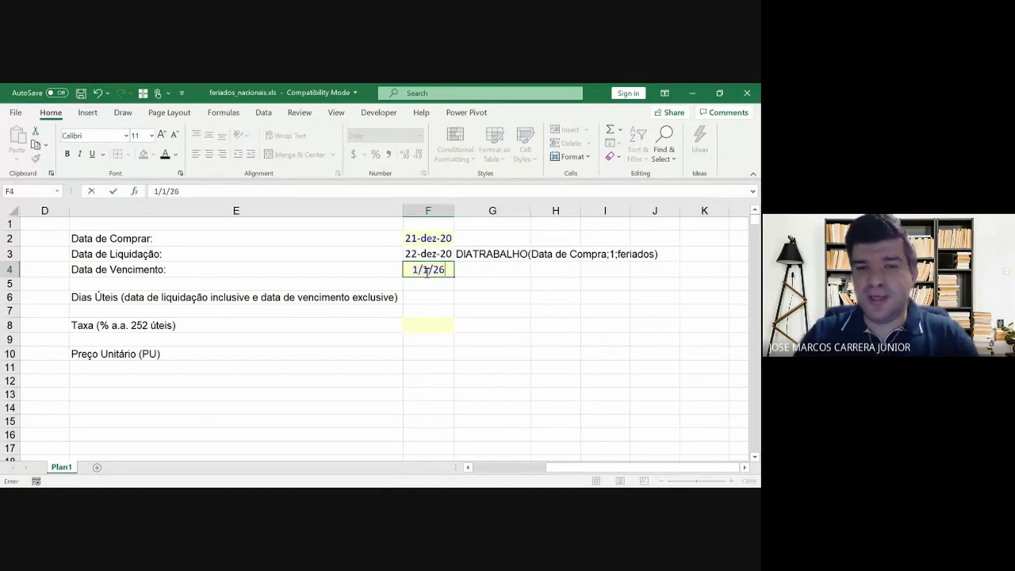
pyautogui.press('Return')
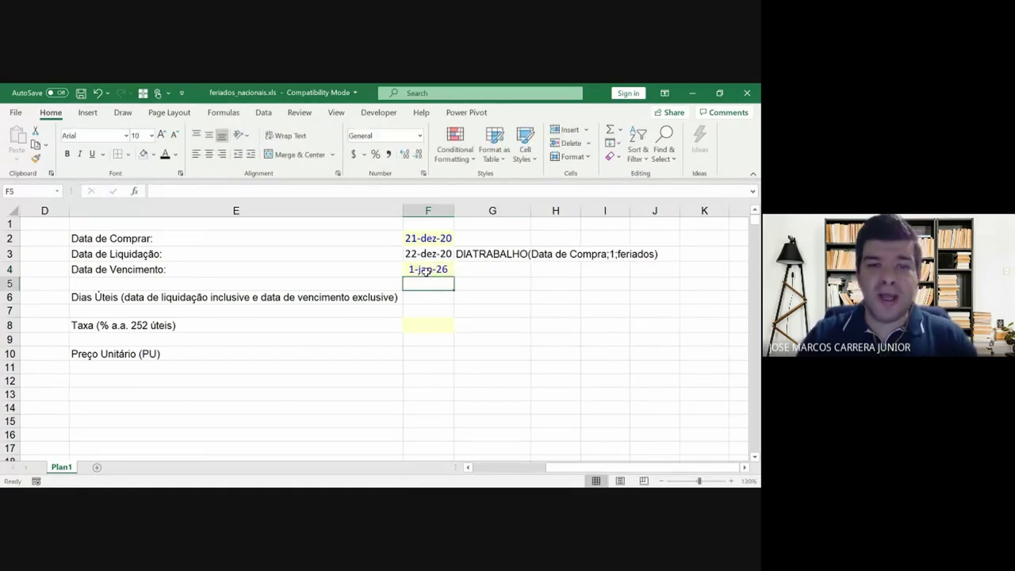
pyautogui.press('Down')
pyautogui.press('Down')
pyautogui.press('Down')
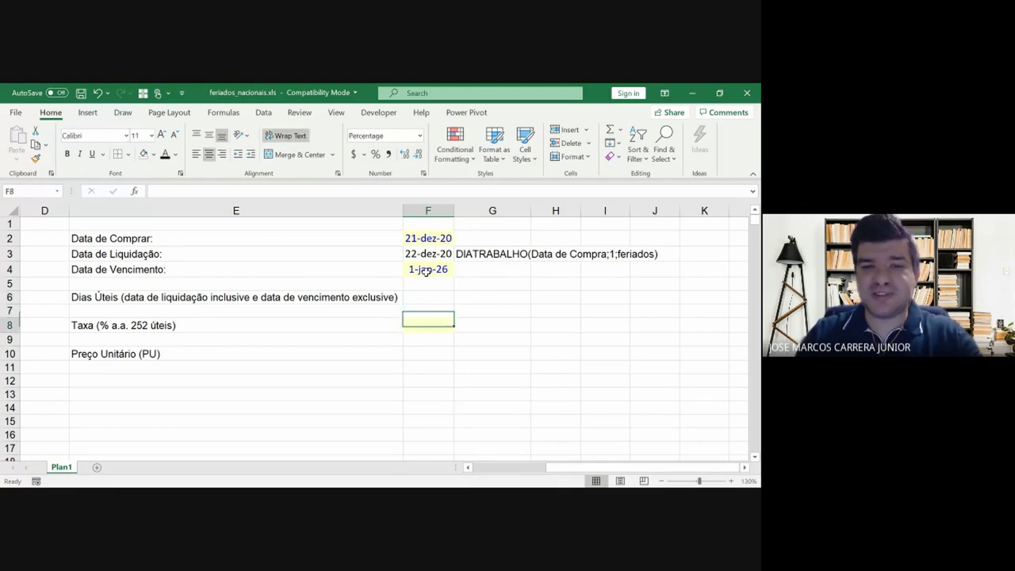
pyautogui.write('6,6%')
pyautogui.press('Return')
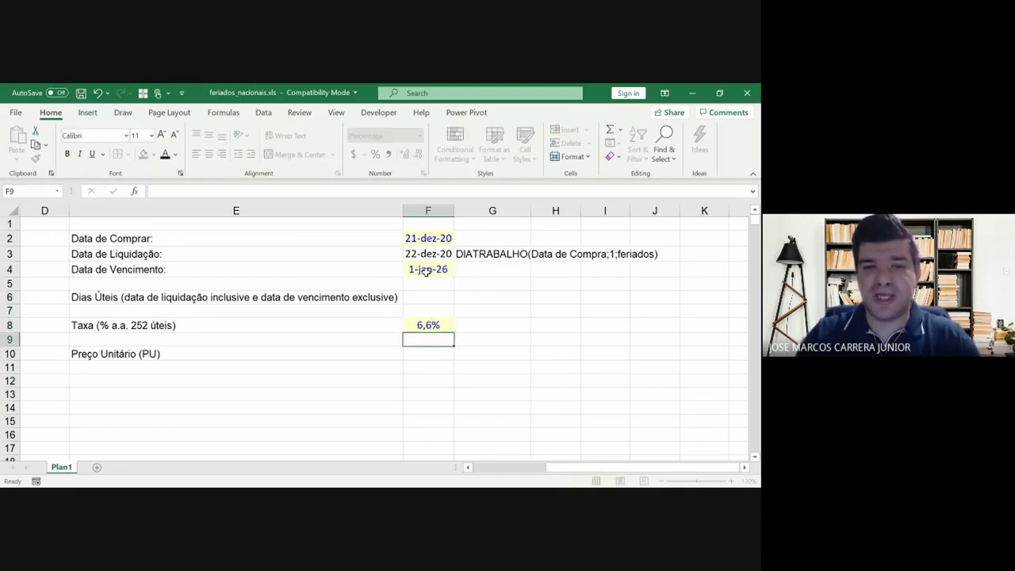
pyautogui.press('Up')
pyautogui.click(405, 155)
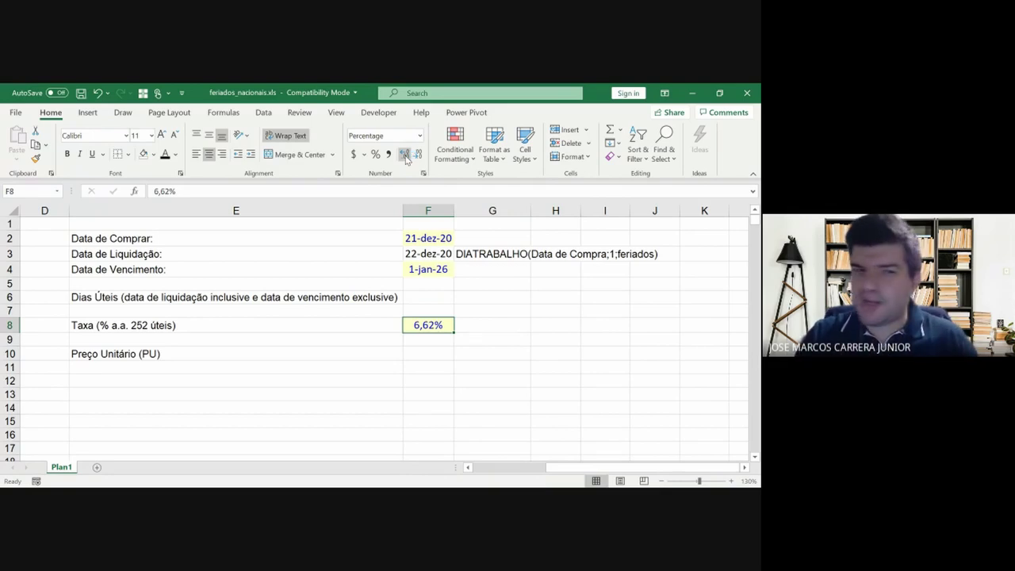
pyautogui.press('Up')
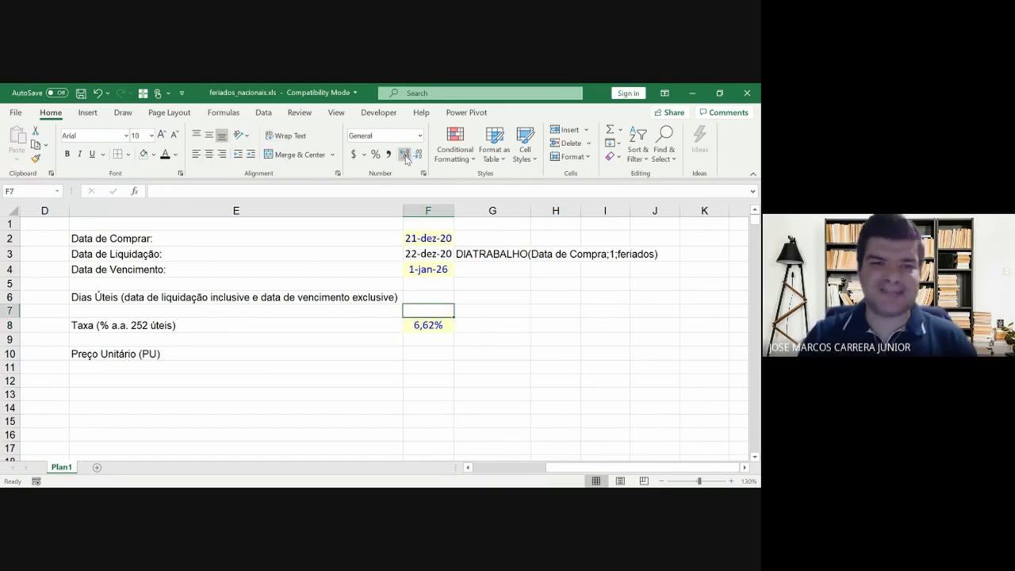
pyautogui.press('Up')
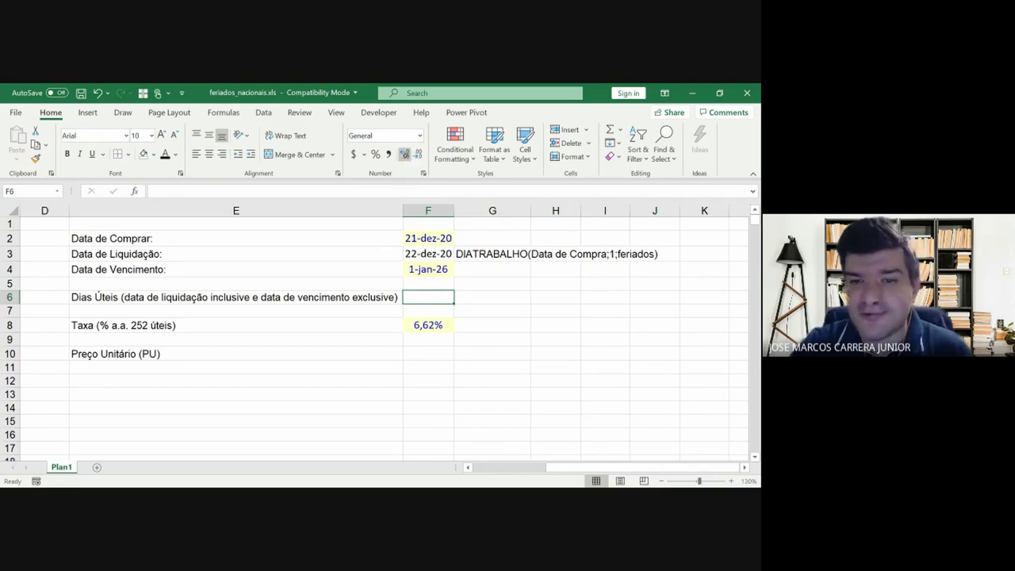
# - Ink the timeline from a Data Liquidação PU arrow to an upward R$1.000 UN arrow
pyautogui.moveTo(514, 314)
pyautogui.mouseDown()
pyautogui.moveTo(503, 365)
pyautogui.moveTo(520, 359)
pyautogui.mouseUp()
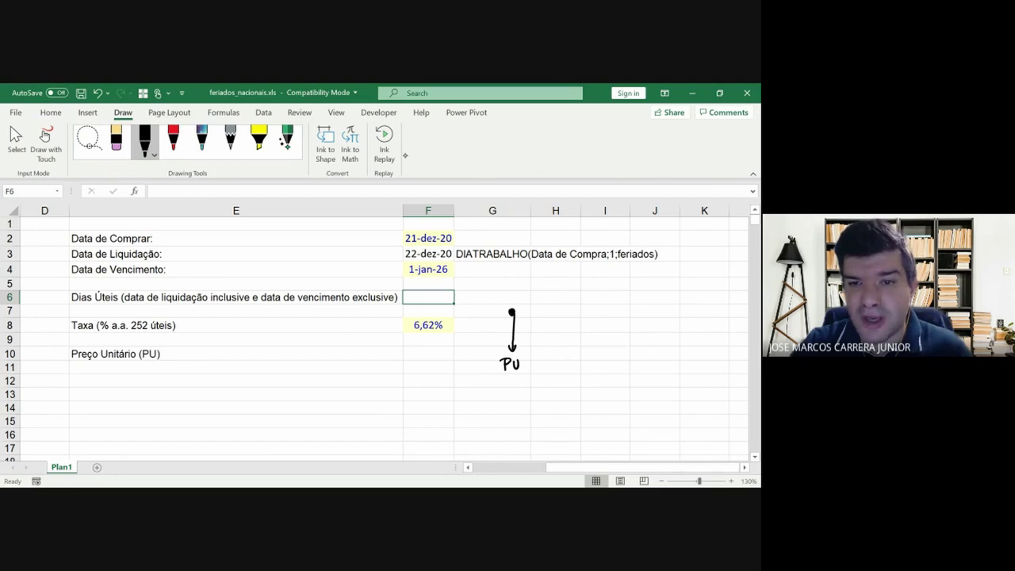
pyautogui.moveTo(498, 273)
pyautogui.mouseDown()
pyautogui.moveTo(520, 283)
pyautogui.moveTo(514, 305)
pyautogui.moveTo(560, 312)
pyautogui.moveTo(554, 295)
pyautogui.mouseUp()
pyautogui.moveTo(539, 290); pyautogui.dragTo(690, 310)
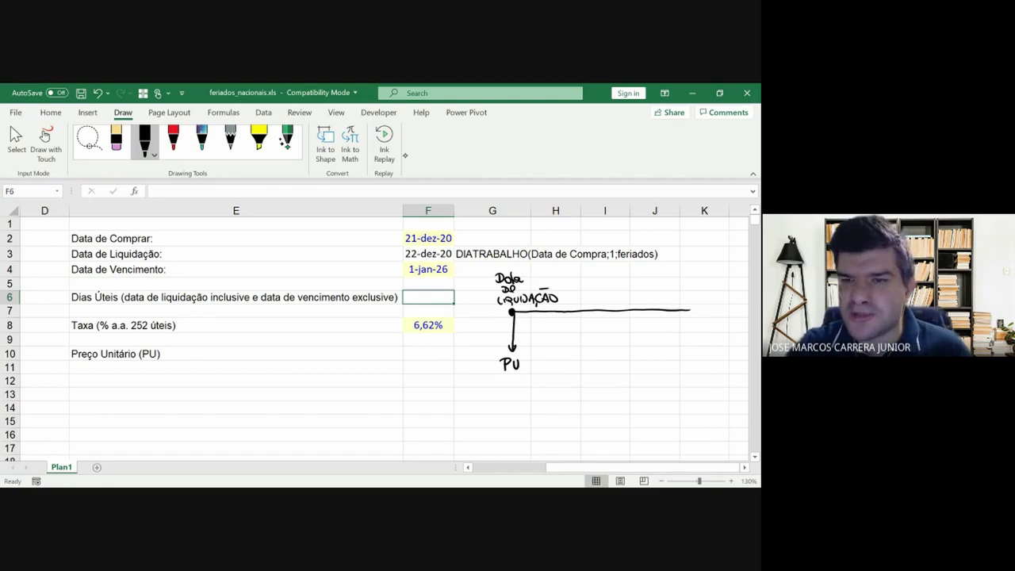
pyautogui.moveTo(690, 311)
pyautogui.mouseDown()
pyautogui.moveTo(692, 278)
pyautogui.moveTo(677, 267)
pyautogui.moveTo(725, 260)
pyautogui.moveTo(707, 275)
pyautogui.mouseUp()
pyautogui.moveTo(710, 283); pyautogui.dragTo(718, 274)
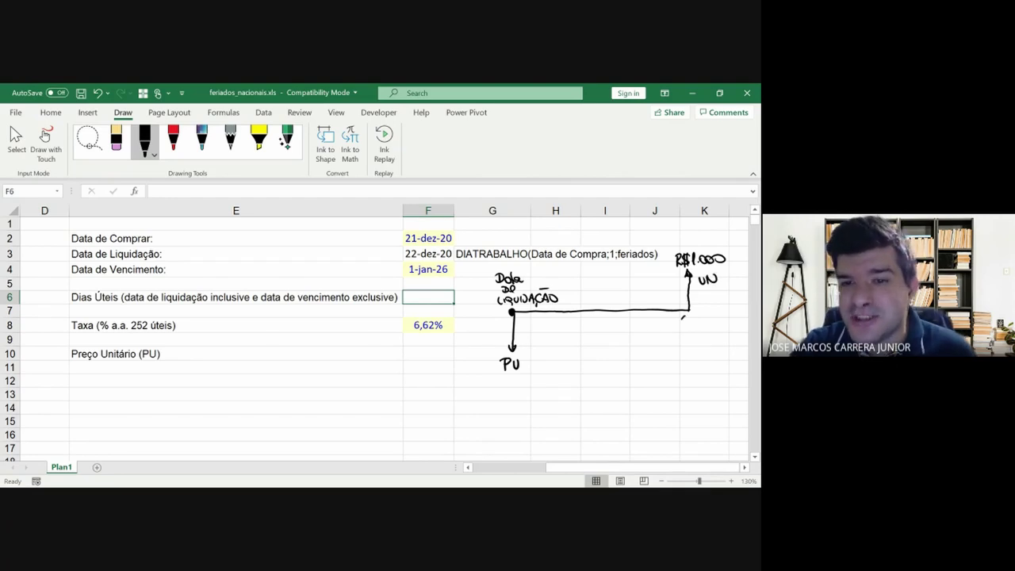
# - Draw a curve from maturity back to PU labelled i = 6,62% a.a
pyautogui.moveTo(684, 318); pyautogui.dragTo(538, 365)
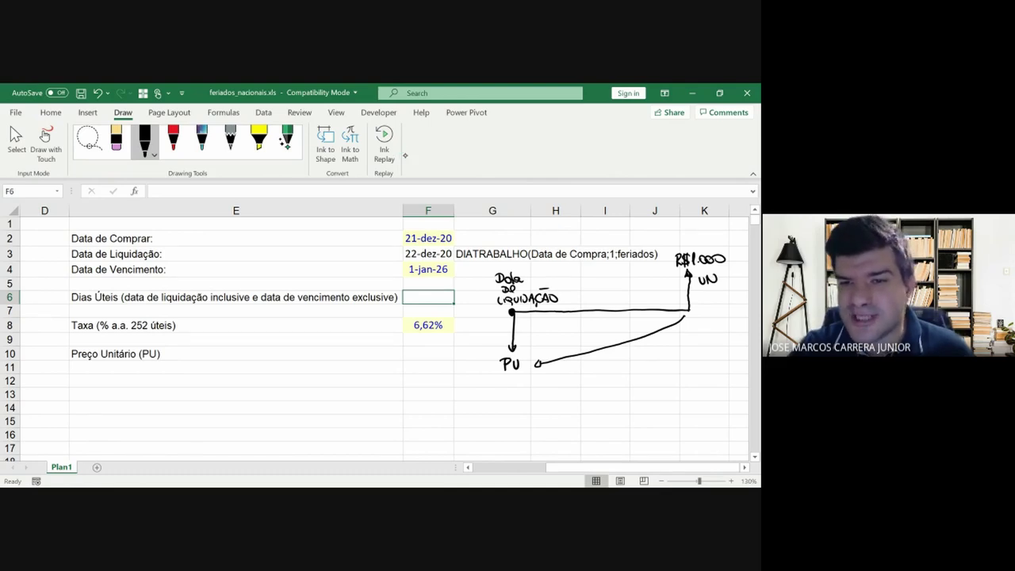
pyautogui.moveTo(606, 358); pyautogui.dragTo(607, 367)
pyautogui.moveTo(610, 361); pyautogui.dragTo(633, 365)
pyautogui.moveTo(638, 358); pyautogui.dragTo(668, 363)
pyautogui.moveTo(675, 356); pyautogui.dragTo(693, 360)
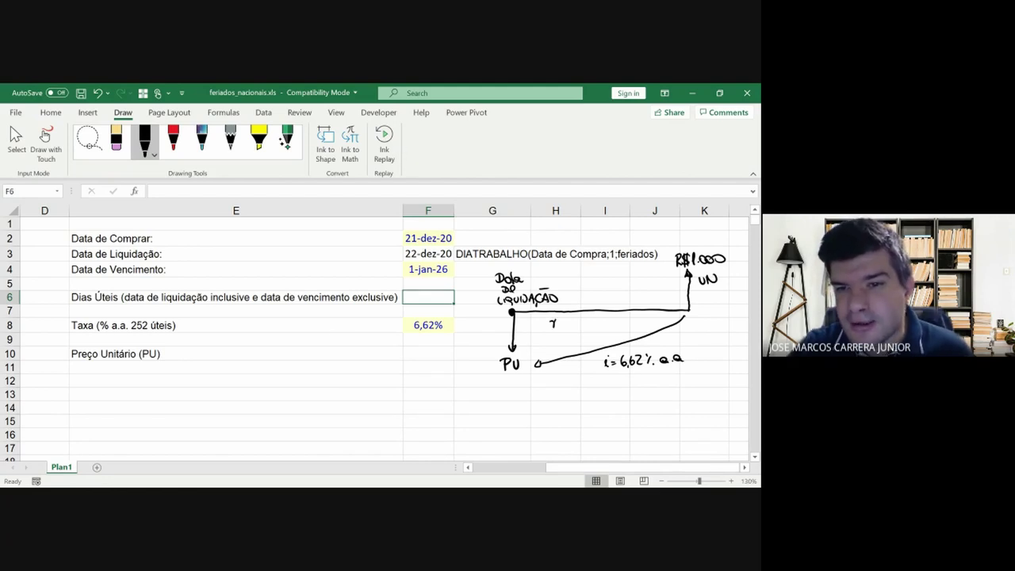
# - Write n = DU/252 above the timeline and circle PU
pyautogui.moveTo(559, 326); pyautogui.dragTo(566, 325)
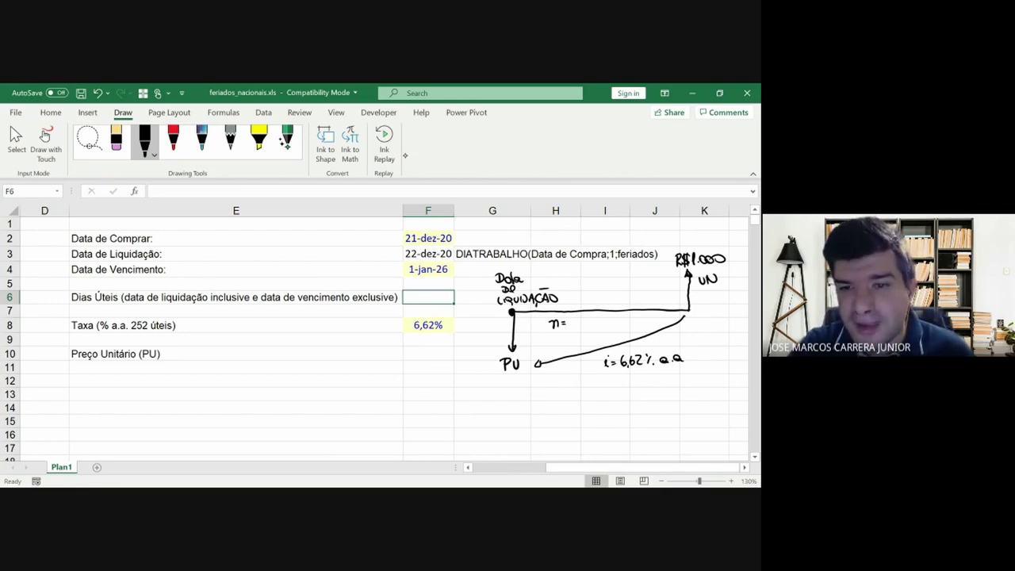
pyautogui.moveTo(573, 317); pyautogui.dragTo(575, 325)
pyautogui.moveTo(581, 317); pyautogui.dragTo(584, 331)
pyautogui.moveTo(585, 331); pyautogui.dragTo(593, 340)
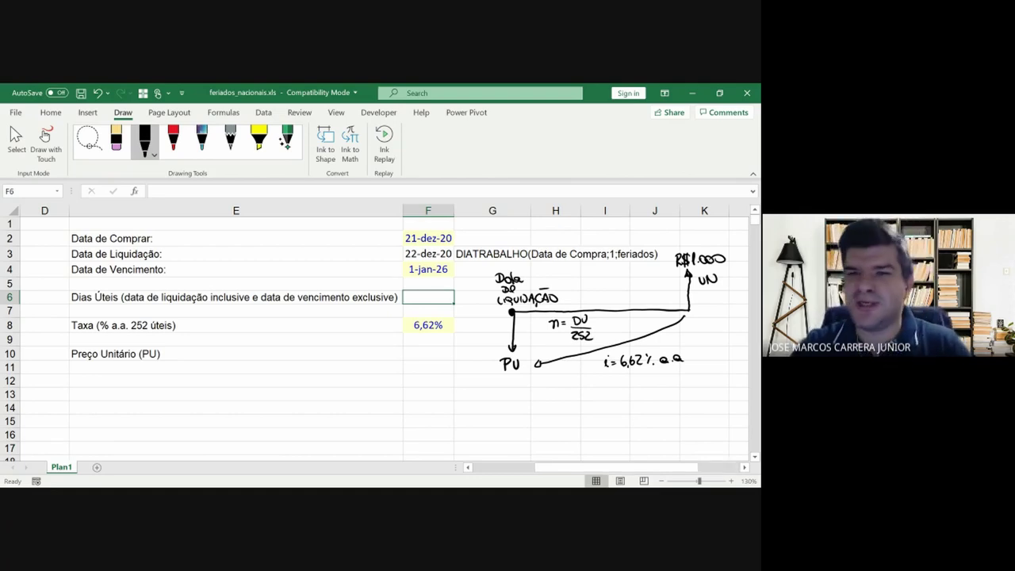
pyautogui.moveTo(507, 351); pyautogui.dragTo(531, 357)
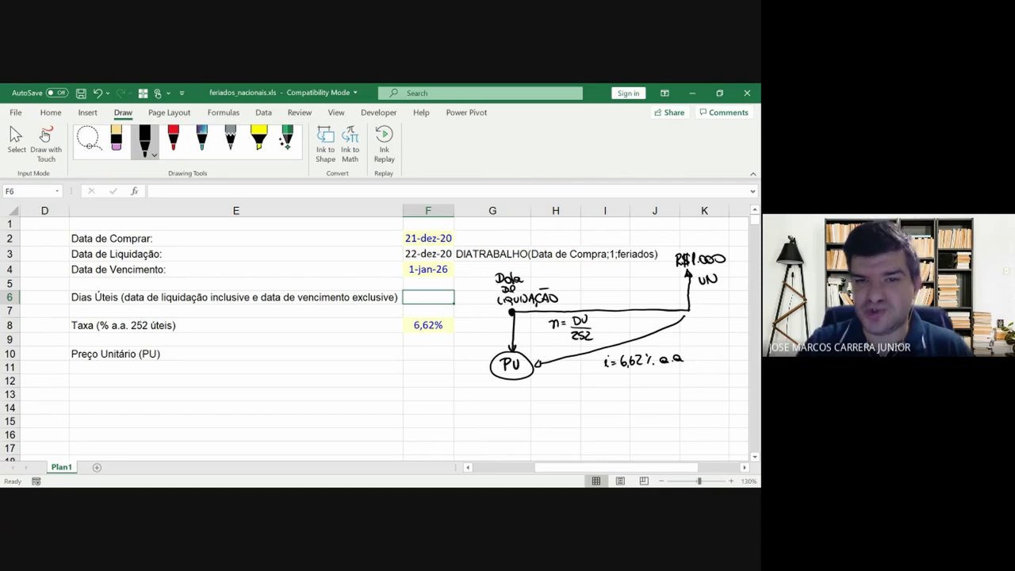
pyautogui.press('Right')
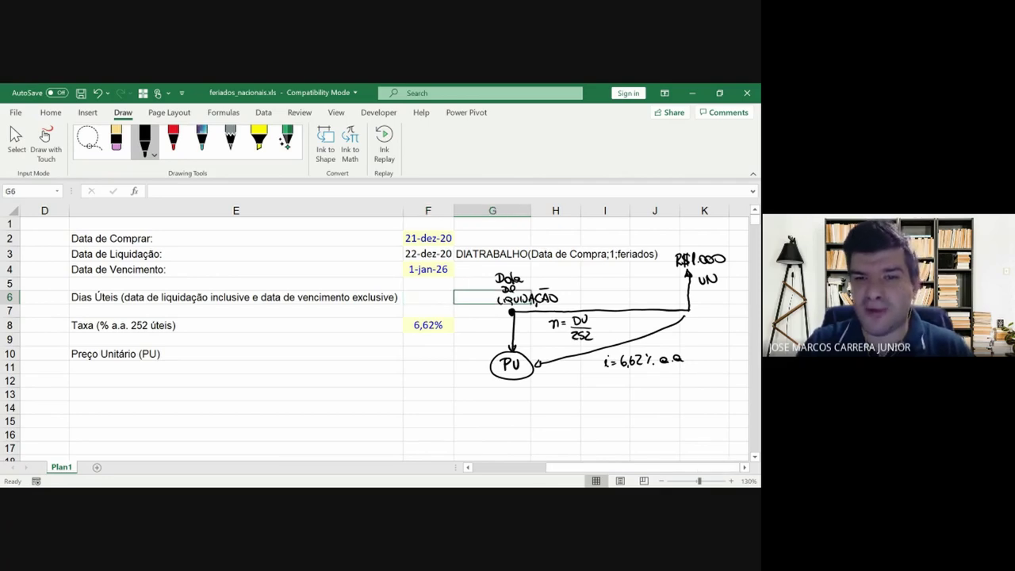
# - Shift the ink diagram further right and delete the stray n= mark
pyautogui.moveTo(517, 311)
pyautogui.mouseDown()
pyautogui.moveTo(564, 327)
pyautogui.moveTo(582, 306)
pyautogui.mouseUp()
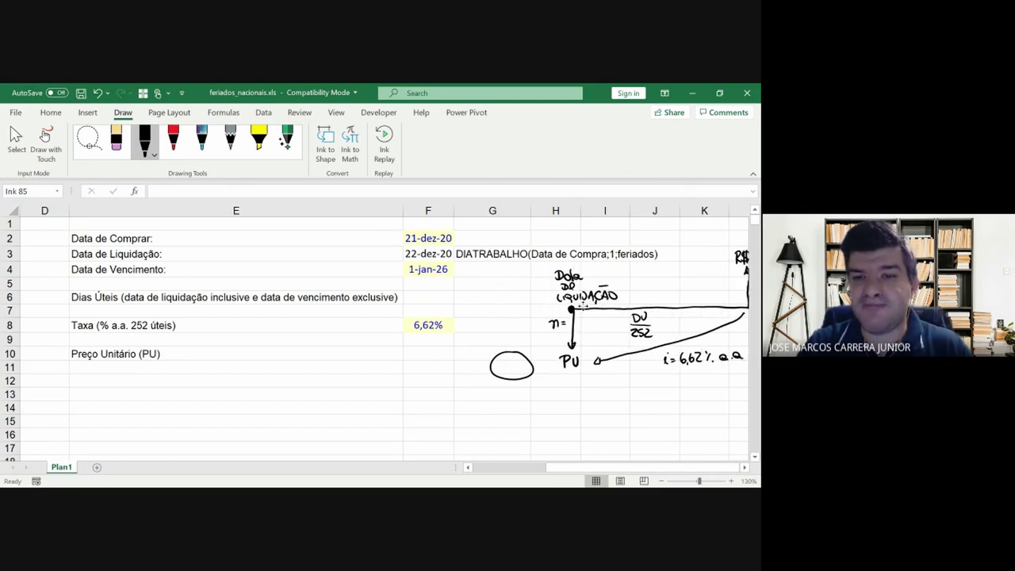
pyautogui.click(552, 323)
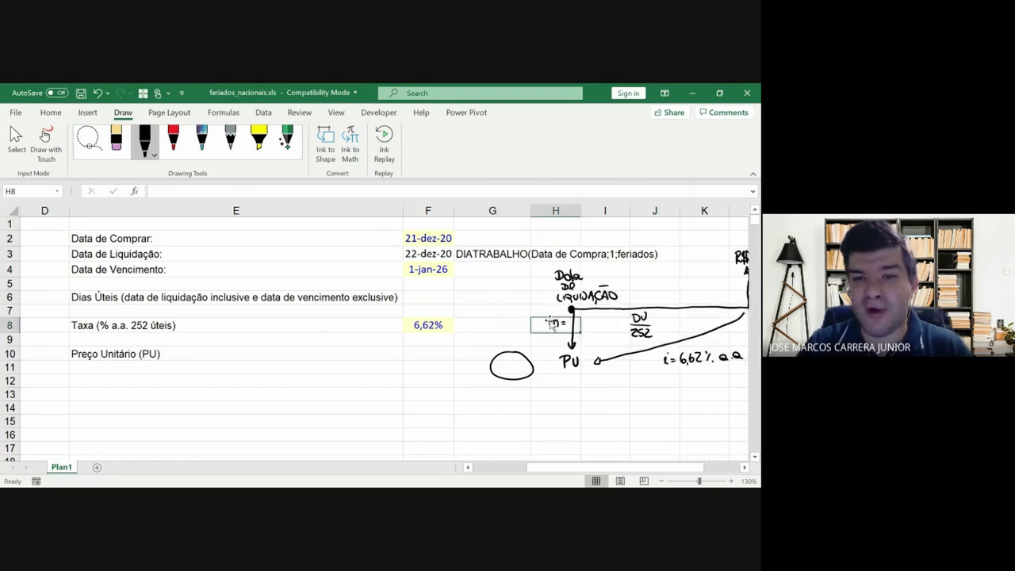
pyautogui.click(553, 324)
pyautogui.press('Delete')
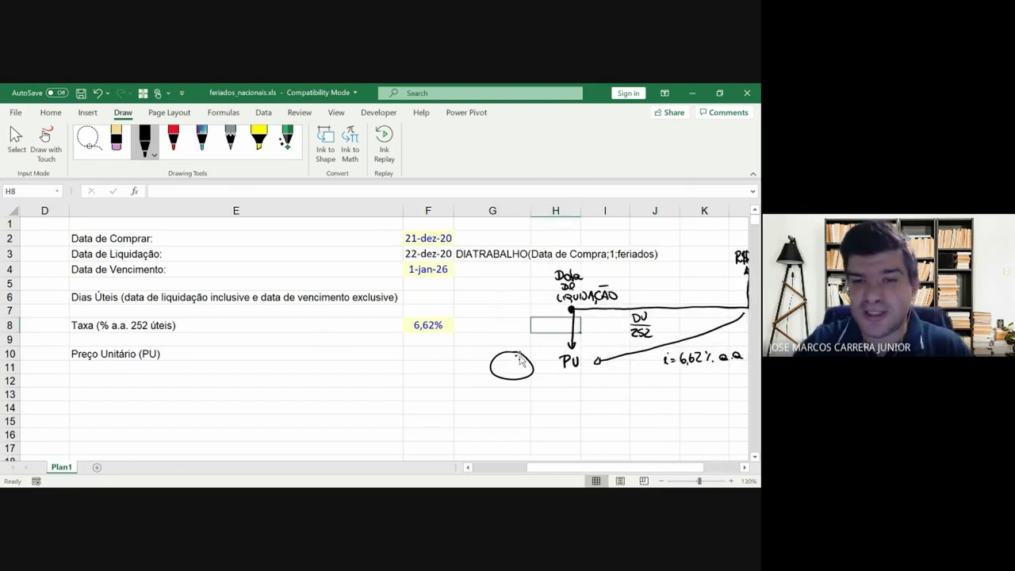
# - Delete the leftover circle near PU and rewrite n = beside the DU/252 fraction
pyautogui.moveTo(520, 359); pyautogui.dragTo(652, 317)
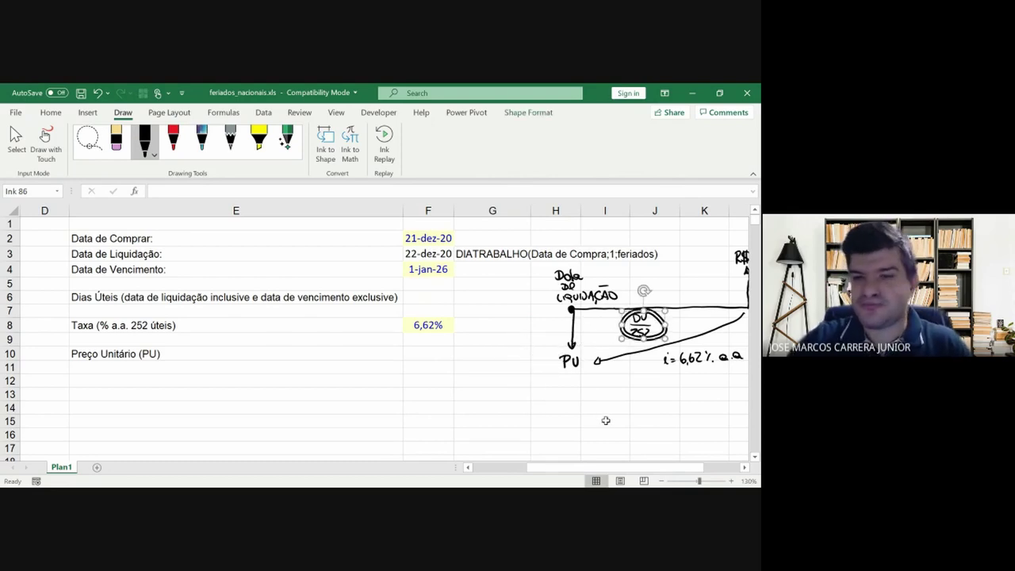
pyautogui.press('Delete')
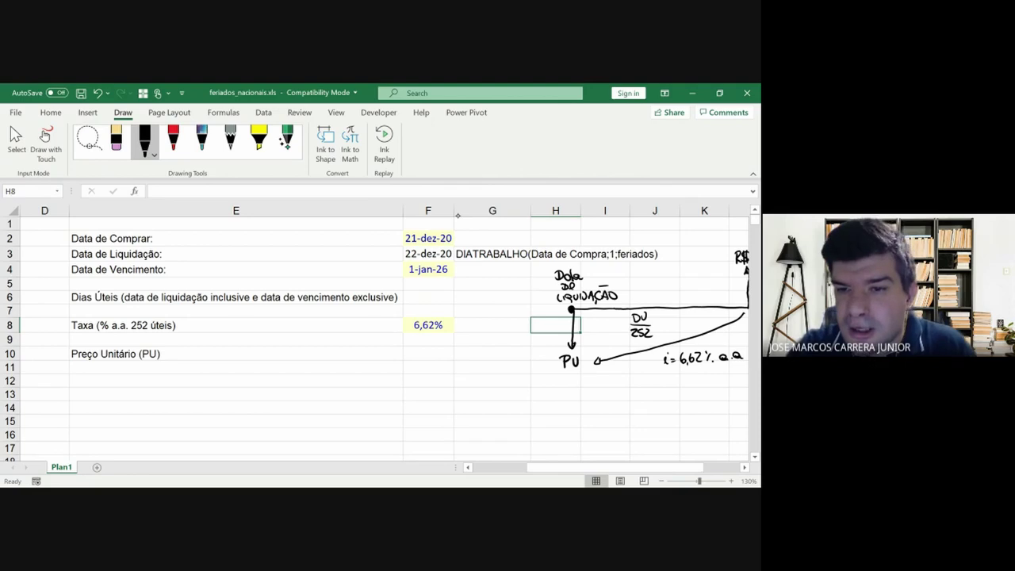
pyautogui.moveTo(603, 332); pyautogui.dragTo(626, 327)
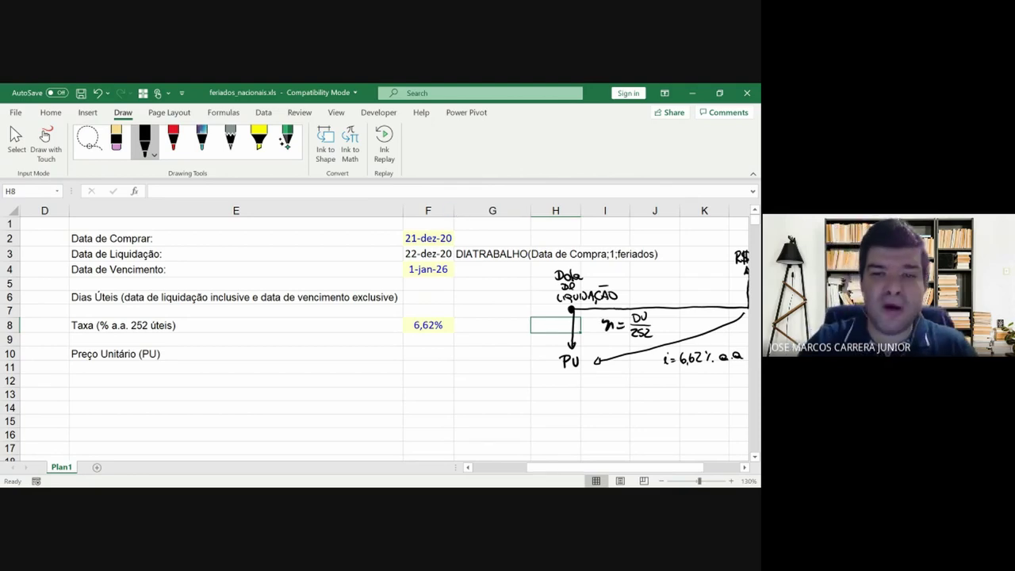
pyautogui.click(493, 297)
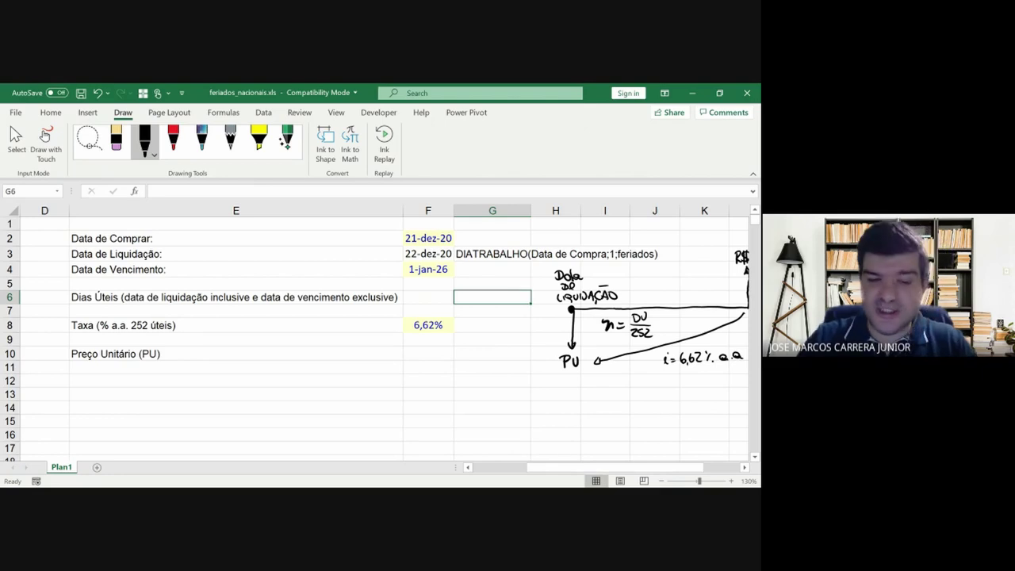
# - Type DIATRABALHOTOTAL into G6 and autofit column G
pyautogui.write('DIA')
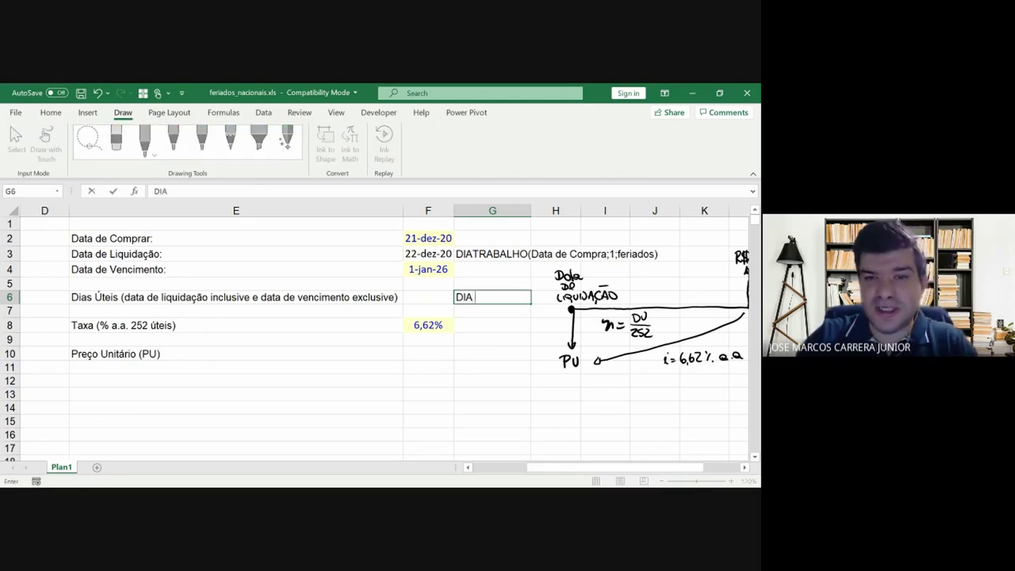
pyautogui.write(' TRAB')
pyautogui.press('BackSpace')
pyautogui.press('BackSpace')
pyautogui.press('BackSpace')
pyautogui.press('BackSpace')
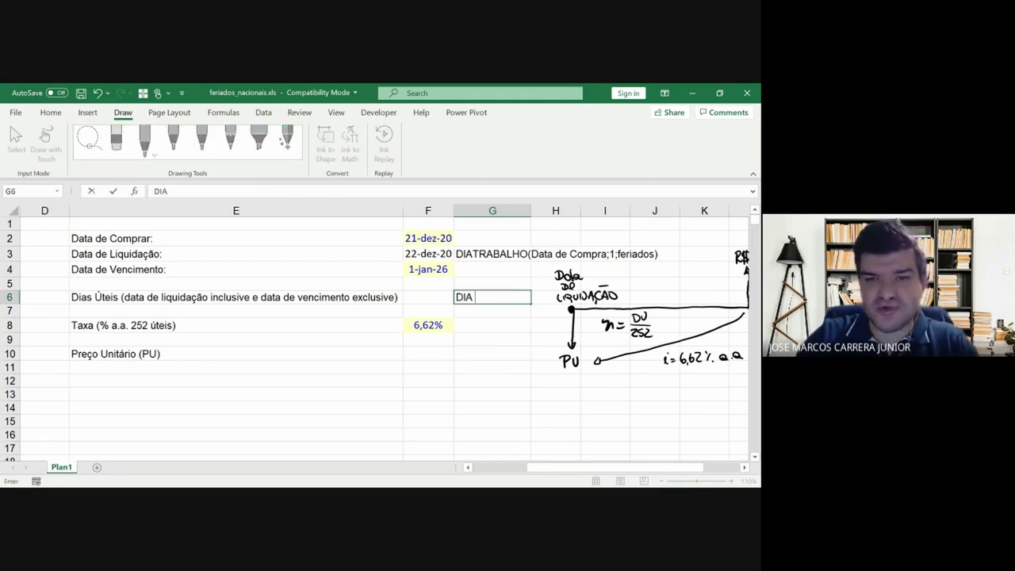
pyautogui.write('TRABALHO')
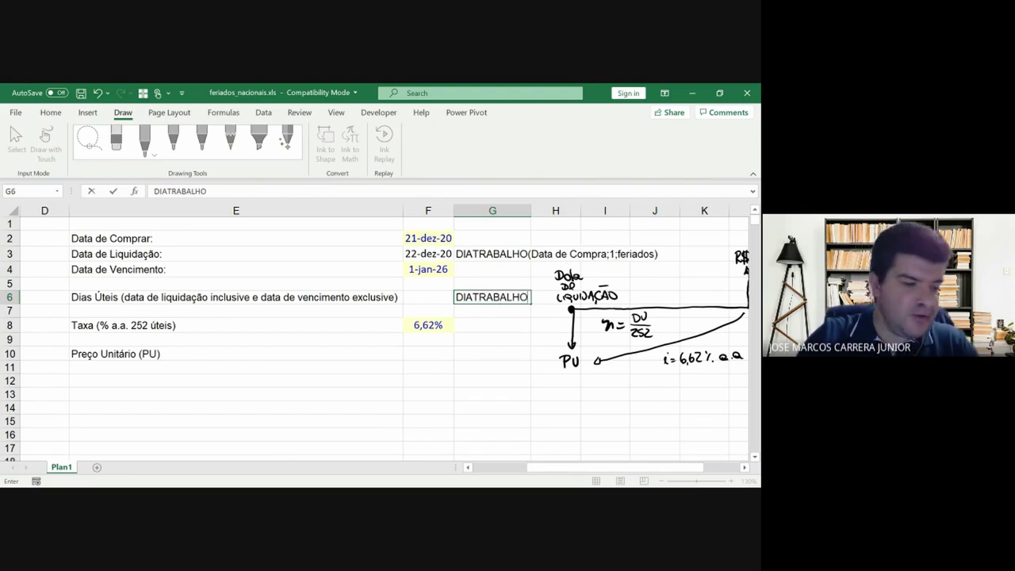
pyautogui.write('TOTAL')
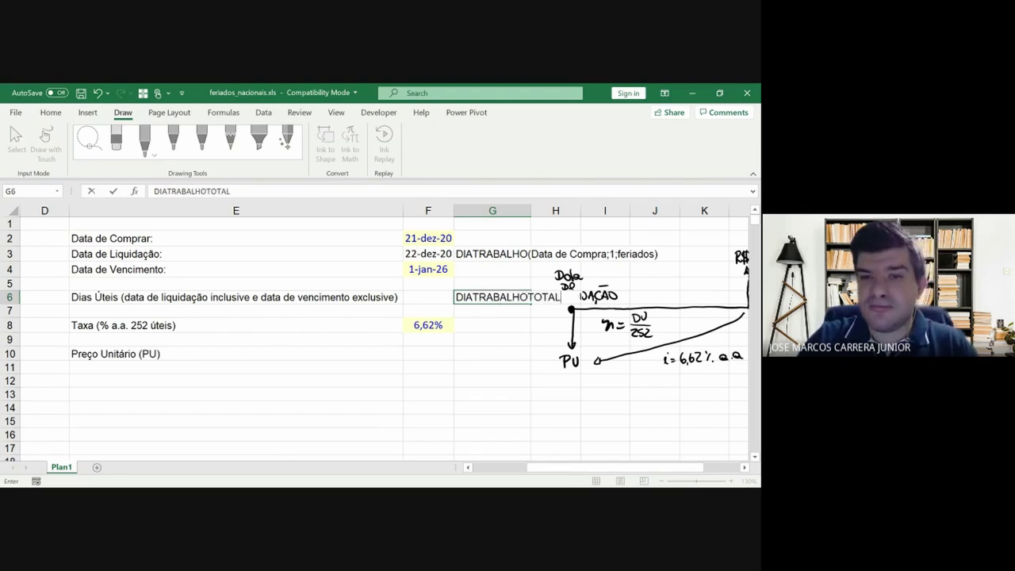
pyautogui.click(517, 269)
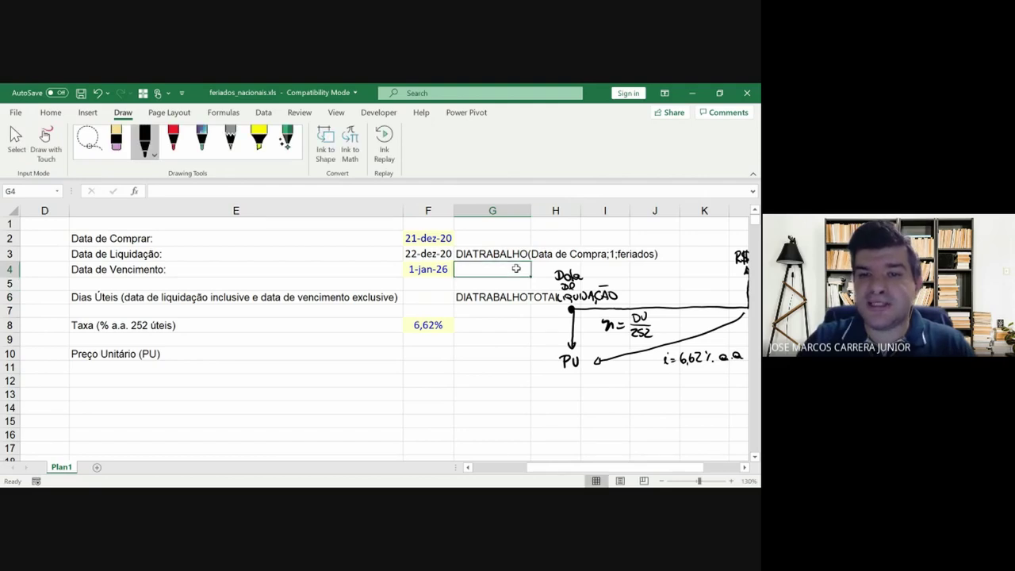
pyautogui.doubleClick(531, 210)
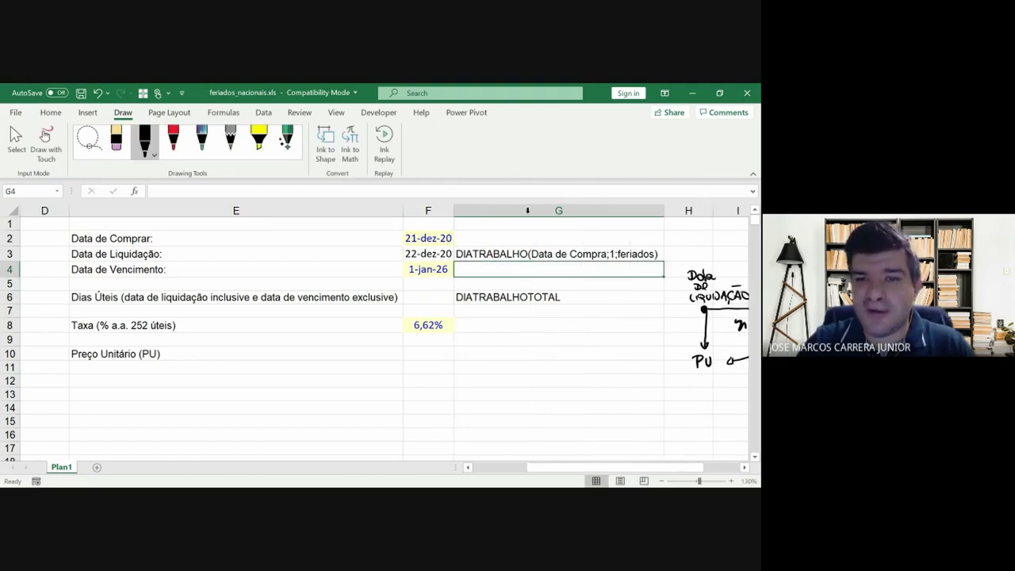
pyautogui.click(569, 295)
# - Complete the G6 note as DIATRABALHOTOTAL(Data liquidação;data de vencimento - 1;feriados) and refit column G
pyautogui.click(259, 189)
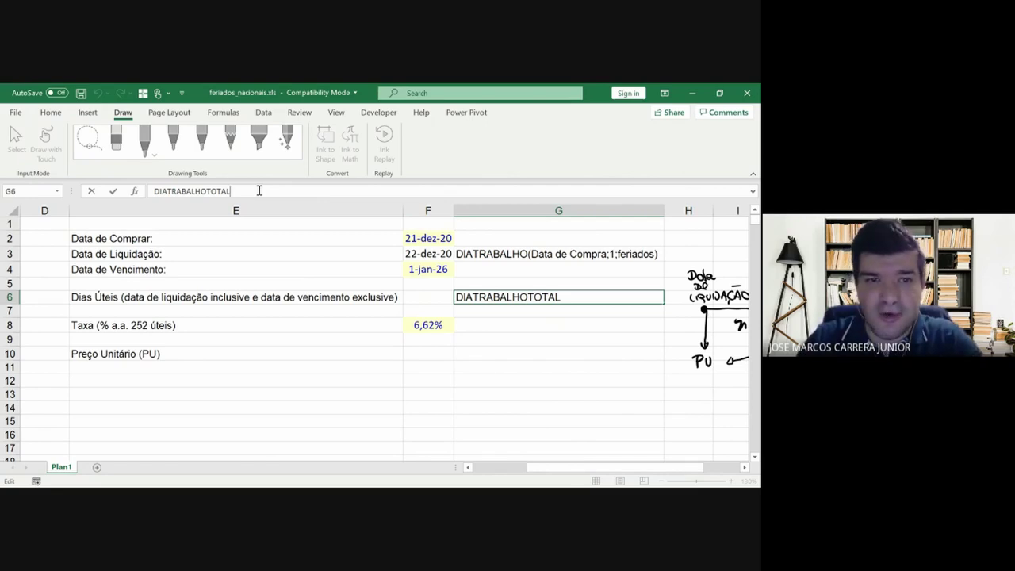
pyautogui.write('(DA')
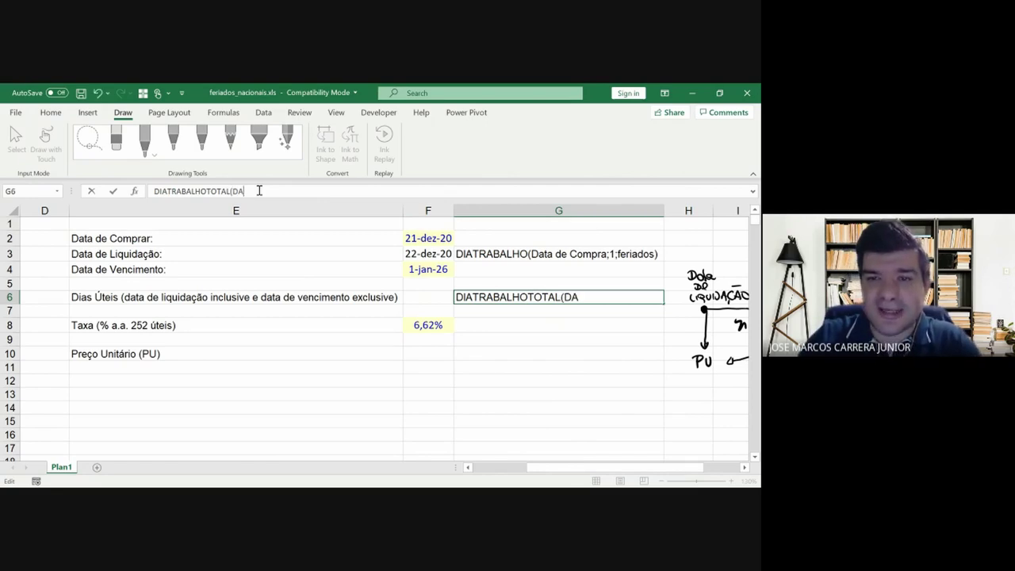
pyautogui.write('T')
pyautogui.press('BackSpace')
pyautogui.press('BackSpace')
pyautogui.write('ata')
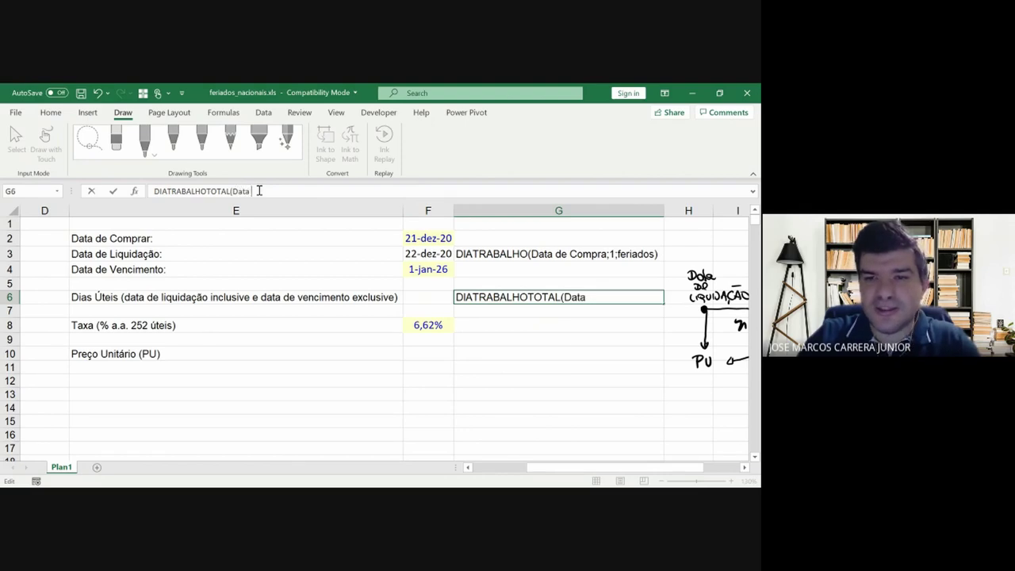
pyautogui.write(' liquida')
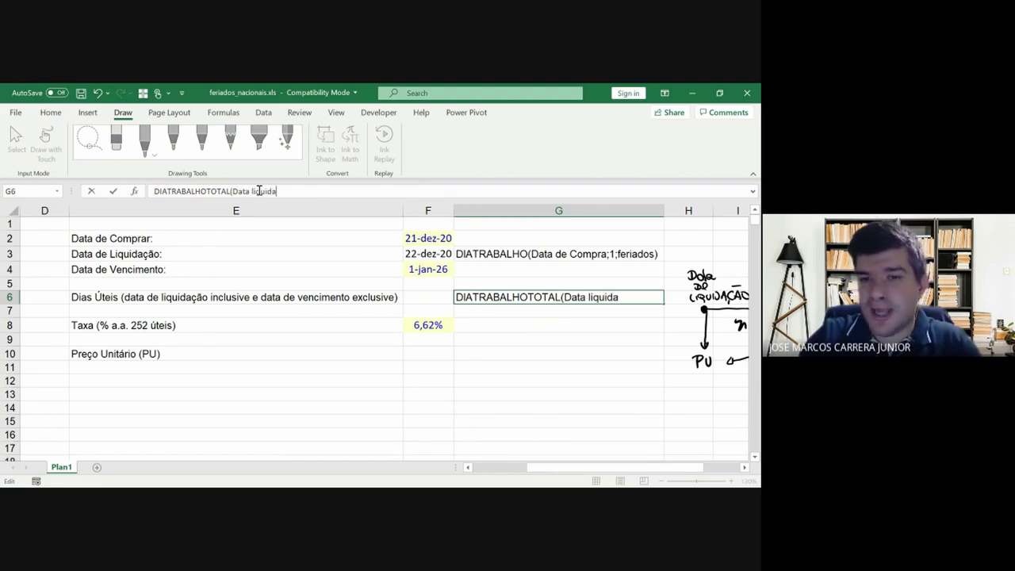
pyautogui.write('çao')
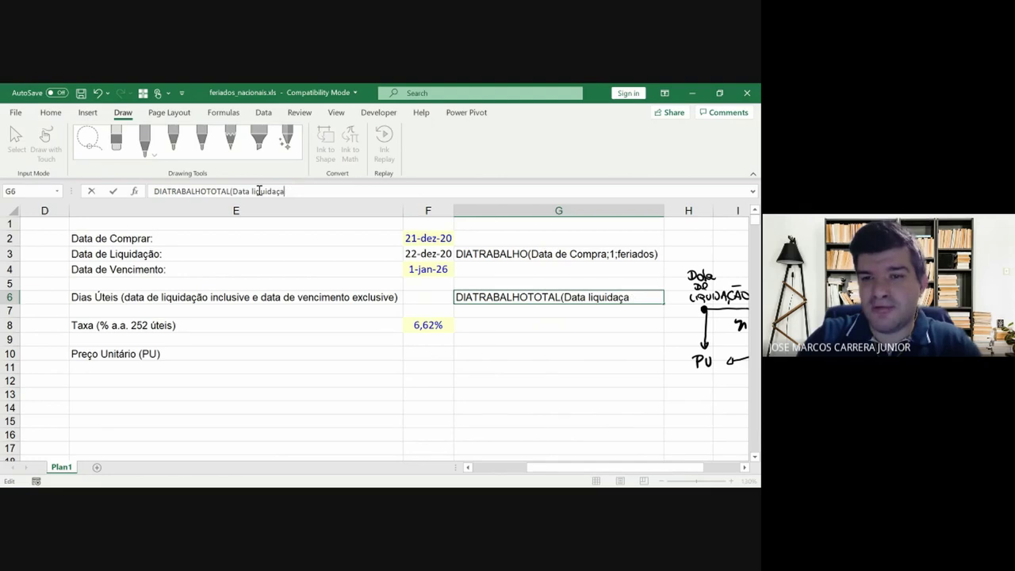
pyautogui.press('BackSpace')
pyautogui.write('ão;')
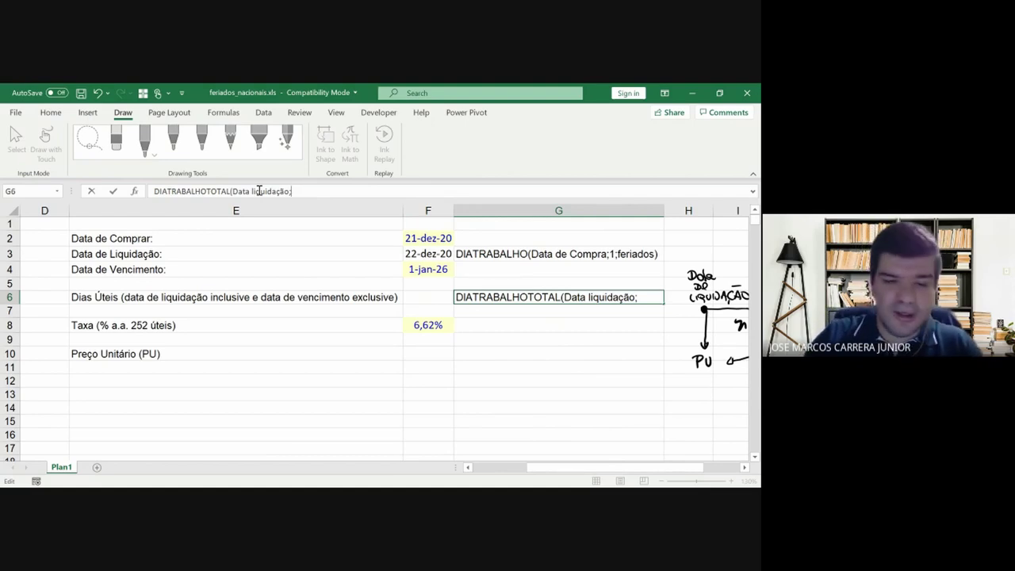
pyautogui.write('data ')
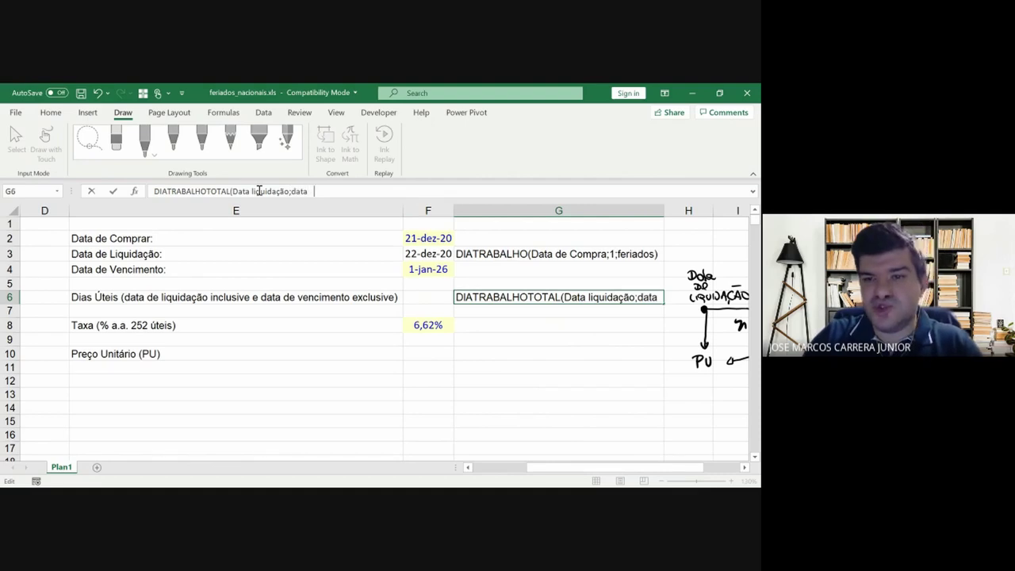
pyautogui.write('de vencimento - ')
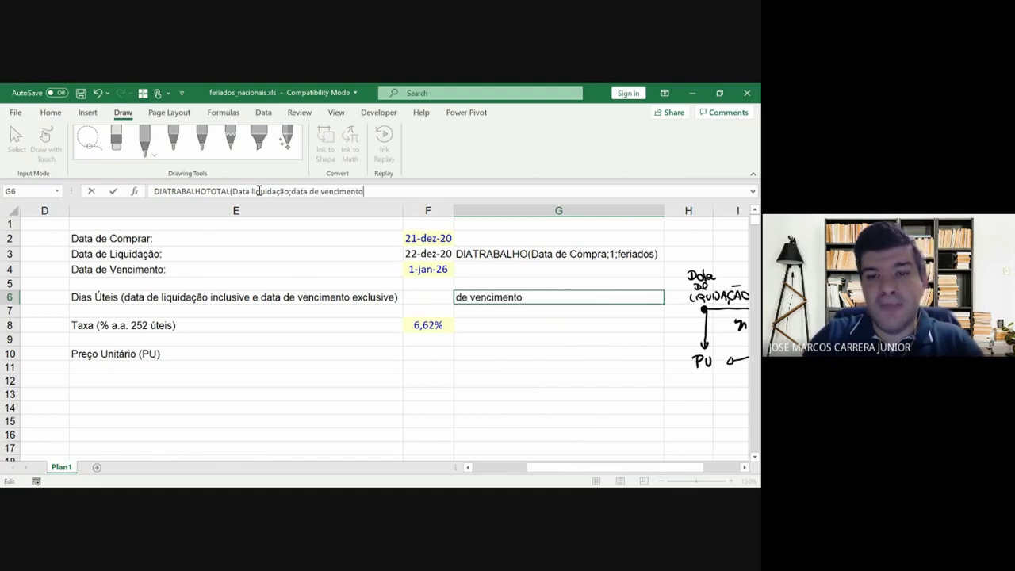
pyautogui.write('1;')
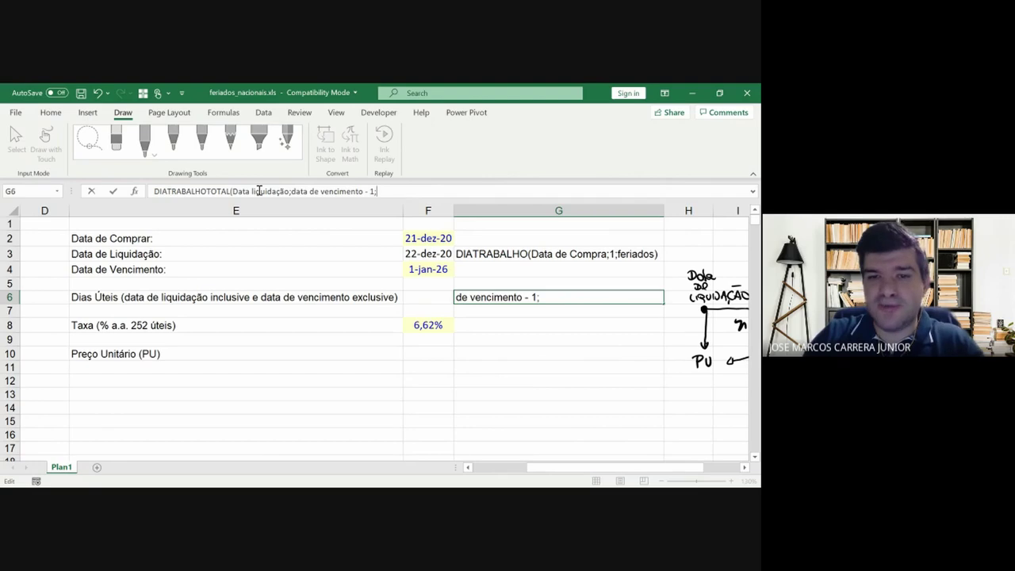
pyautogui.write('fer')
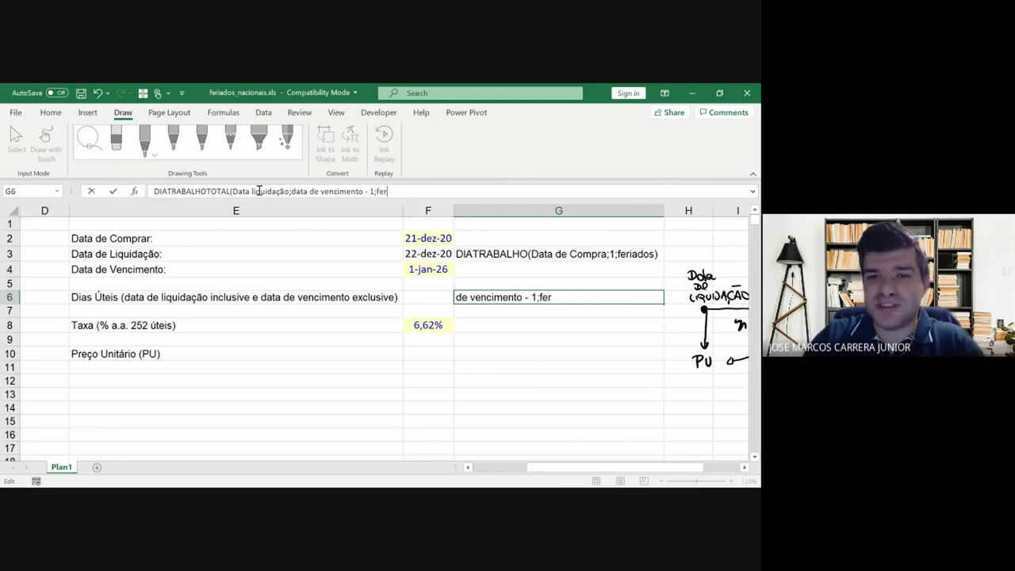
pyautogui.write('iados')
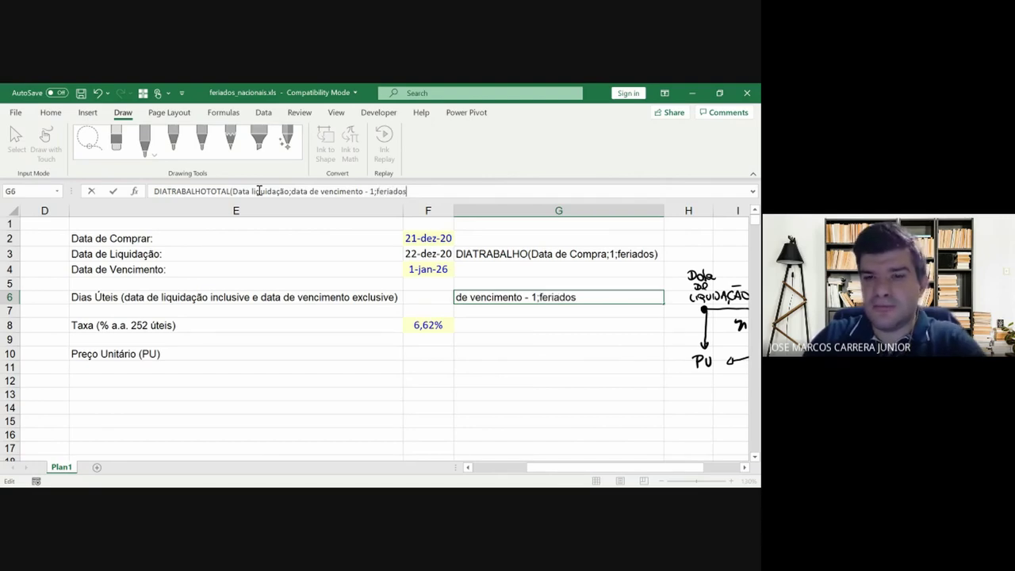
pyautogui.press('Return')
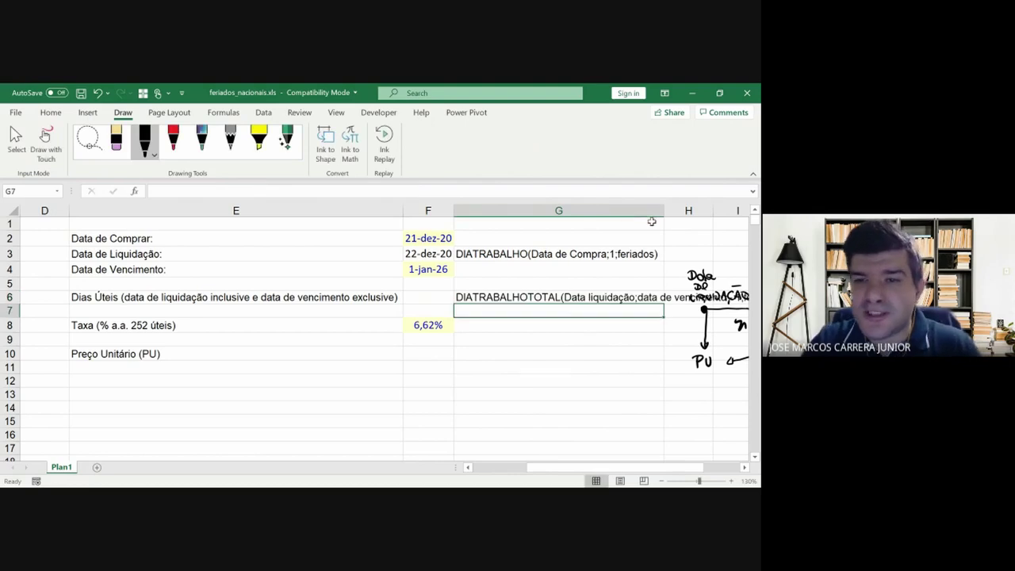
pyautogui.doubleClick(663, 211)
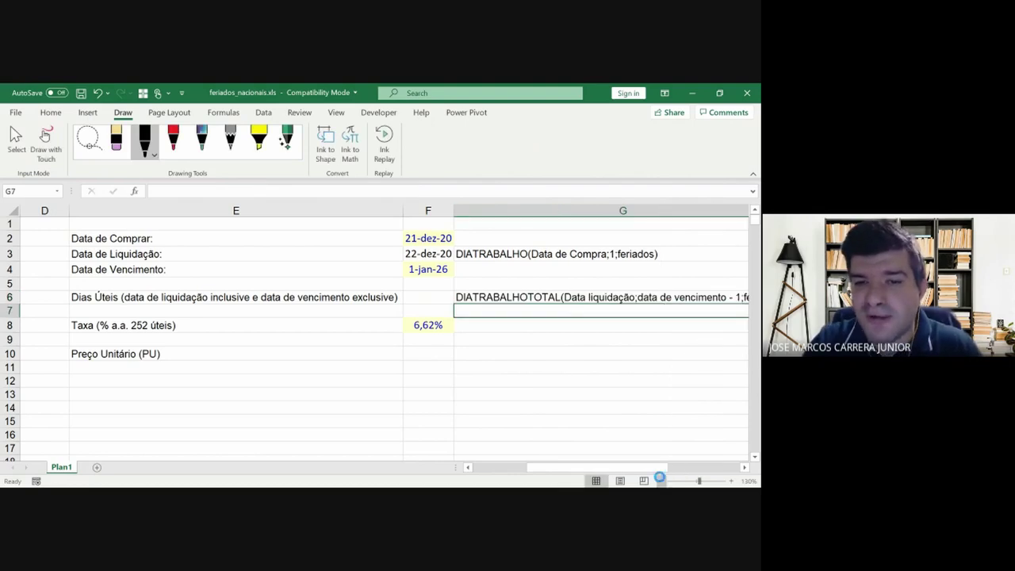
pyautogui.click(663, 481)
pyautogui.click(389, 290)
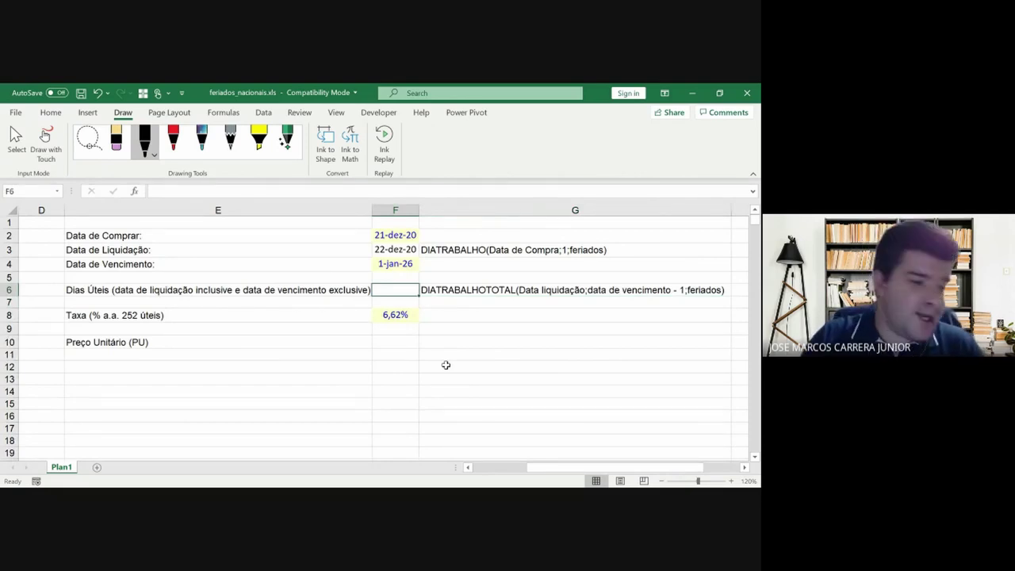
# - Enter =NETWORKDAYS(F3;F4;A2:A937) in F6, giving 1265 business days
pyautogui.write('=')
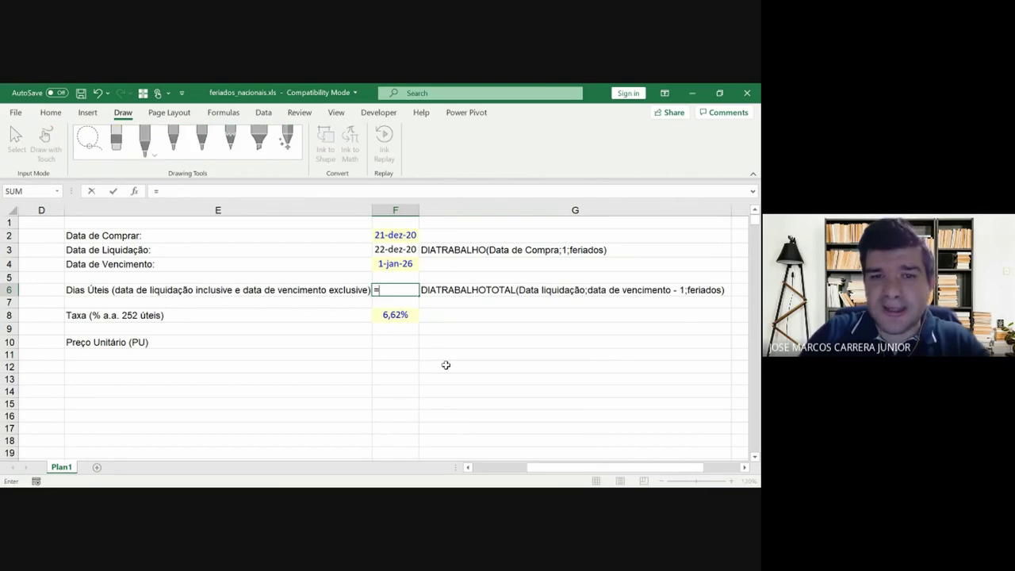
pyautogui.write('netw')
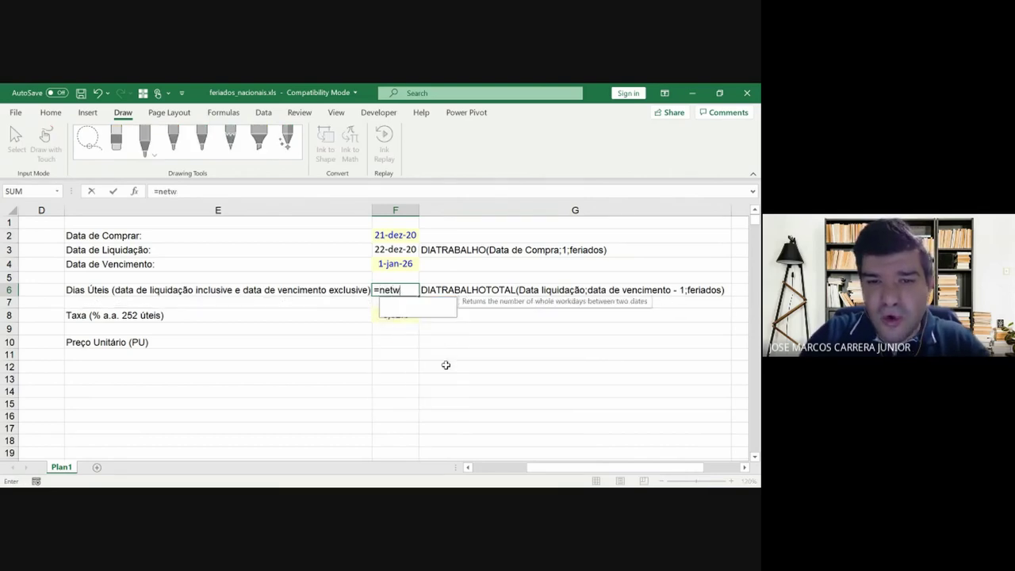
pyautogui.write('ork')
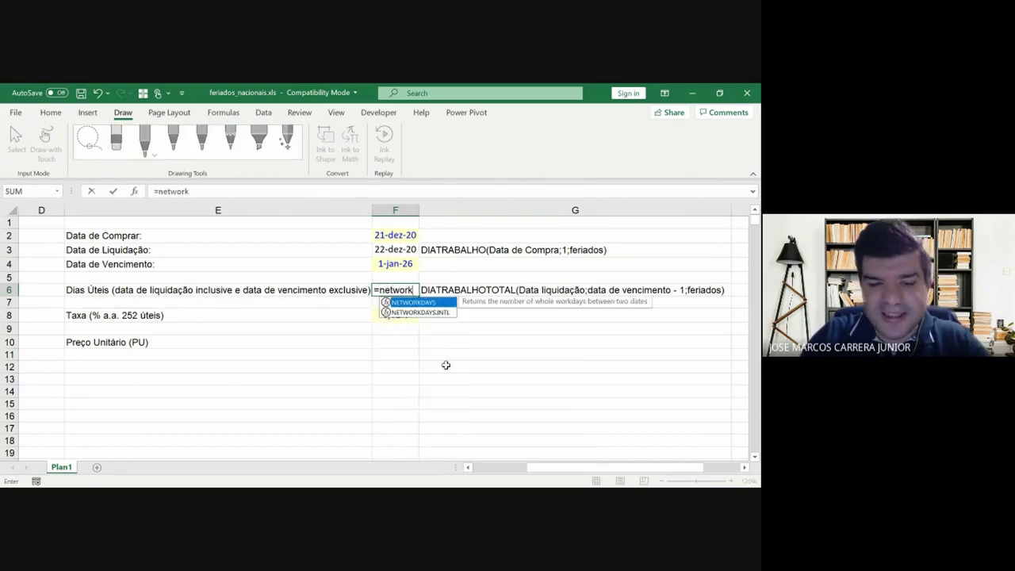
pyautogui.write('days')
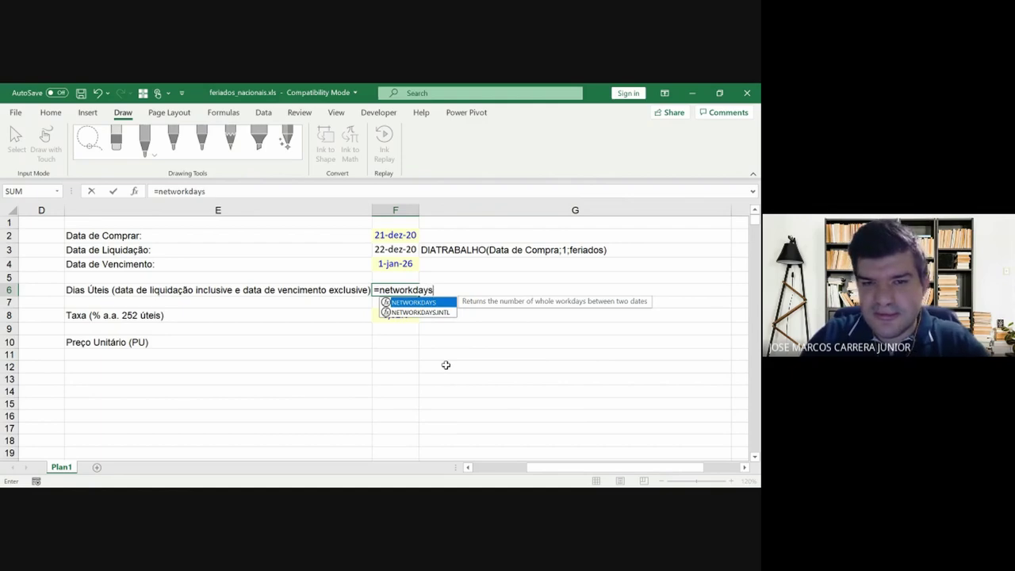
pyautogui.write('(')
pyautogui.press('Up')
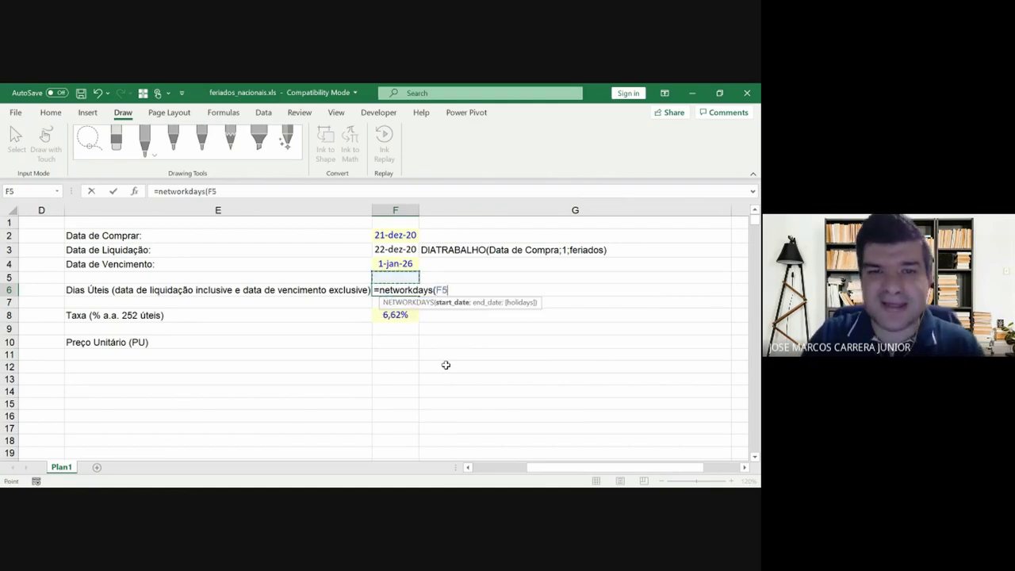
pyautogui.press('Up')
pyautogui.press('Up')
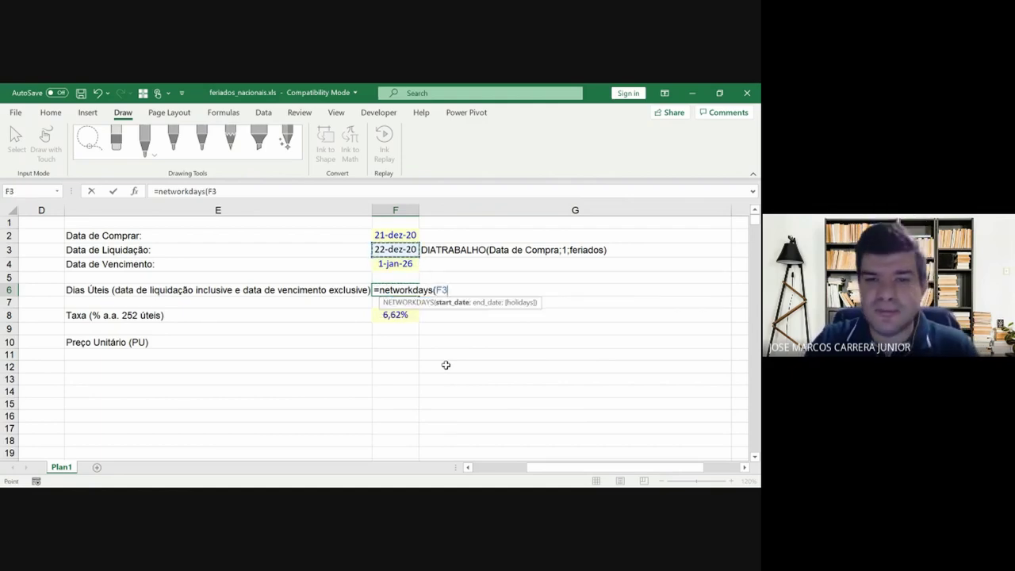
pyautogui.write(';')
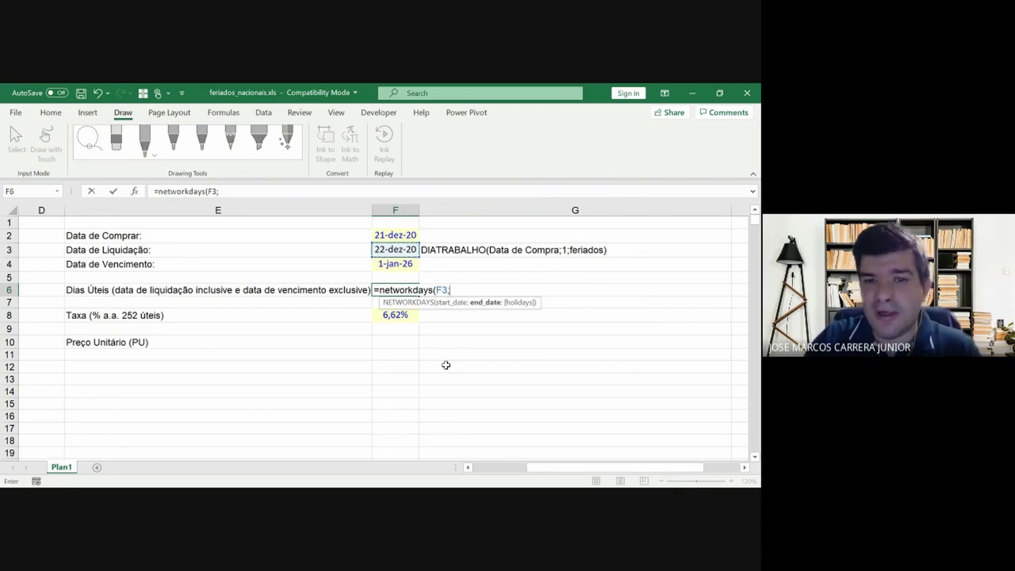
pyautogui.press('Up')
pyautogui.press('Up')
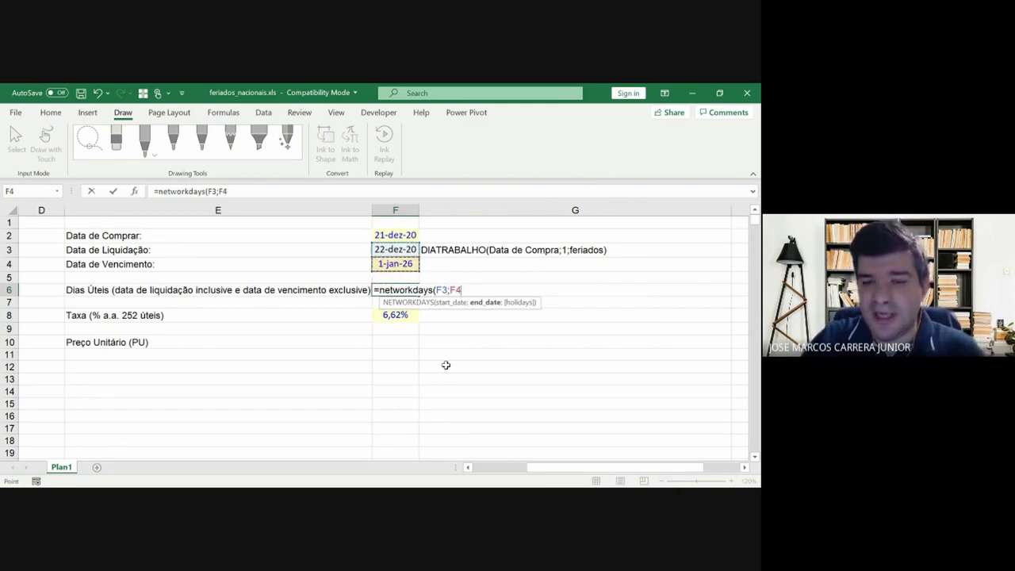
pyautogui.write(';')
pyautogui.click(372, 366)
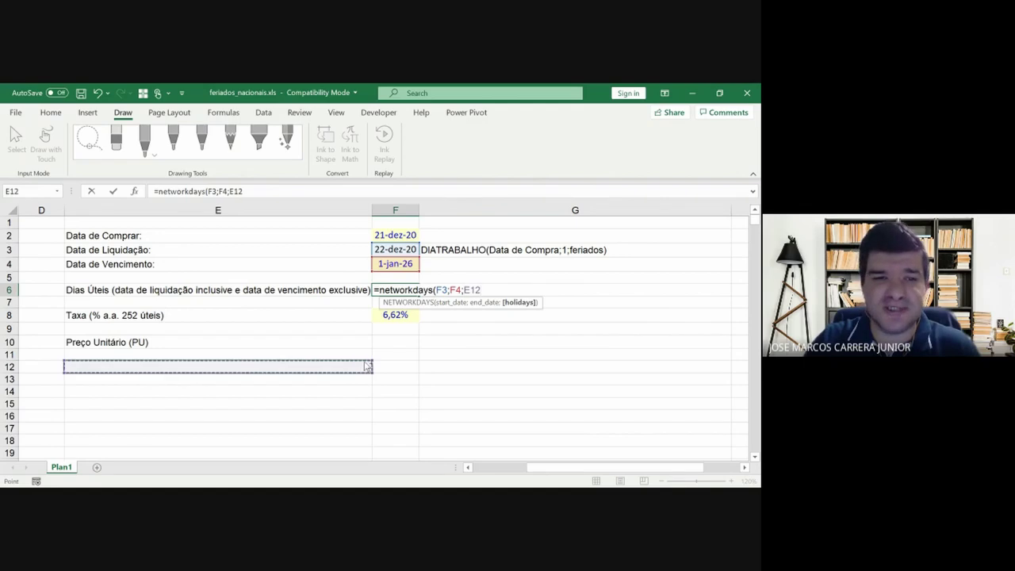
pyautogui.hotkey('ctrl', 'Up')
pyautogui.hotkey('ctrl', 'Home')
pyautogui.press('Down')
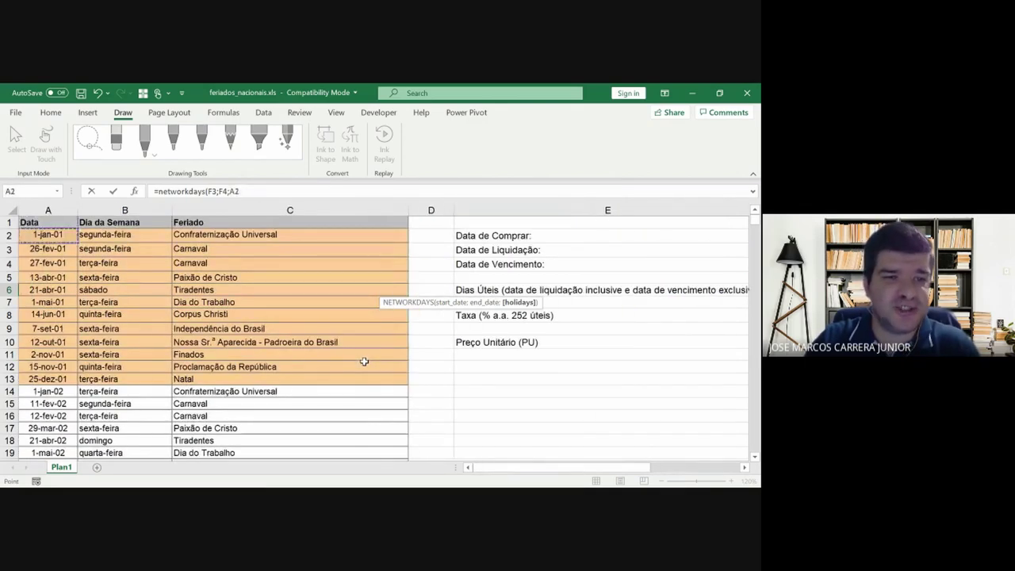
pyautogui.hotkey('ctrl', 'shift', 'Down')
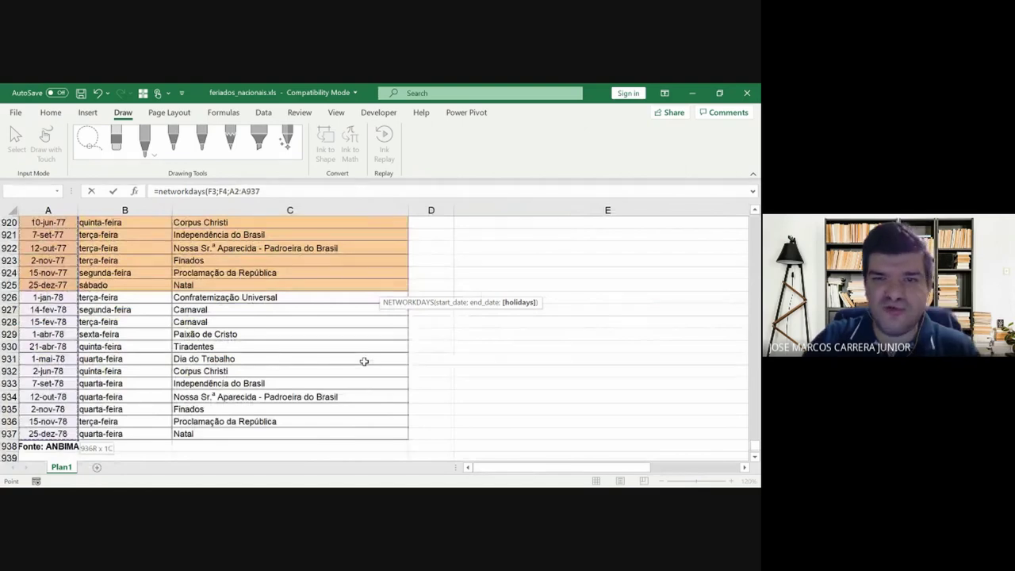
pyautogui.press('Return')
# - Review the date labels, the F4 maturity date and the 1265 result in F6
pyautogui.press('Up')
pyautogui.press('Up')
pyautogui.press('Up')
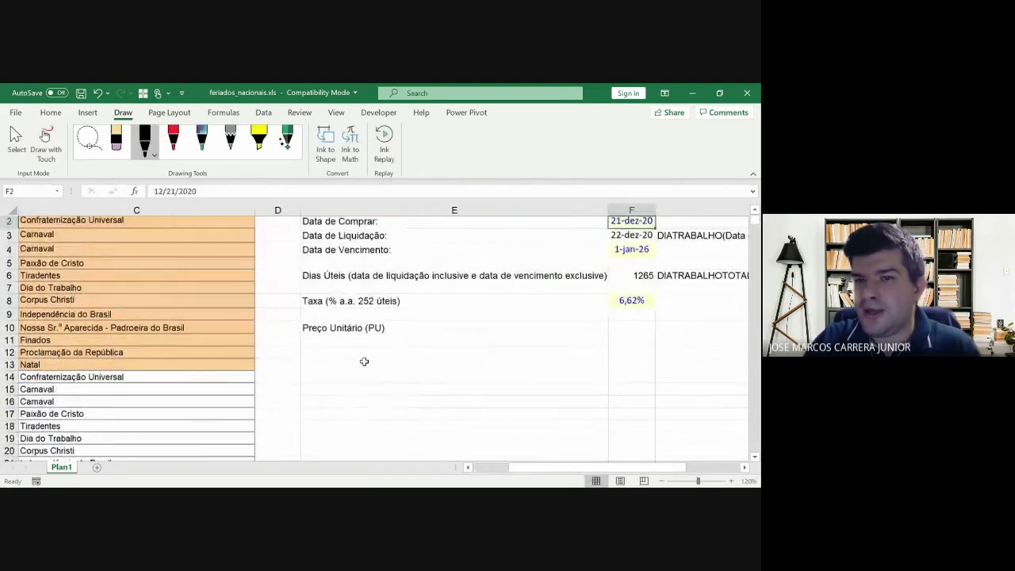
pyautogui.press('Down')
pyautogui.press('Down')
pyautogui.click(51, 111)
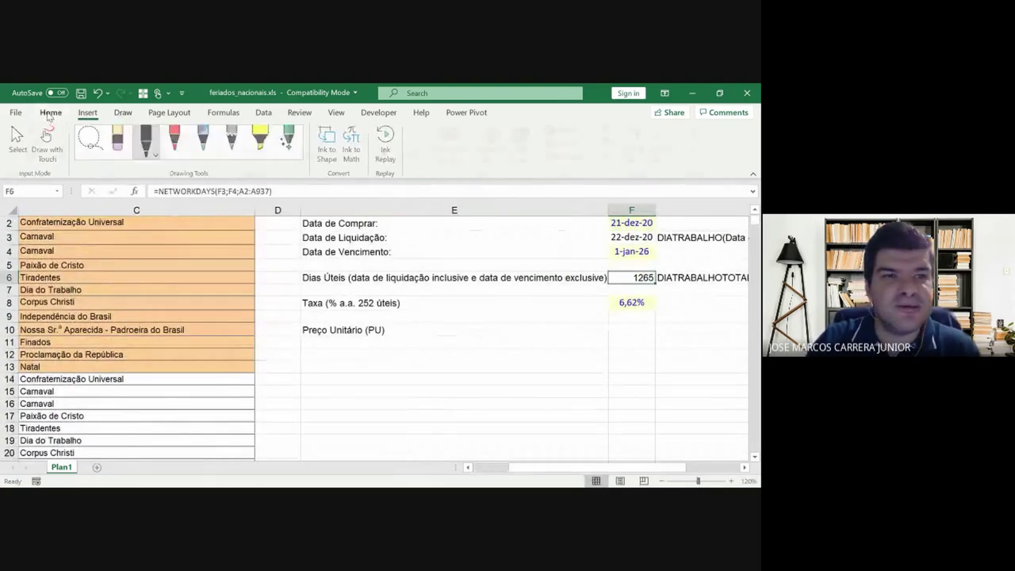
pyautogui.press('Right')
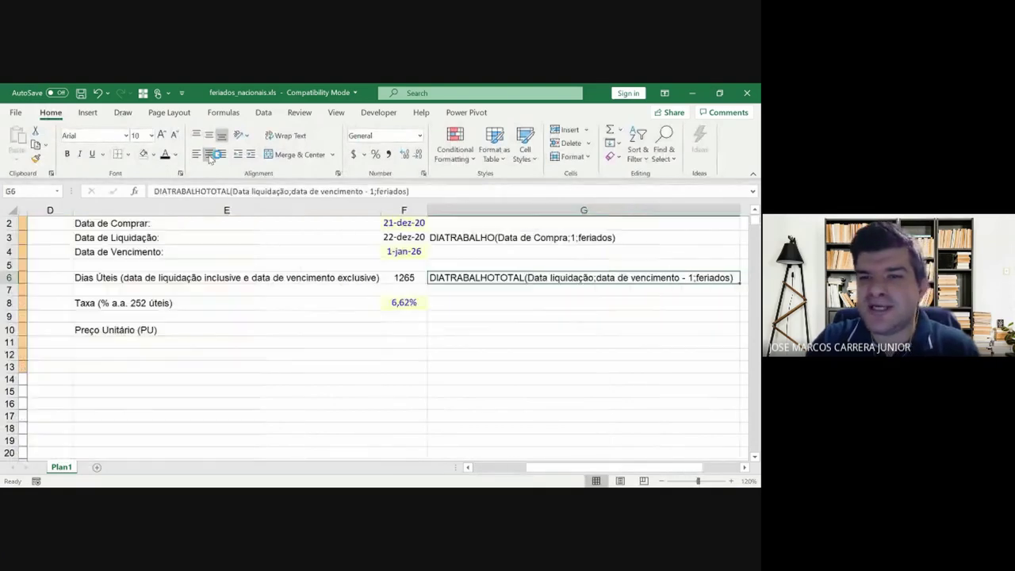
pyautogui.press('Left')
pyautogui.press('Left')
pyautogui.press('Left')
pyautogui.press('Right')
pyautogui.press('Up')
pyautogui.press('Up')
pyautogui.press('Up')
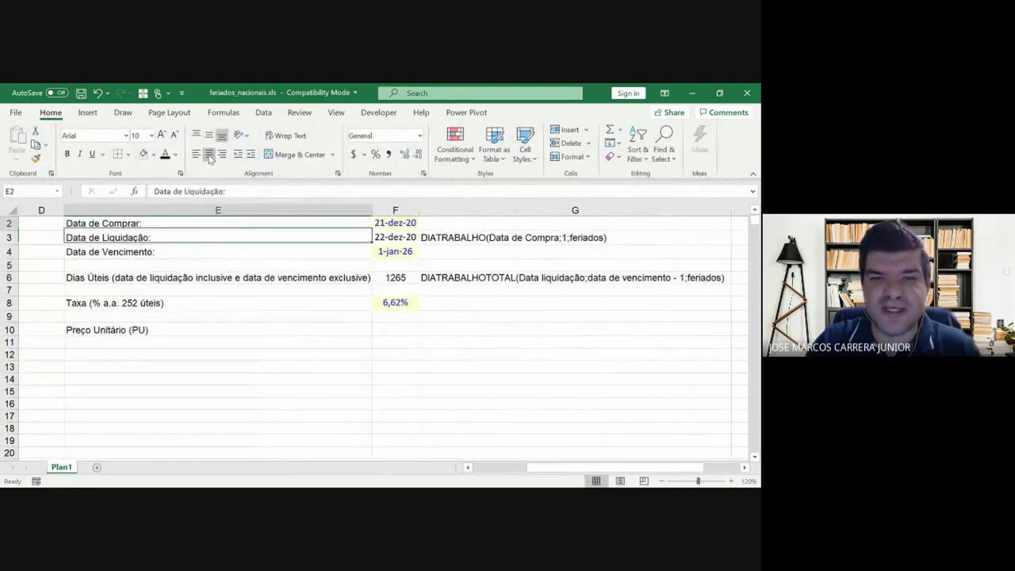
pyautogui.press('Up')
pyautogui.press('Right')
pyautogui.press('Down')
pyautogui.press('Down')
pyautogui.press('Up')
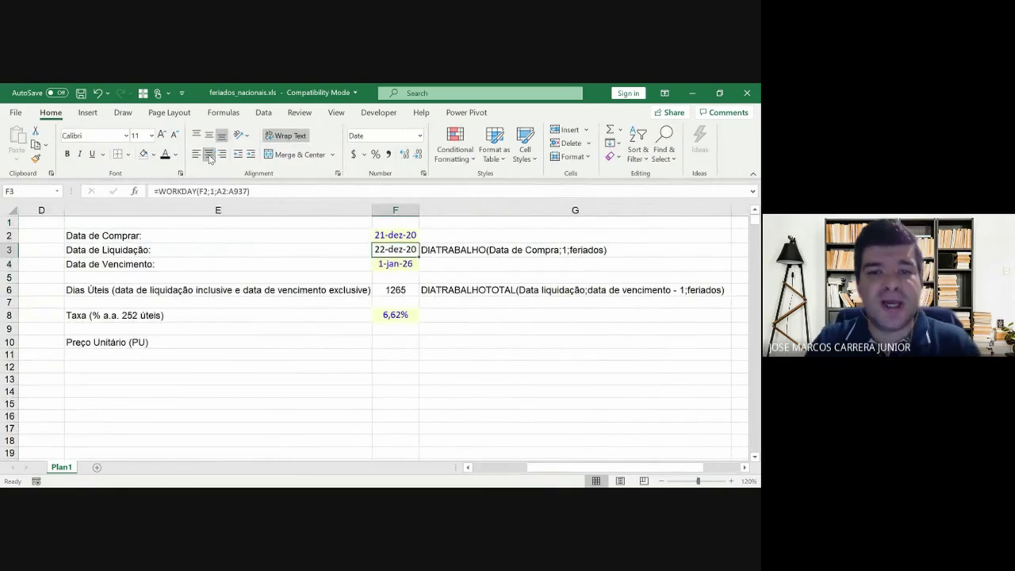
pyautogui.press('Down')
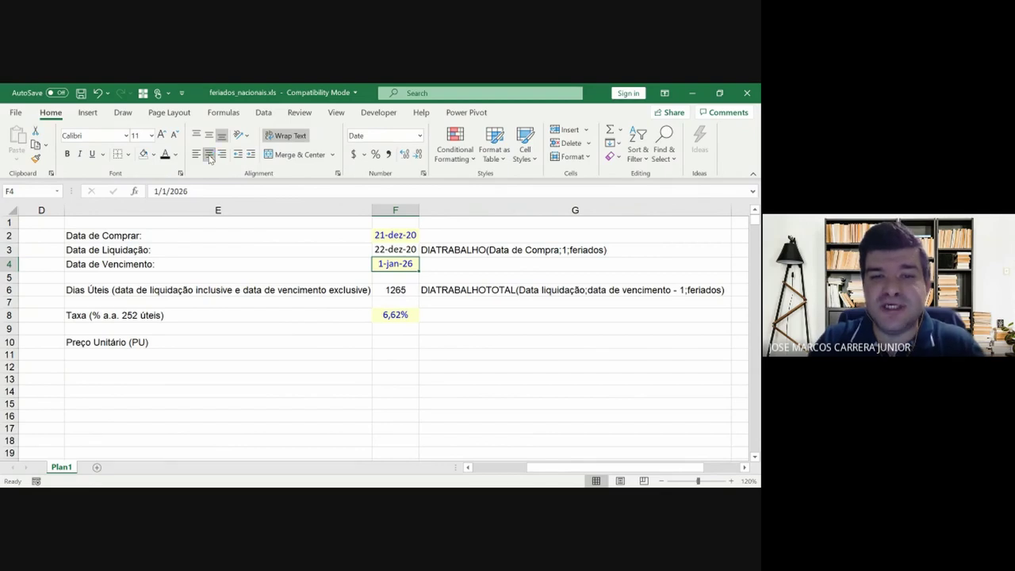
pyautogui.press('Down')
pyautogui.press('Down')
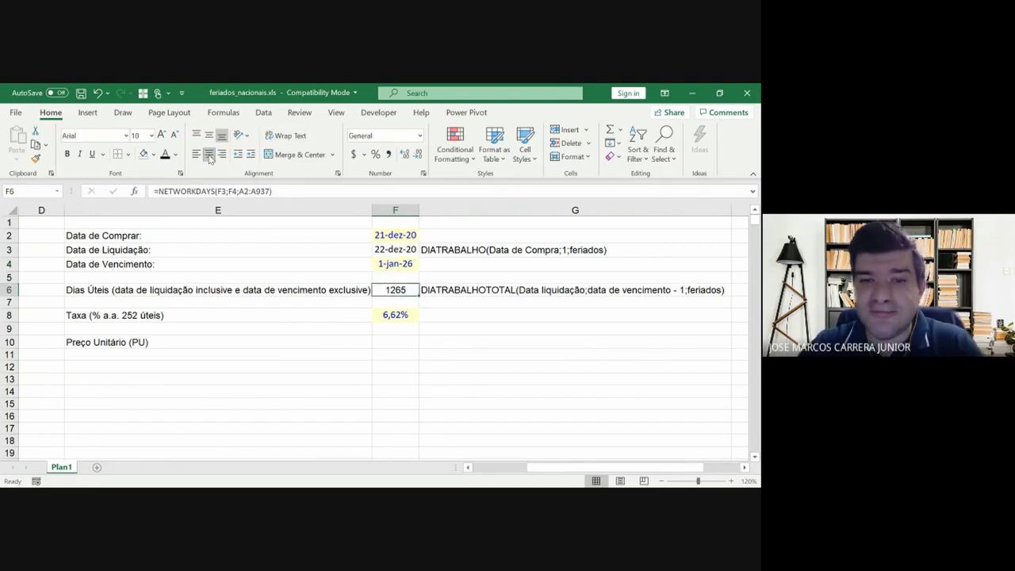
# - Ink a downward PU arrow and a timeline to R$1000 at maturity
pyautogui.moveTo(467, 342); pyautogui.dragTo(462, 393)
pyautogui.moveTo(462, 381); pyautogui.dragTo(462, 387)
pyautogui.moveTo(468, 382); pyautogui.dragTo(474, 392)
pyautogui.moveTo(467, 343)
pyautogui.mouseDown()
pyautogui.moveTo(572, 339)
pyautogui.moveTo(563, 317)
pyautogui.moveTo(572, 309)
pyautogui.moveTo(607, 317)
pyautogui.mouseUp()
pyautogui.moveTo(614, 308); pyautogui.dragTo(631, 309)
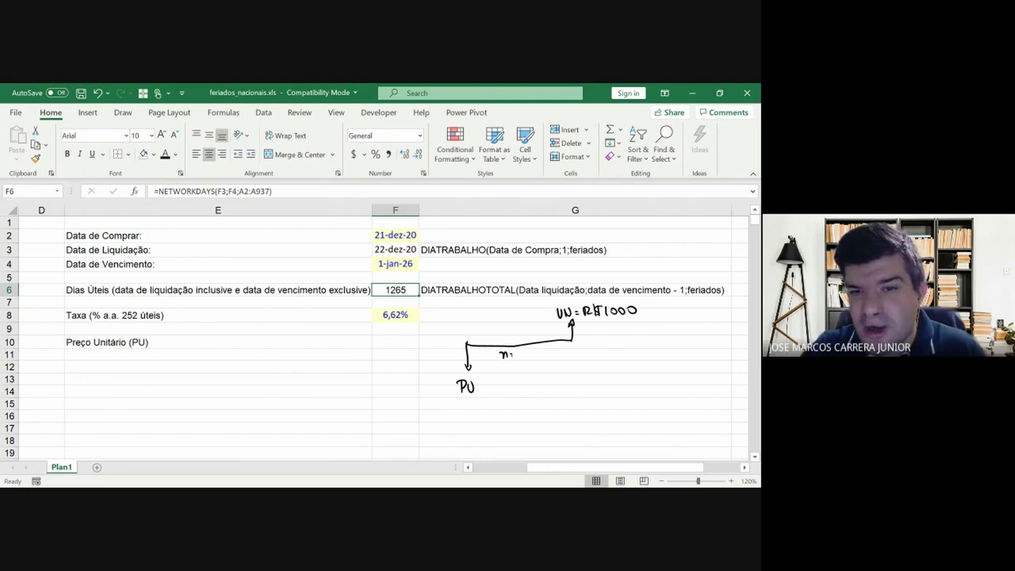
# - Label the sketch n = 1.265/252 and i = 6.62% a.a., and underline PU
pyautogui.moveTo(531, 350)
pyautogui.mouseDown()
pyautogui.moveTo(549, 356)
pyautogui.moveTo(548, 367)
pyautogui.moveTo(523, 389)
pyautogui.moveTo(570, 385)
pyautogui.mouseUp()
pyautogui.moveTo(564, 389); pyautogui.dragTo(589, 389)
pyautogui.moveTo(595, 379)
pyautogui.mouseDown()
pyautogui.moveTo(593, 390)
pyautogui.moveTo(606, 390)
pyautogui.moveTo(599, 372)
pyautogui.mouseUp()
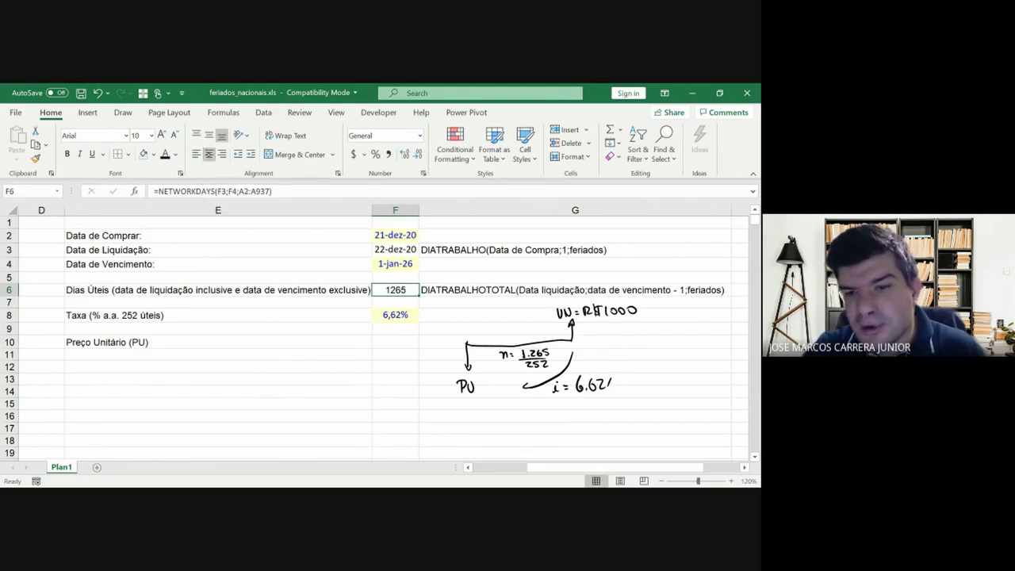
pyautogui.moveTo(624, 381); pyautogui.dragTo(637, 388)
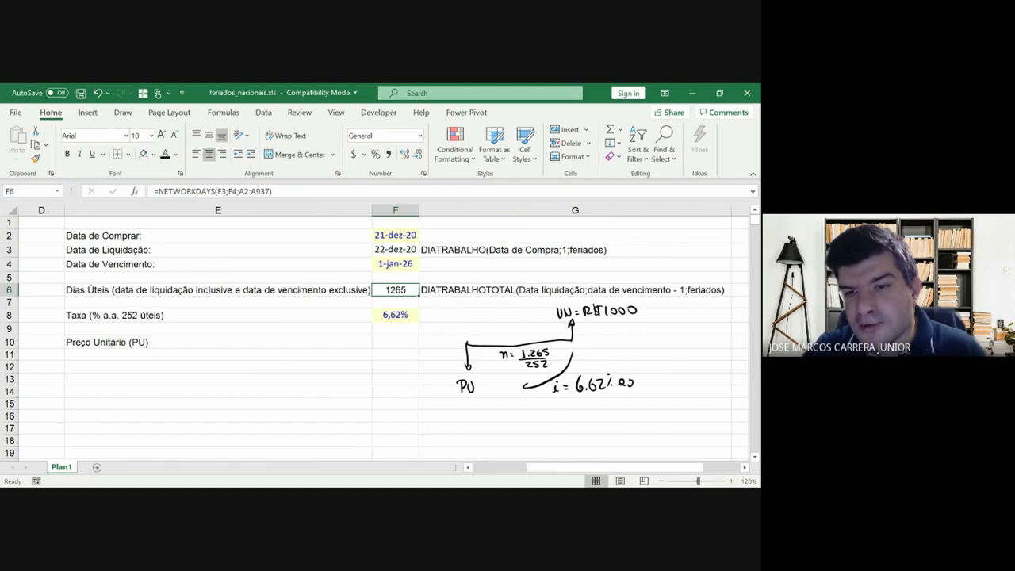
pyautogui.click(641, 388)
pyautogui.moveTo(458, 397); pyautogui.dragTo(481, 396)
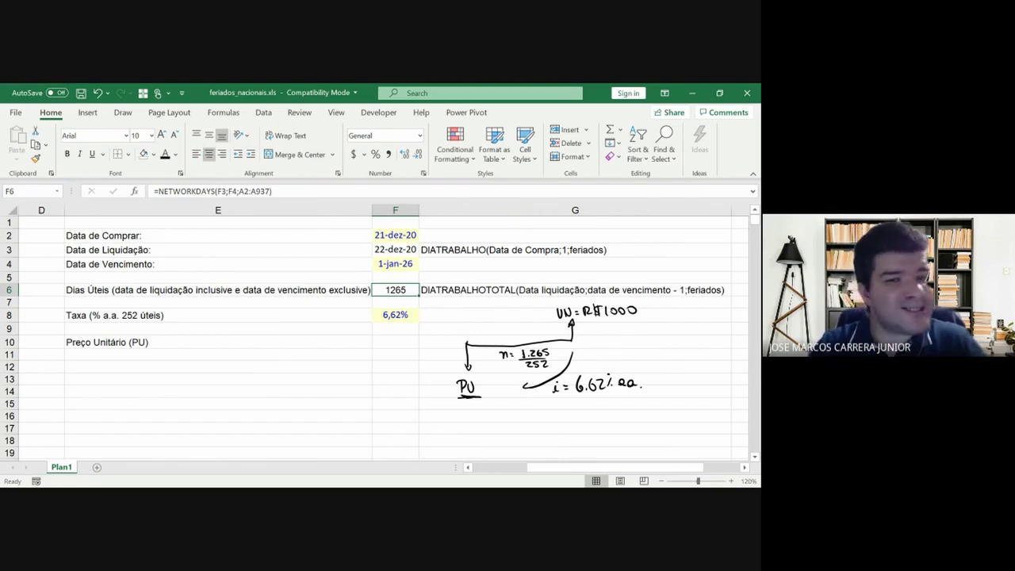
pyautogui.click(395, 327)
pyautogui.click(395, 342)
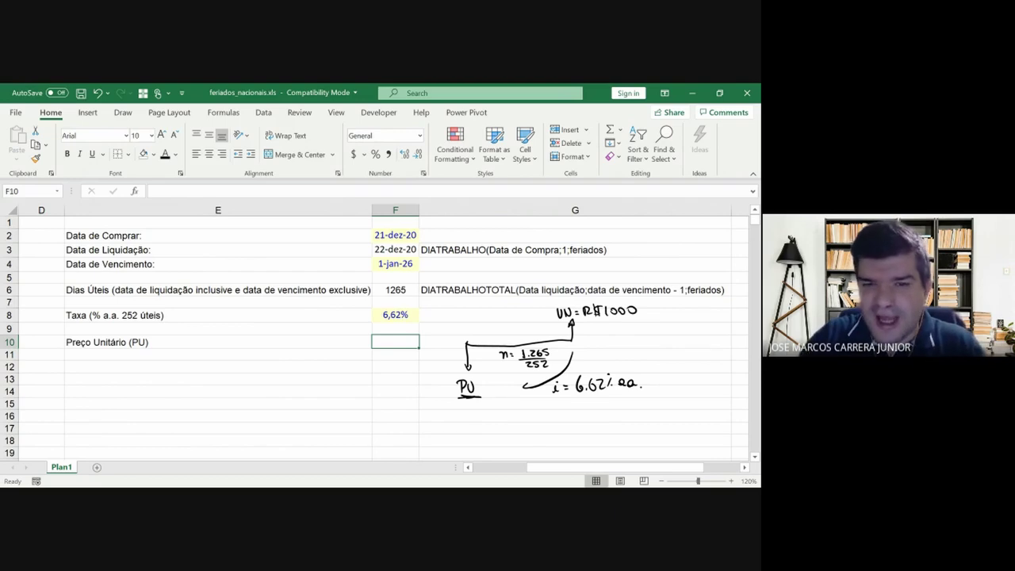
# - Enter =1000/(1+F8)^(F6/252) in F10 and show the price with two decimal places
pyautogui.write('=')
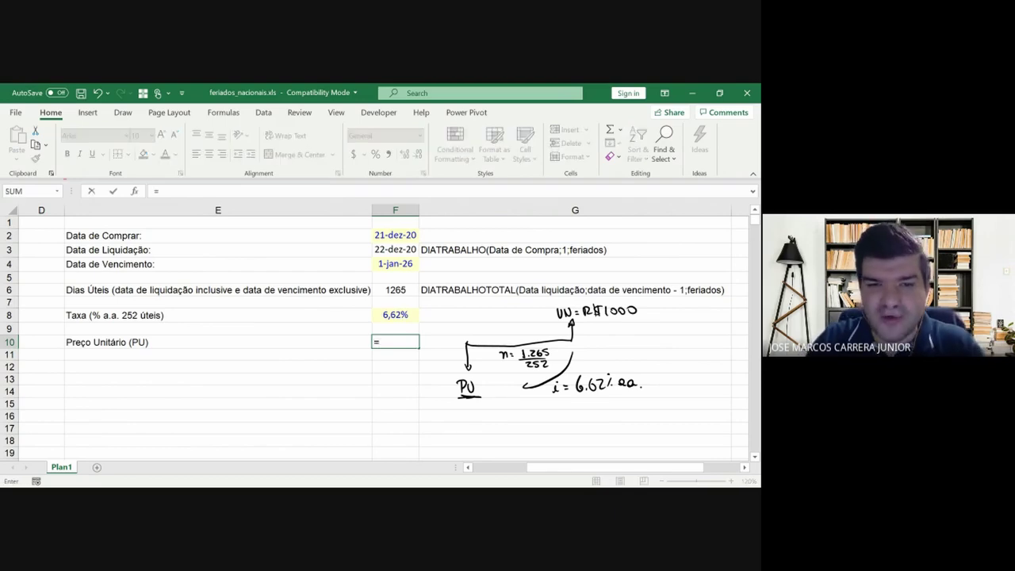
pyautogui.write('100')
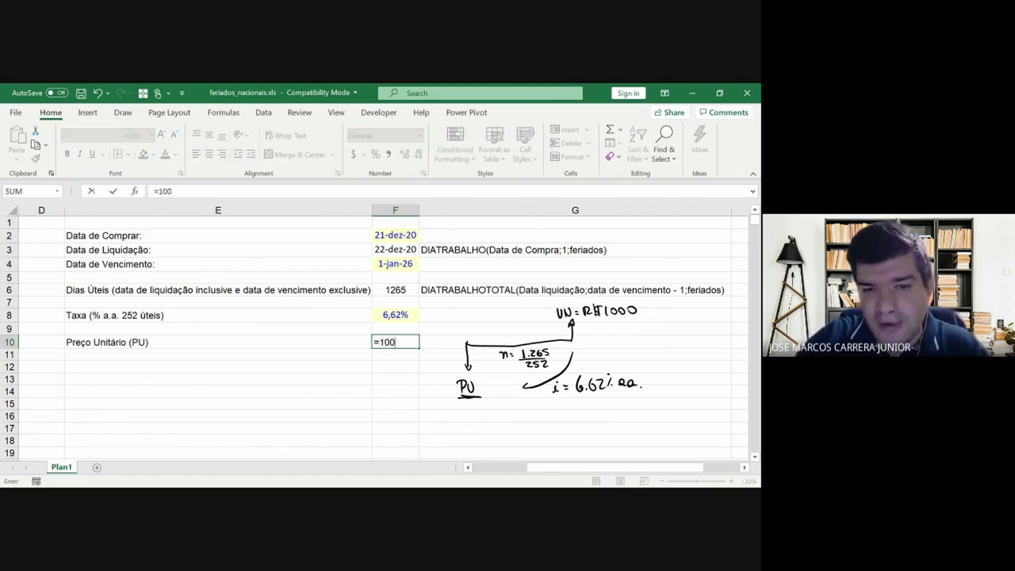
pyautogui.write('0/')
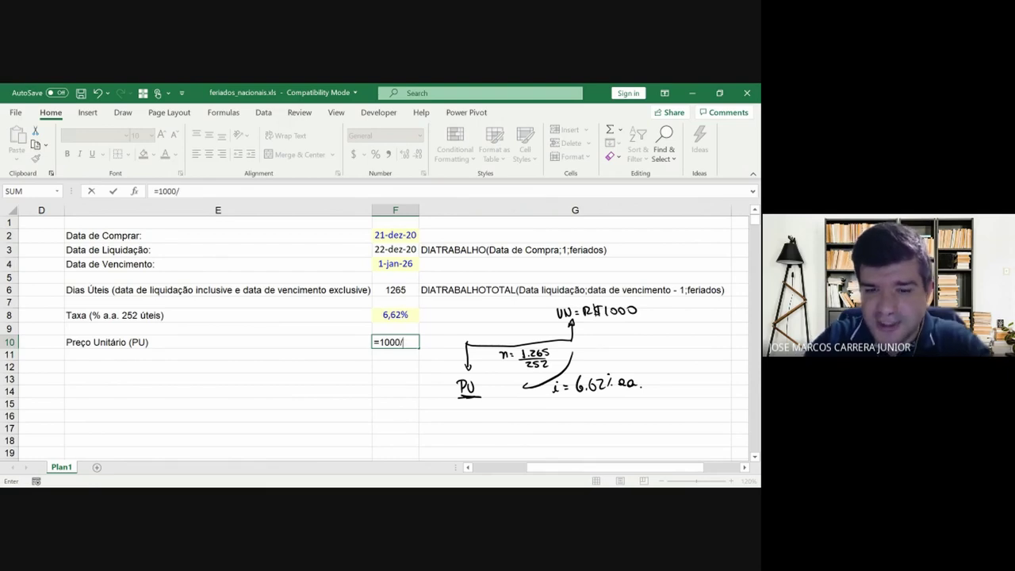
pyautogui.write('(1+')
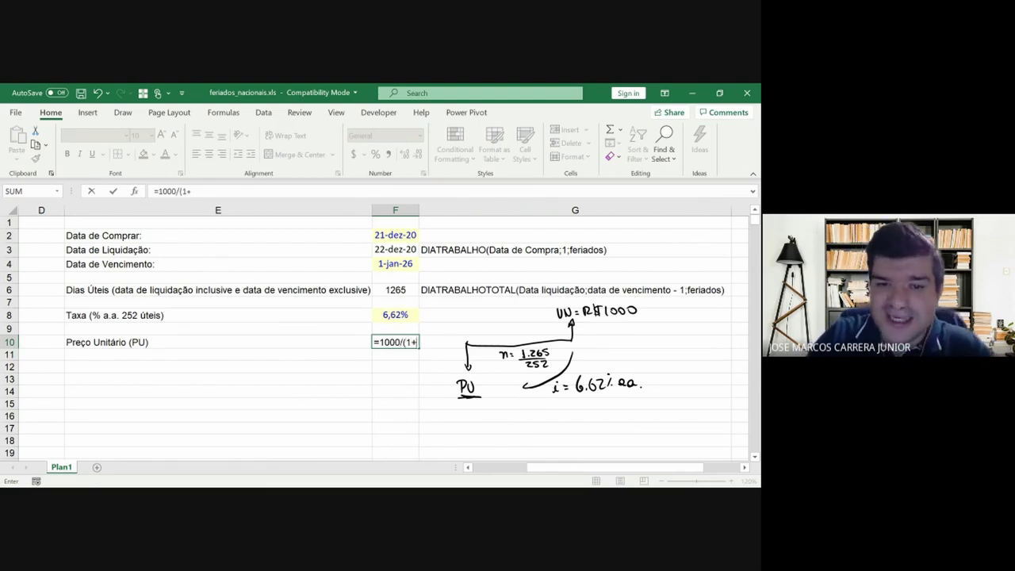
pyautogui.press('Up')
pyautogui.press('Up')
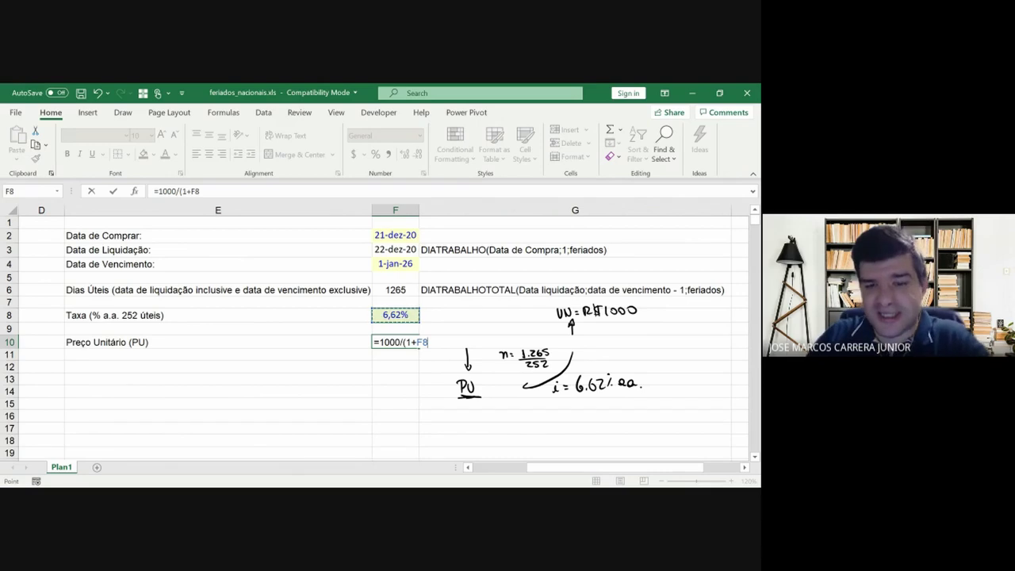
pyautogui.write(')')
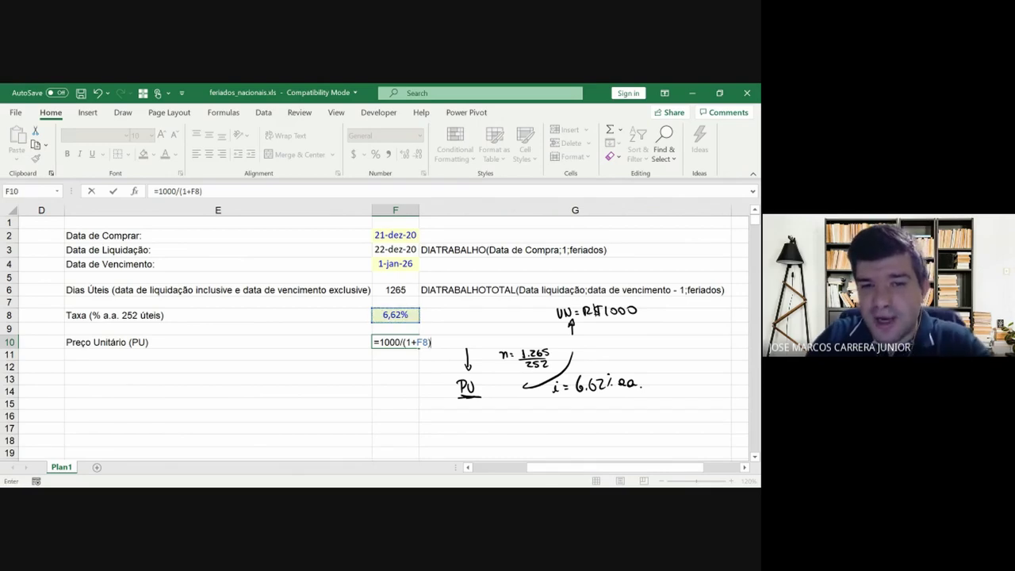
pyautogui.write('^(')
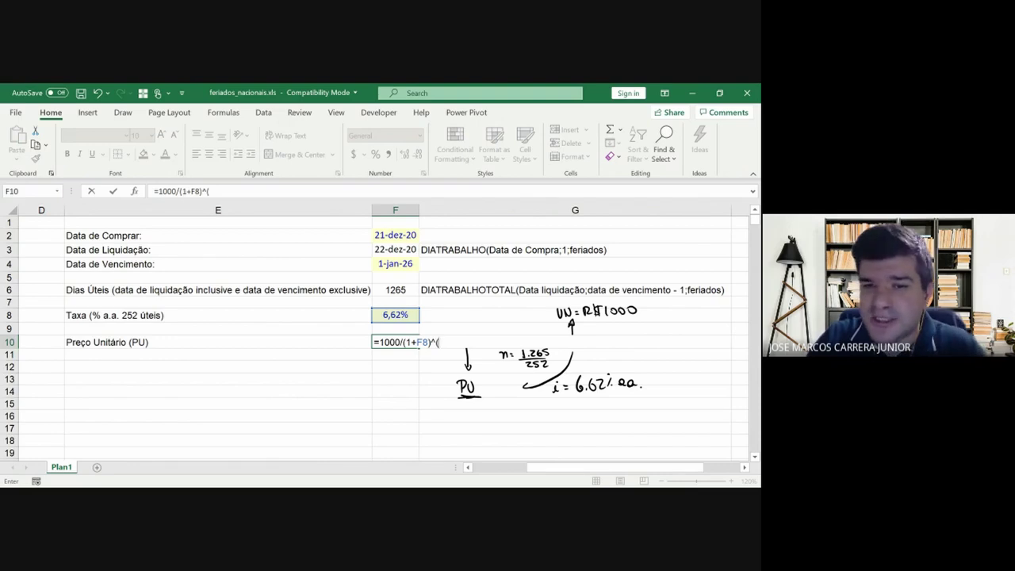
pyautogui.press('Up')
pyautogui.press('Up')
pyautogui.press('Up')
pyautogui.press('Up')
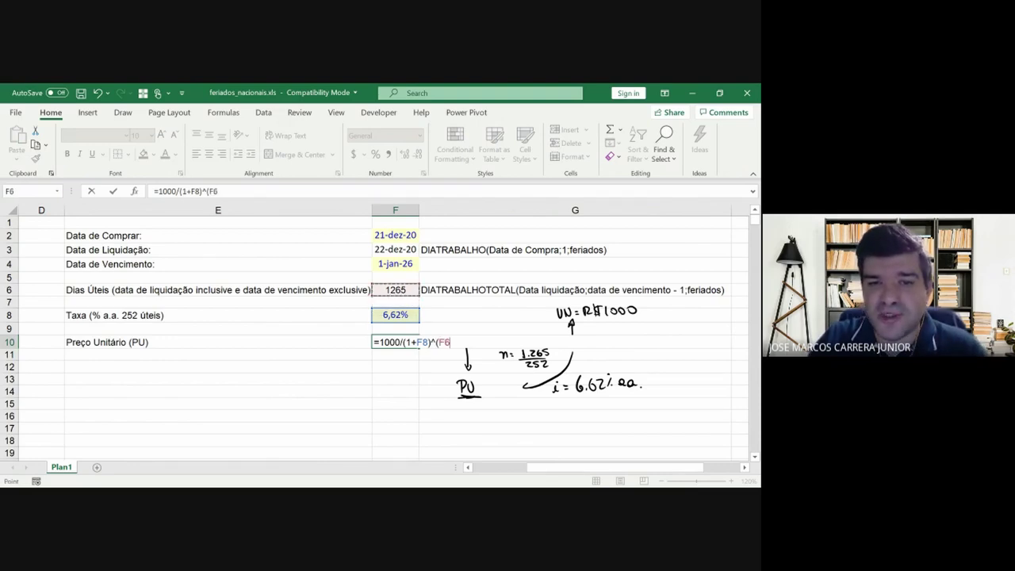
pyautogui.write('/252')
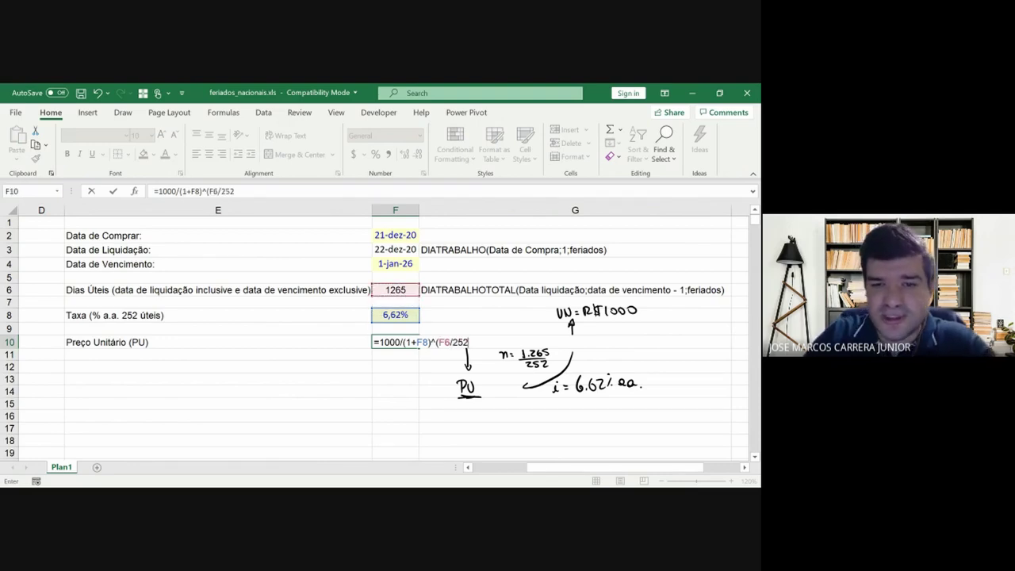
pyautogui.write(')')
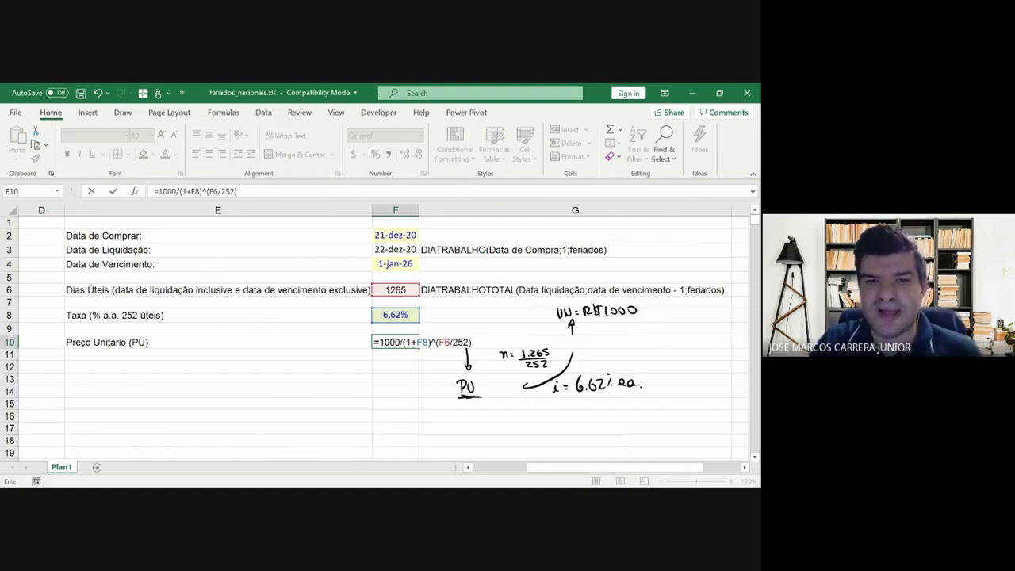
pyautogui.press('Return')
pyautogui.click(395, 342)
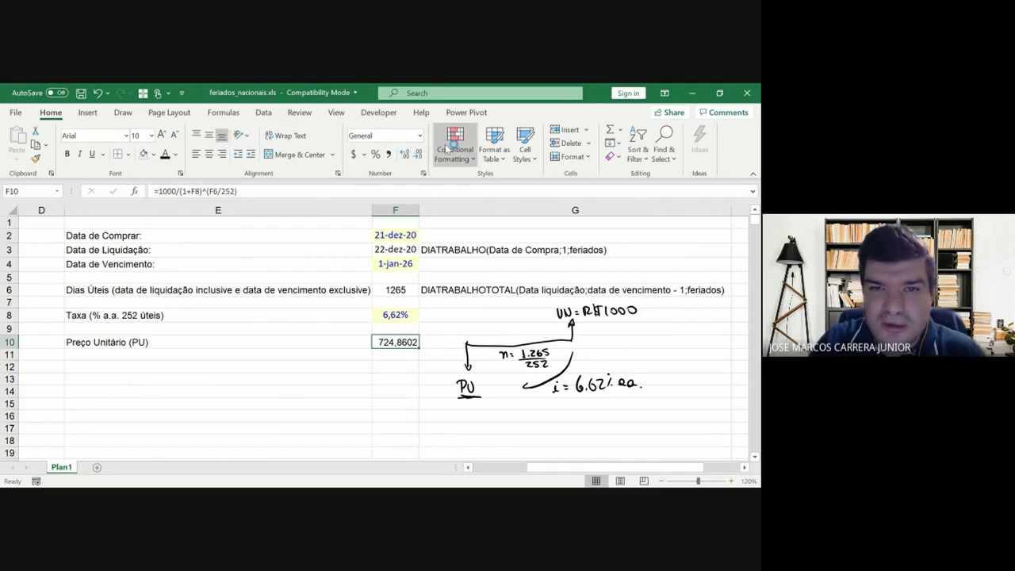
pyautogui.click(417, 154)
pyautogui.click(417, 154)
pyautogui.click(418, 155)
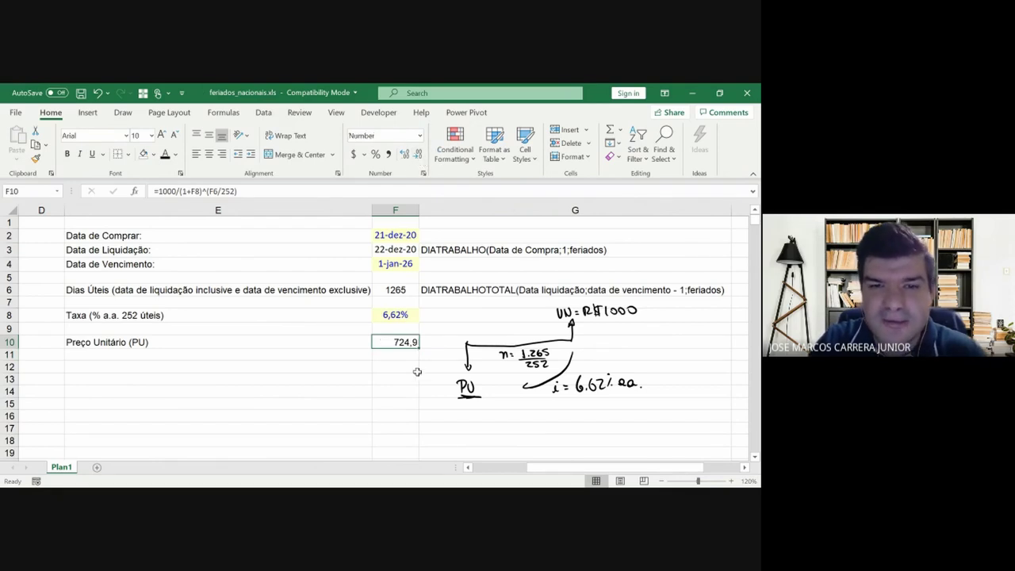
pyautogui.click(404, 156)
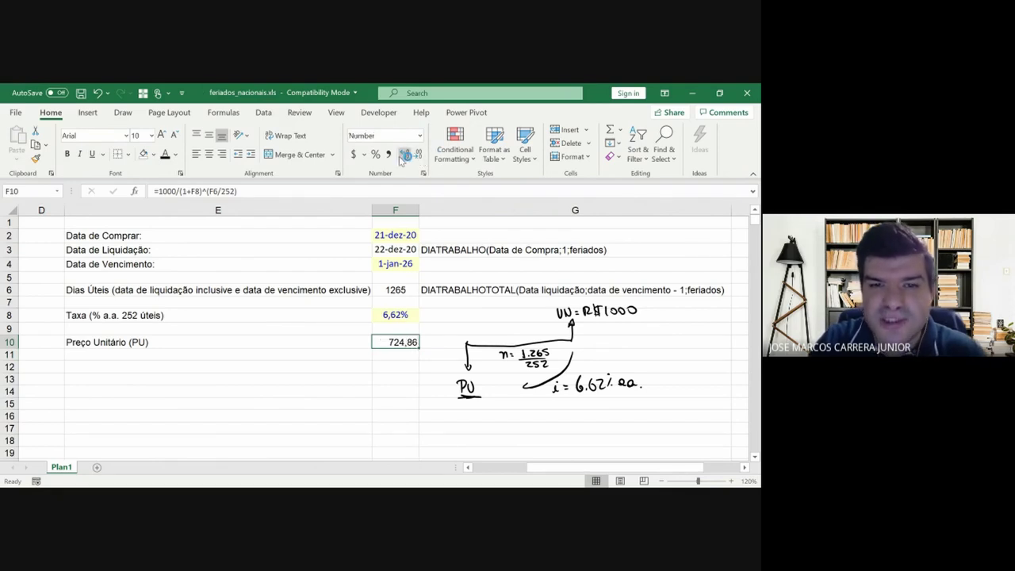
# - Make the PU row E10:F10 bold with grey fill, a thick outline and left-aligned label
pyautogui.keyDown('ctrl'); pyautogui.click(118, 341); pyautogui.keyUp('ctrl')
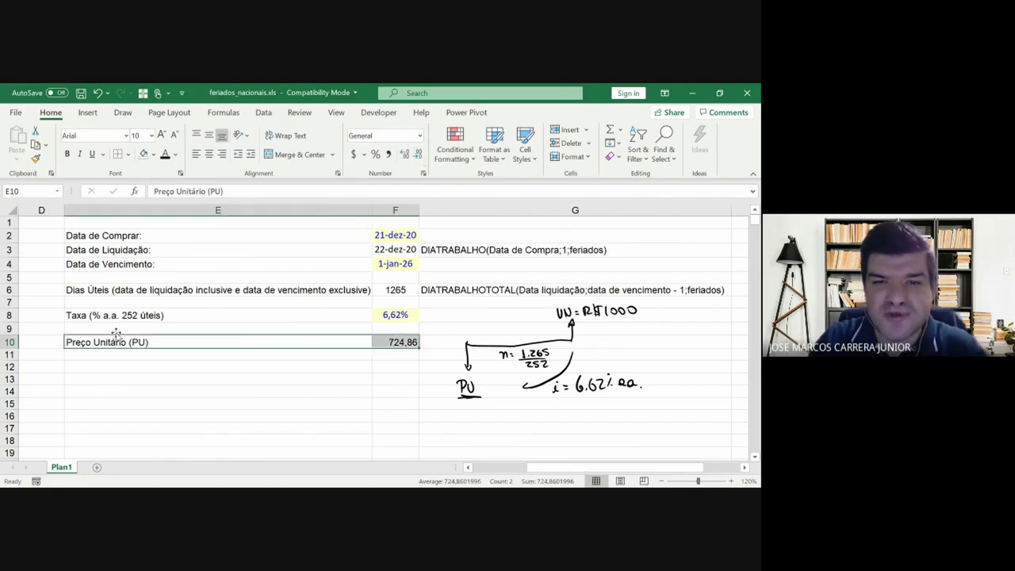
pyautogui.click(67, 154)
pyautogui.click(209, 155)
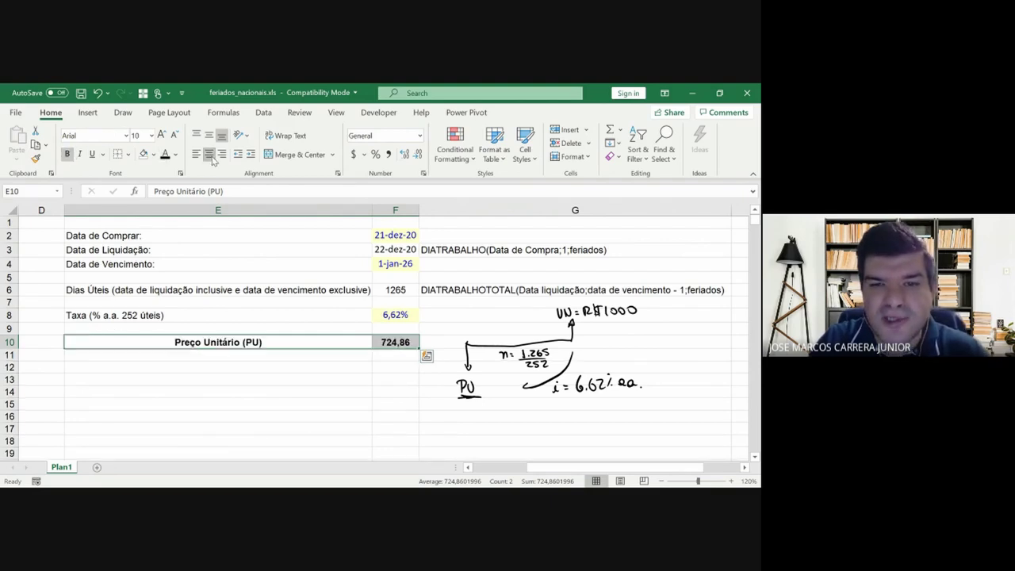
pyautogui.click(153, 153)
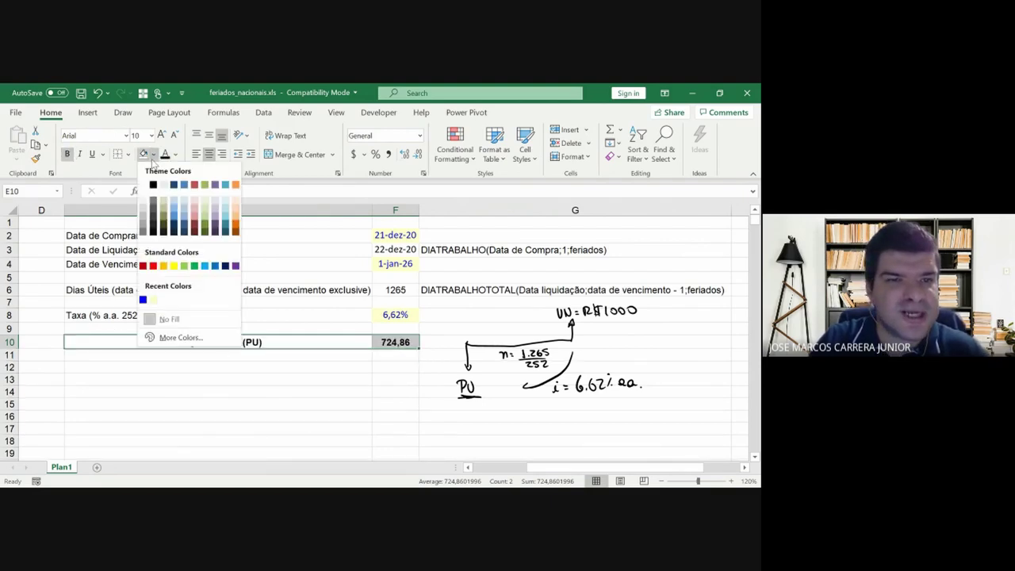
pyautogui.click(143, 214)
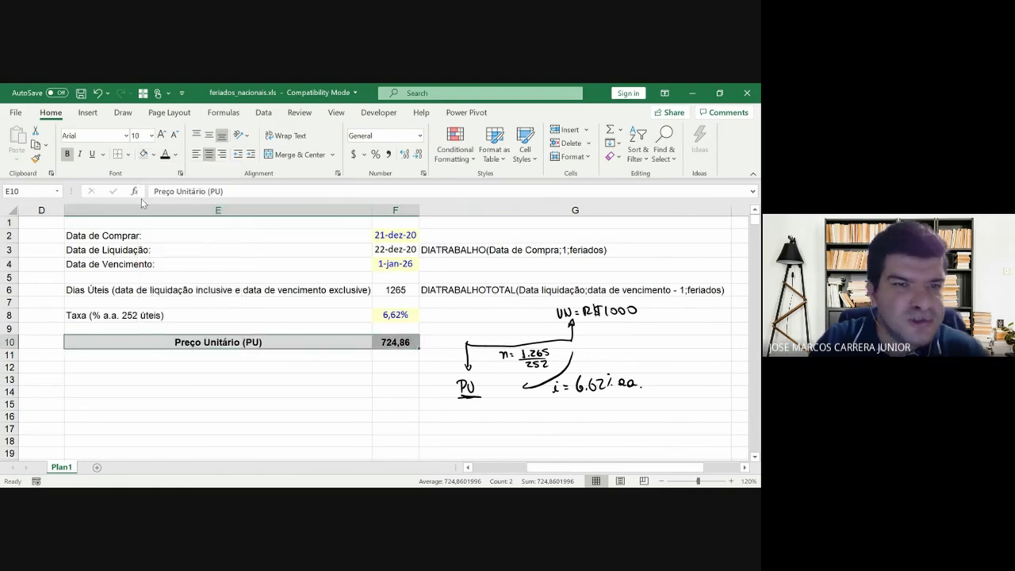
pyautogui.click(127, 154)
pyautogui.click(169, 313)
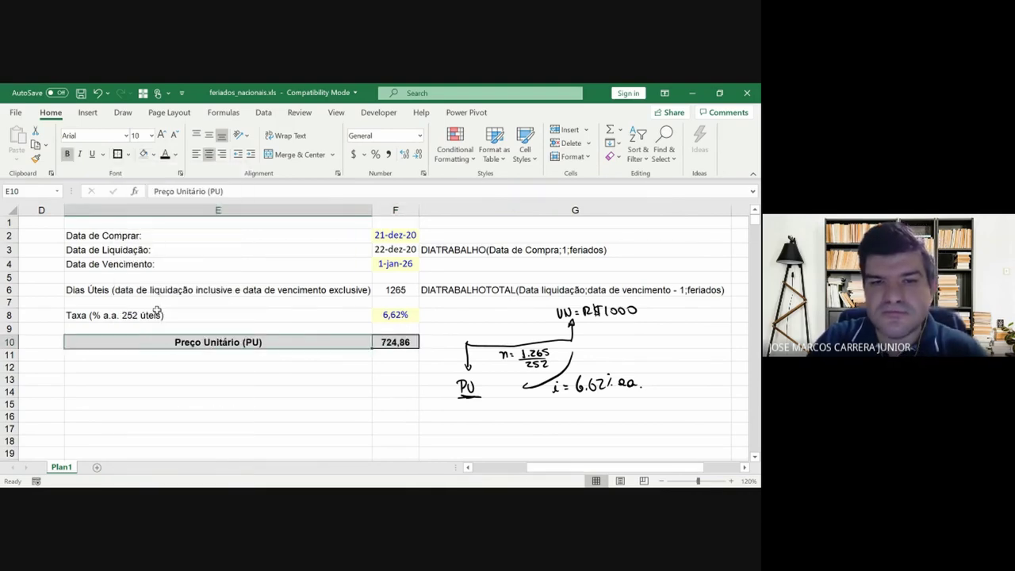
pyautogui.click(197, 156)
# - Give F10 the custom currency format "R$"#.##0,00 so it reads R$ 724,86
pyautogui.press('Right')
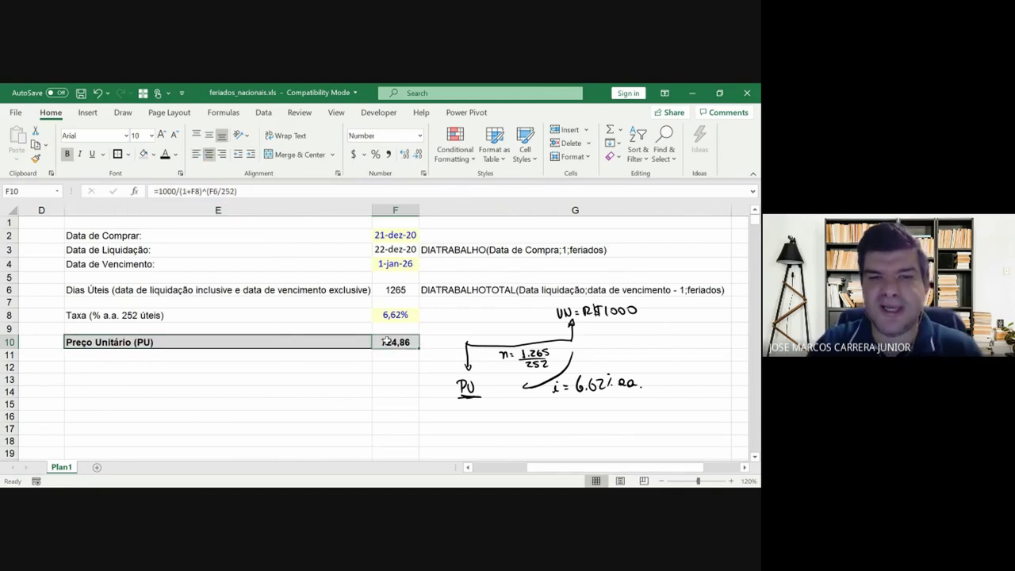
pyautogui.rightClick(388, 342)
pyautogui.click(431, 424)
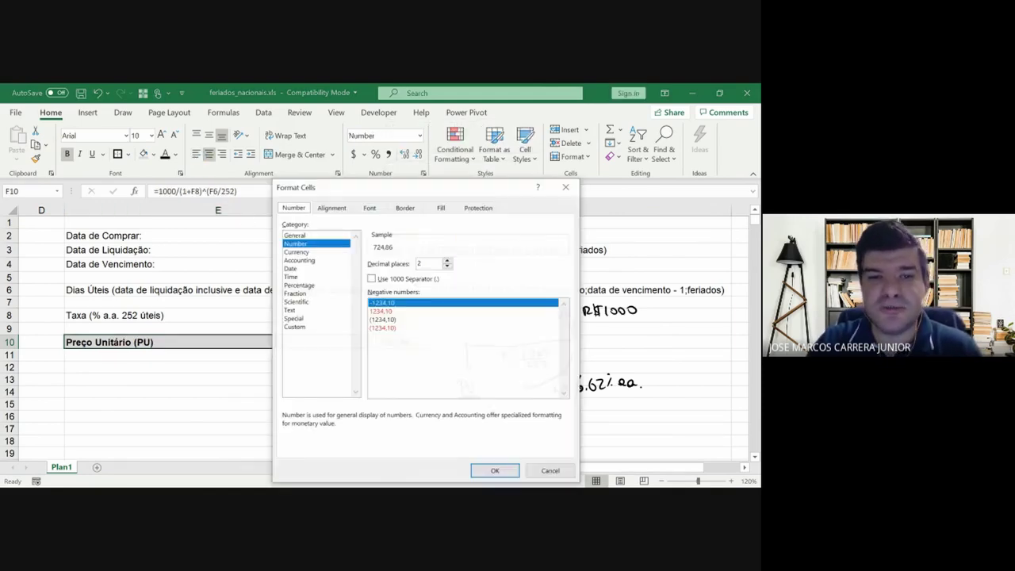
pyautogui.click(383, 319)
pyautogui.click(372, 279)
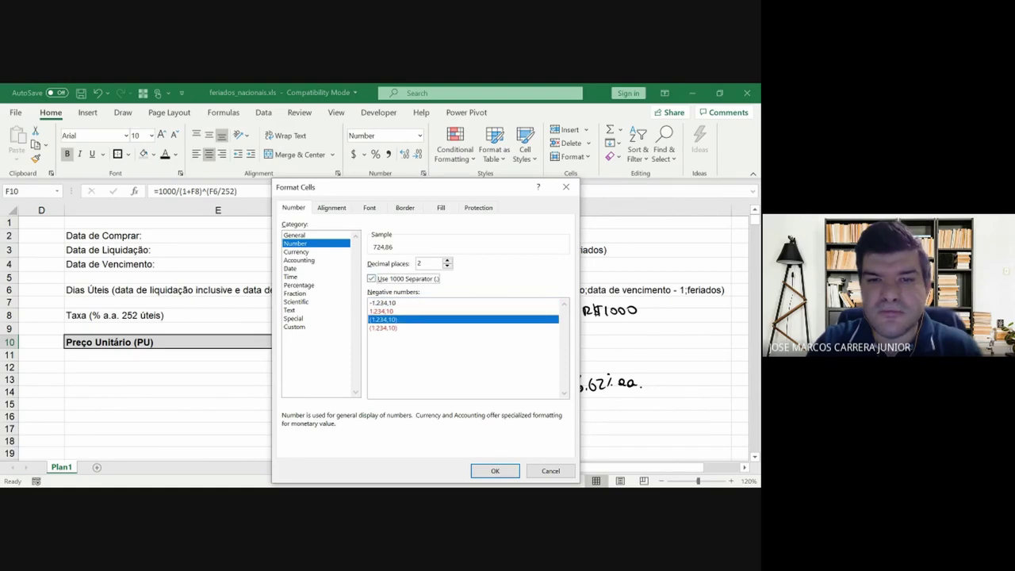
pyautogui.click(294, 326)
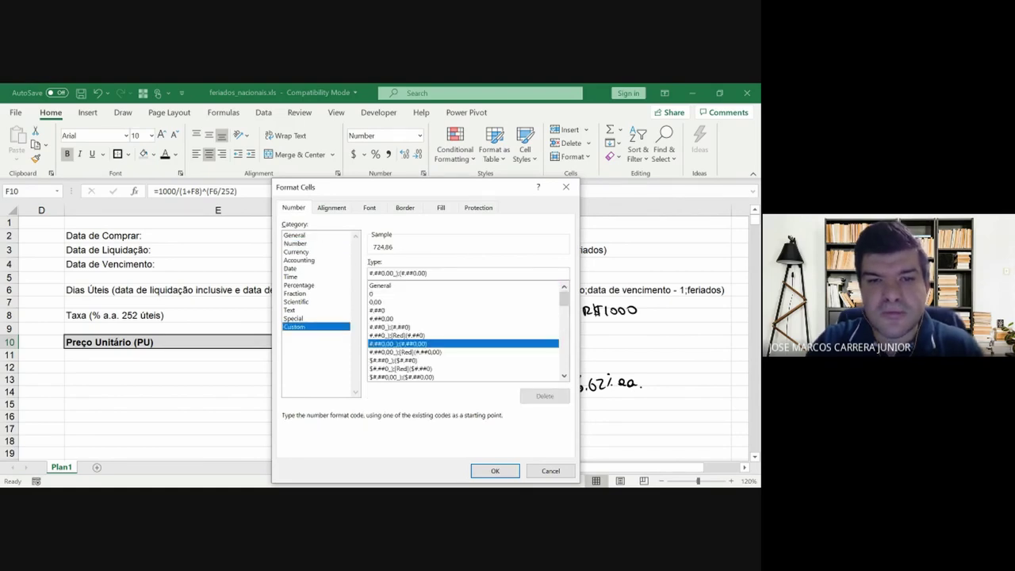
pyautogui.write('"R$')
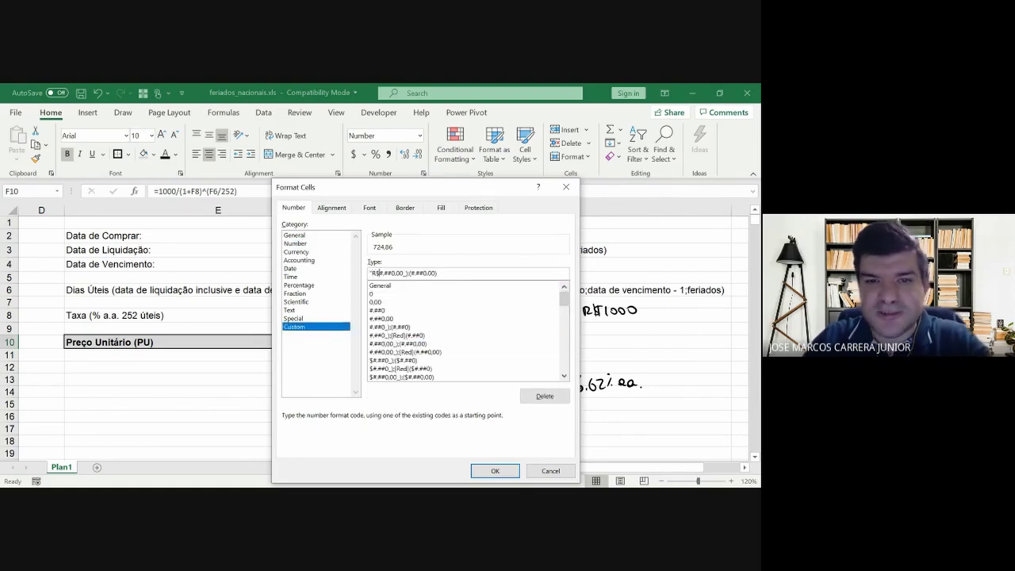
pyautogui.write('"')
pyautogui.press('Return')
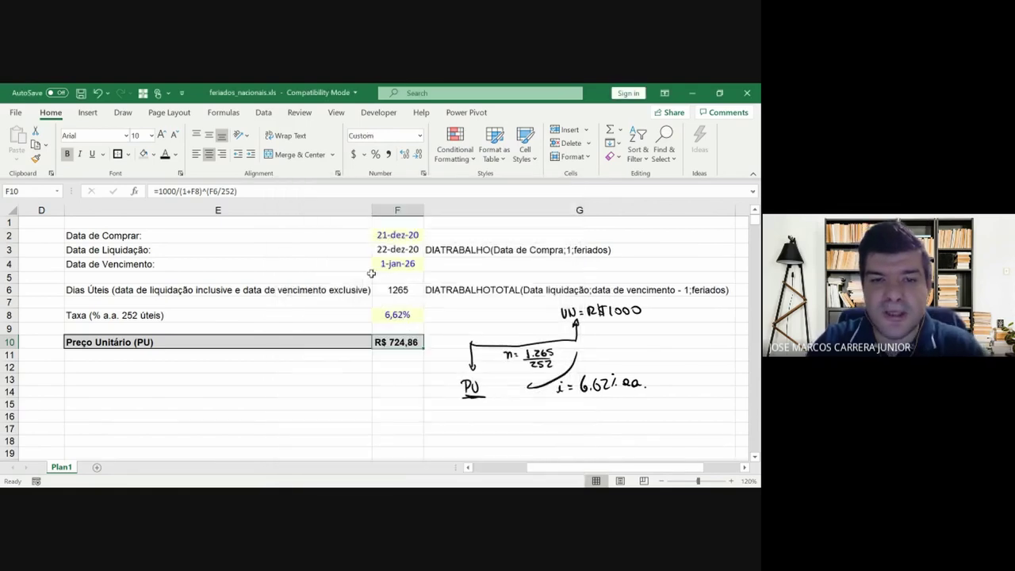
pyautogui.press('Down')
pyautogui.press('Up')
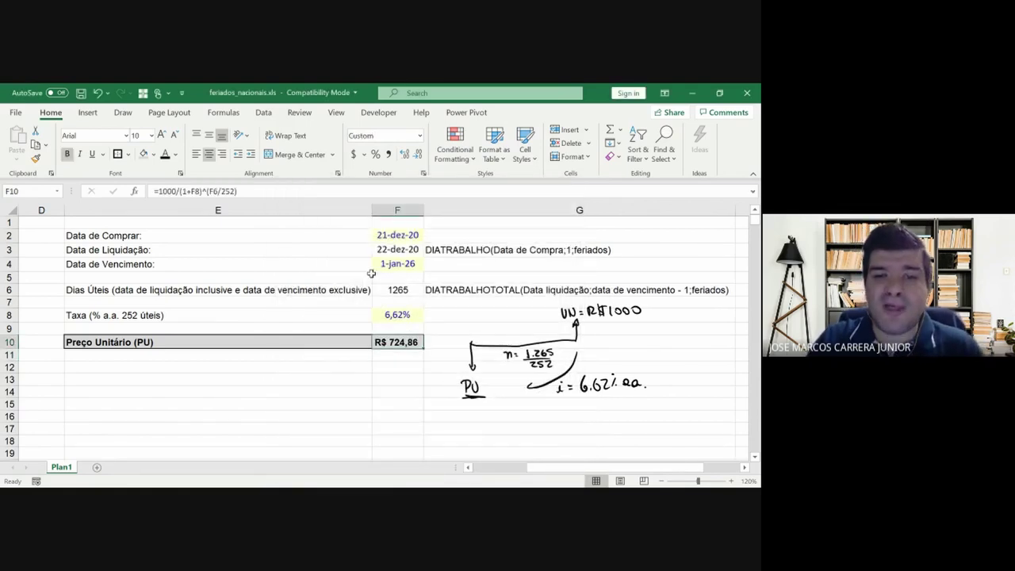
pyautogui.press('Down')
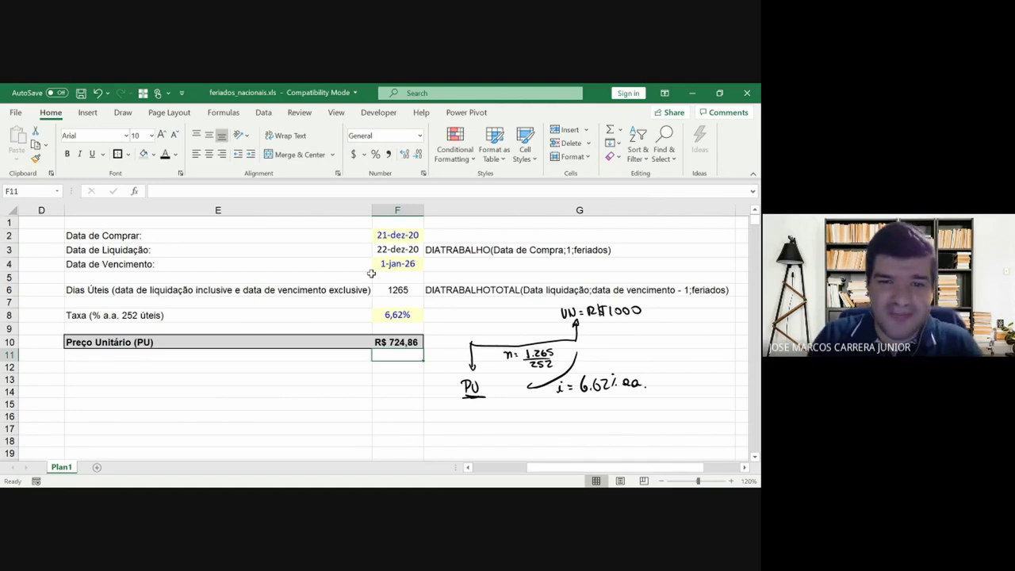
# - Enter =-PV(F8;F6/252;0;1000) in F11 to price the bond with the PV function
pyautogui.write('=')
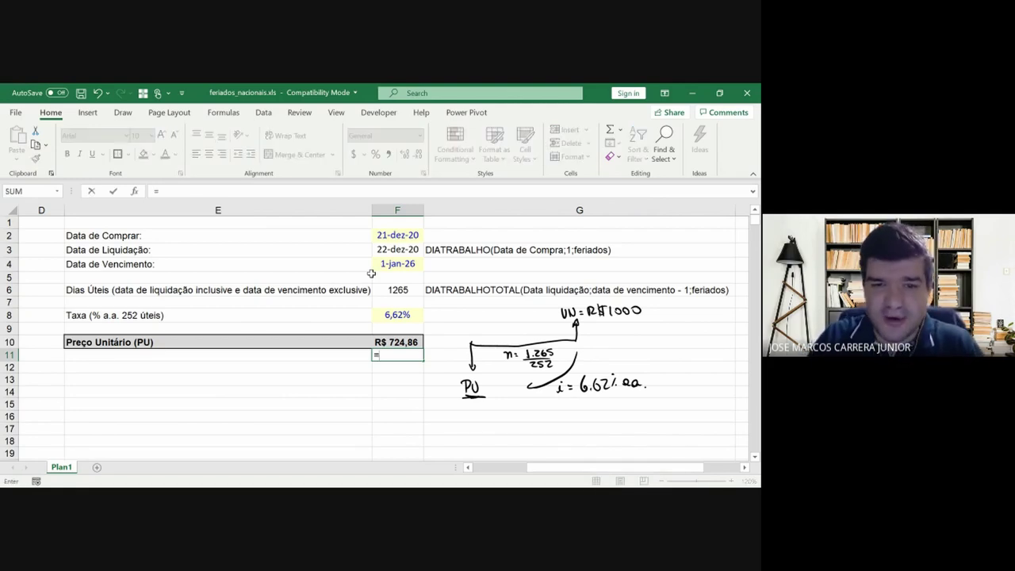
pyautogui.write('-')
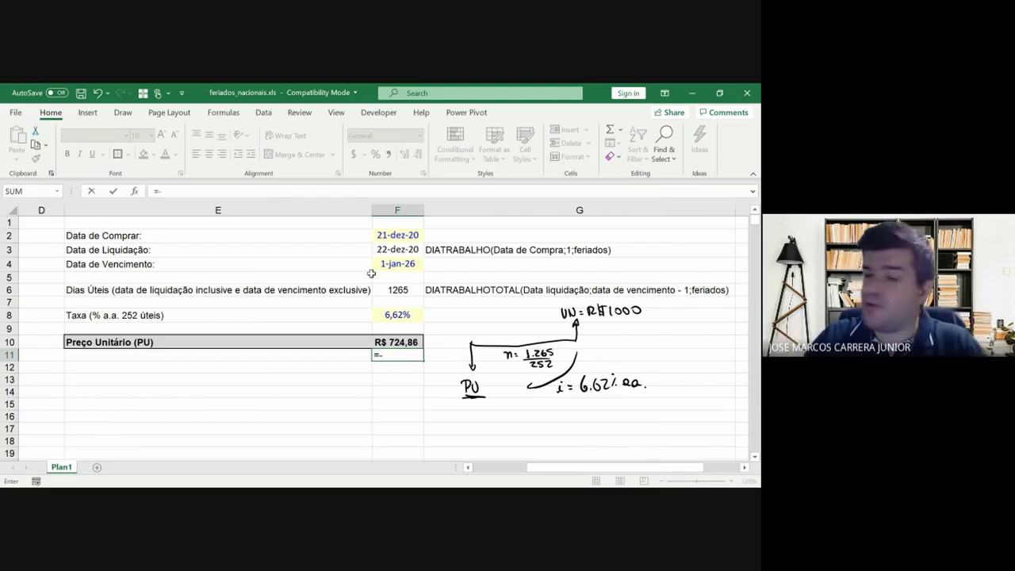
pyautogui.write('pv')
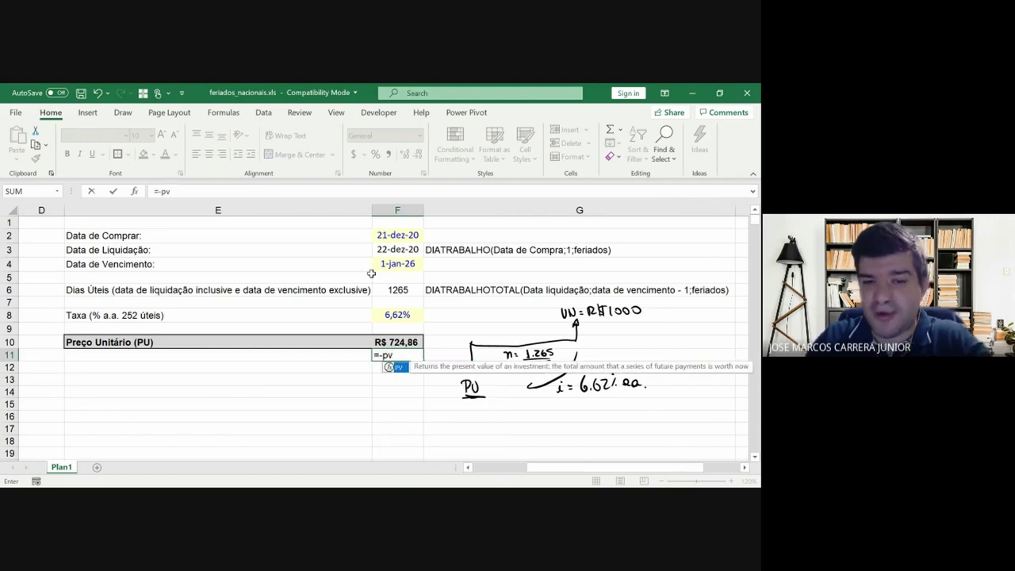
pyautogui.write('(')
pyautogui.press('Up')
pyautogui.press('Up')
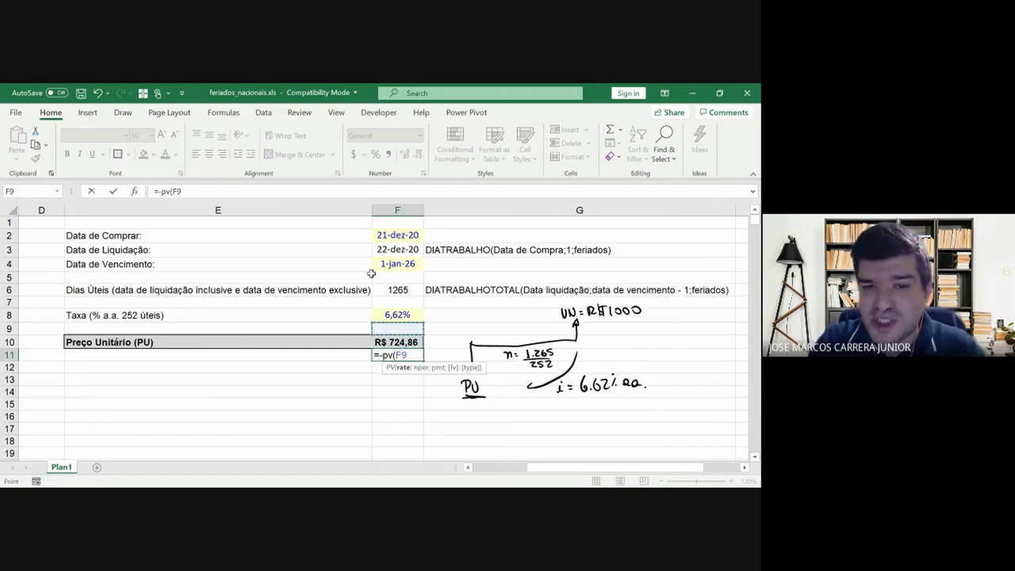
pyautogui.press('Up')
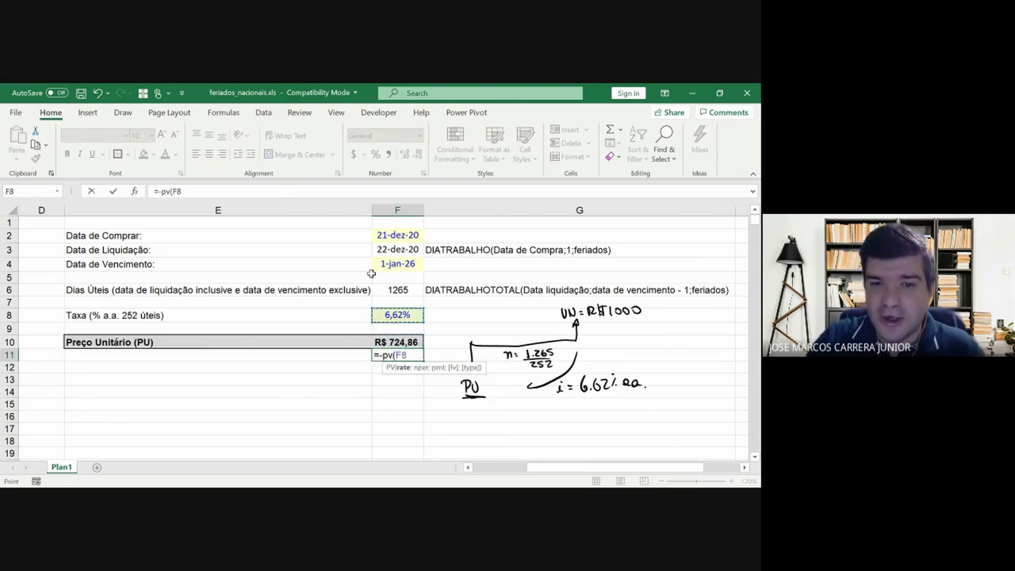
pyautogui.write(';')
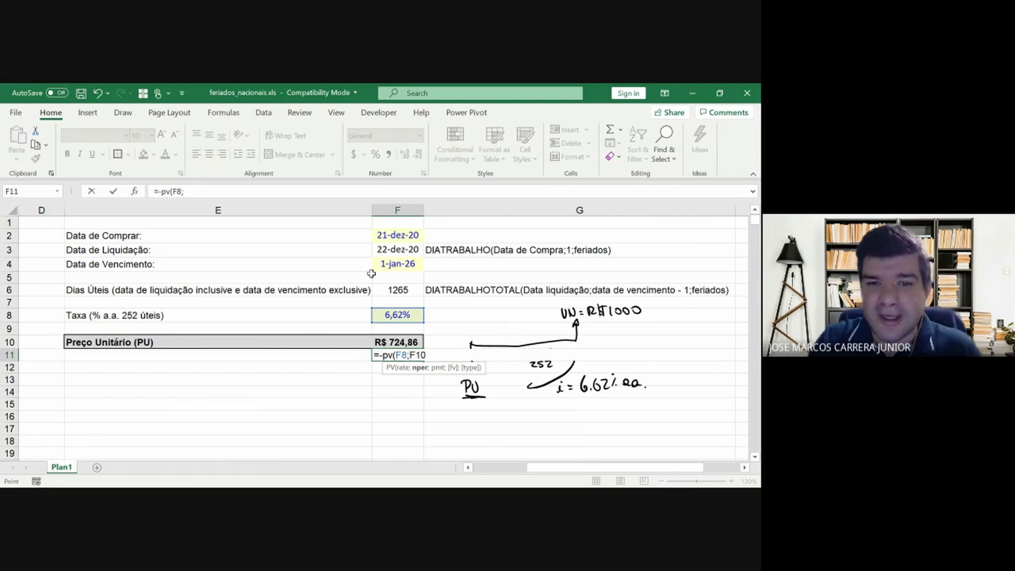
pyautogui.press('Up')
pyautogui.press('Up')
pyautogui.press('Up')
pyautogui.press('Up')
pyautogui.press('Up')
pyautogui.write('/')
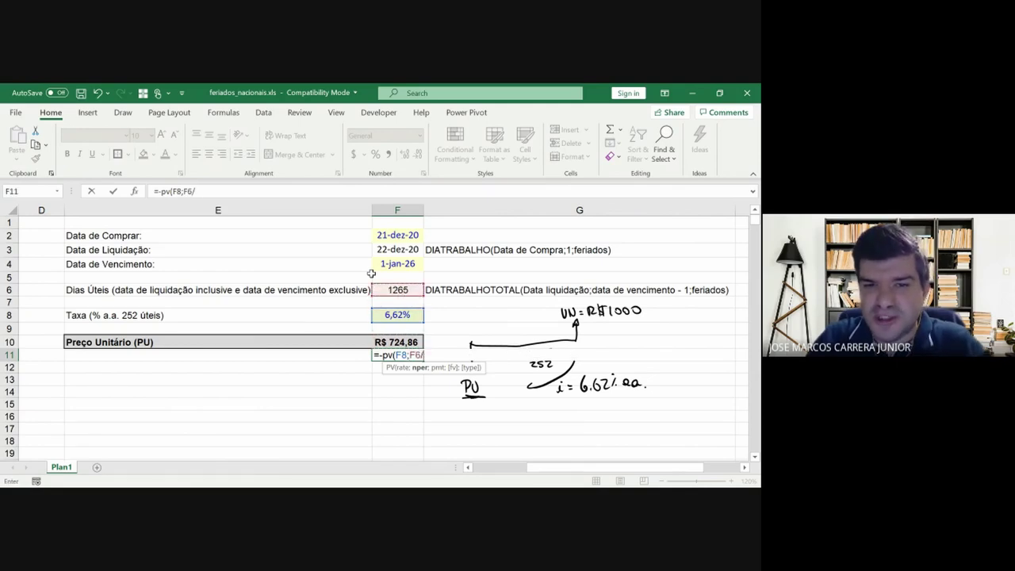
pyautogui.write('252')
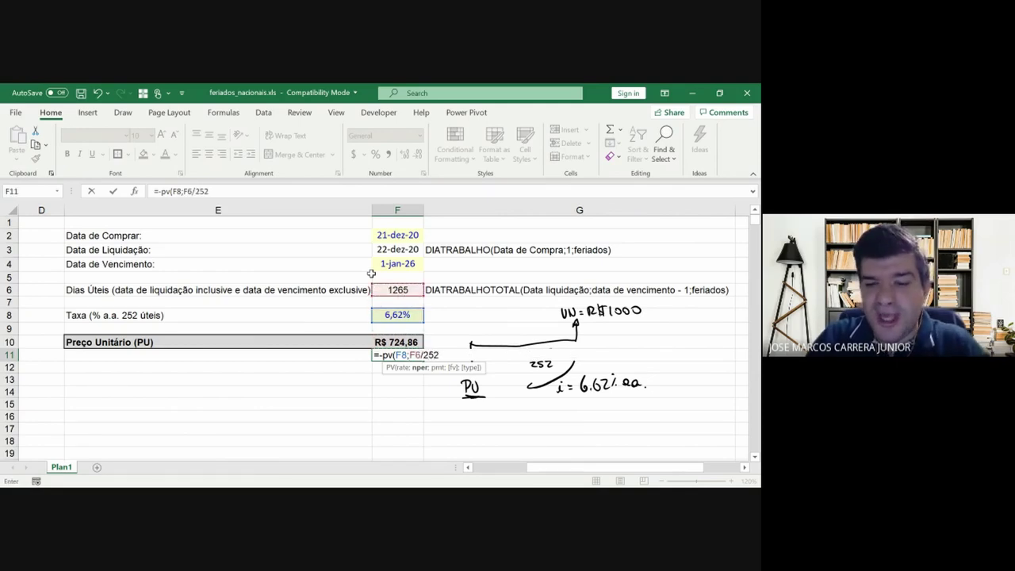
pyautogui.write(';0')
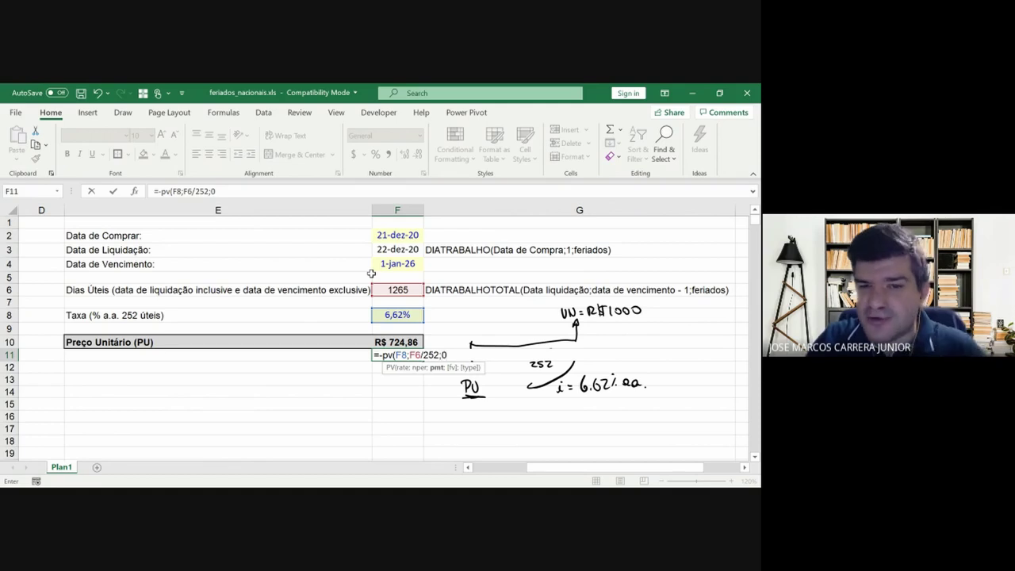
pyautogui.write(';')
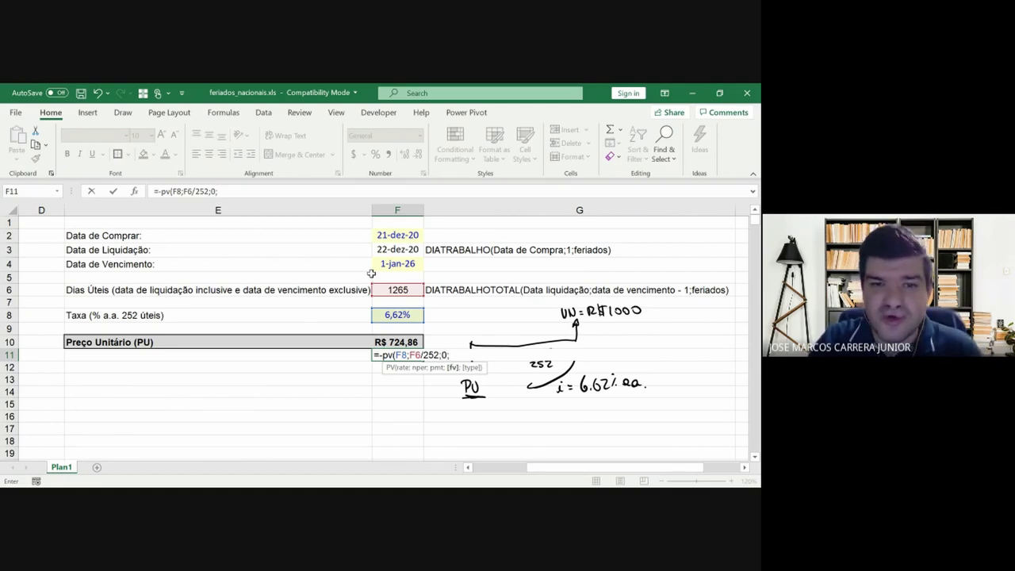
pyautogui.write('1000')
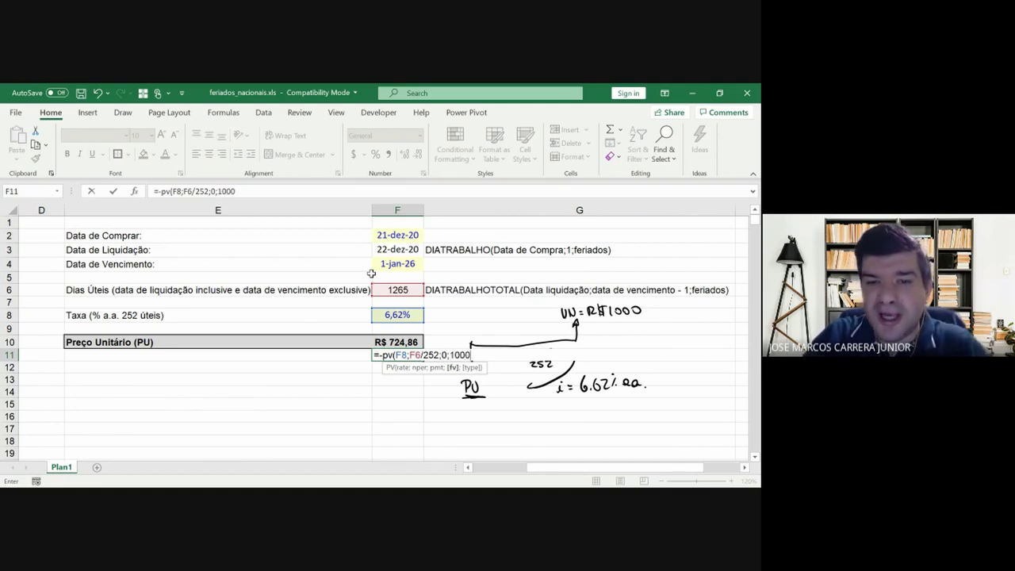
pyautogui.press('Return')
# - Copy F10 and paste it into F11 to apply the currency and border formatting
pyautogui.press('Up')
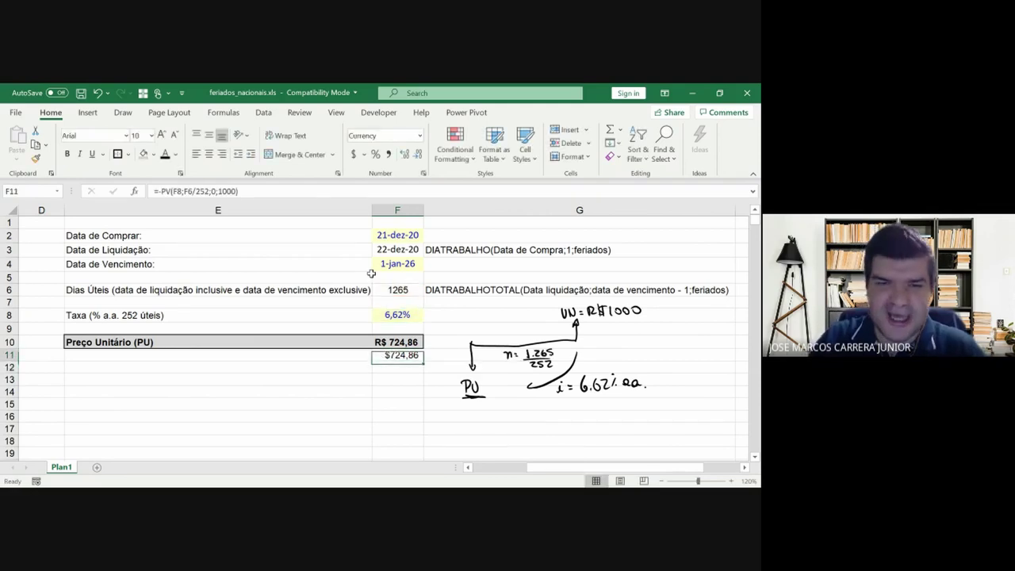
pyautogui.press('Up')
pyautogui.hotkey('ctrl', 'c')
pyautogui.press('Down')
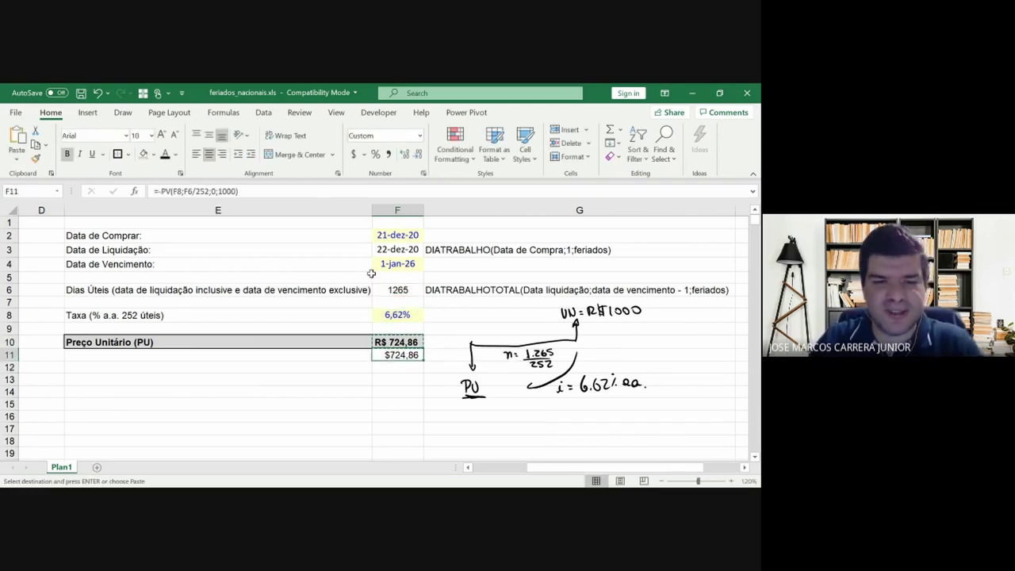
pyautogui.hotkey('ctrl', 'v')
# - Copy the Preço Unitário (PU) label and value from E10:F10 into row 11
pyautogui.press('Left')
pyautogui.press('Up')
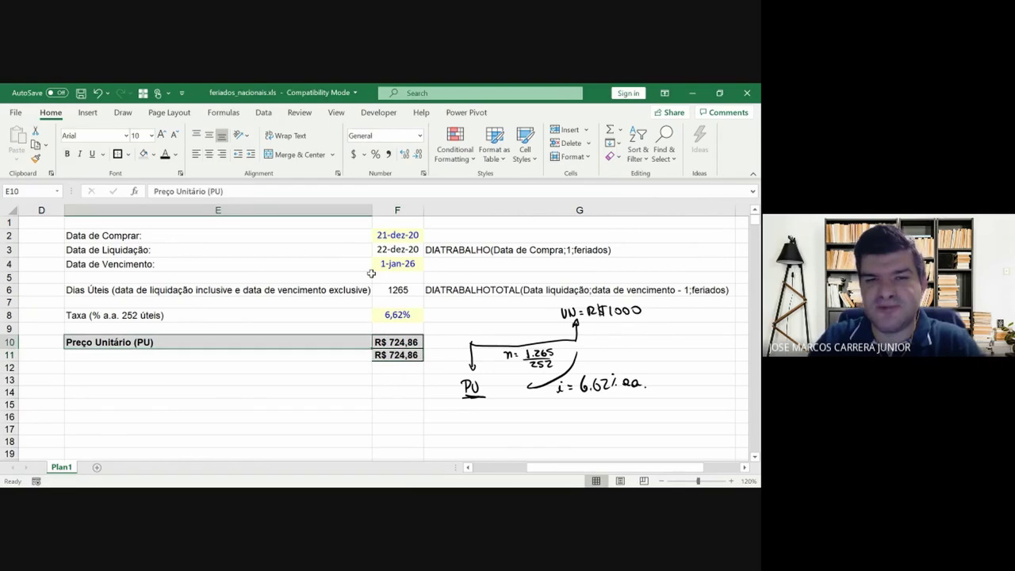
pyautogui.hotkey('shift', 'Right')
pyautogui.hotkey('ctrl', 'c')
pyautogui.press('Down')
pyautogui.press('Return')
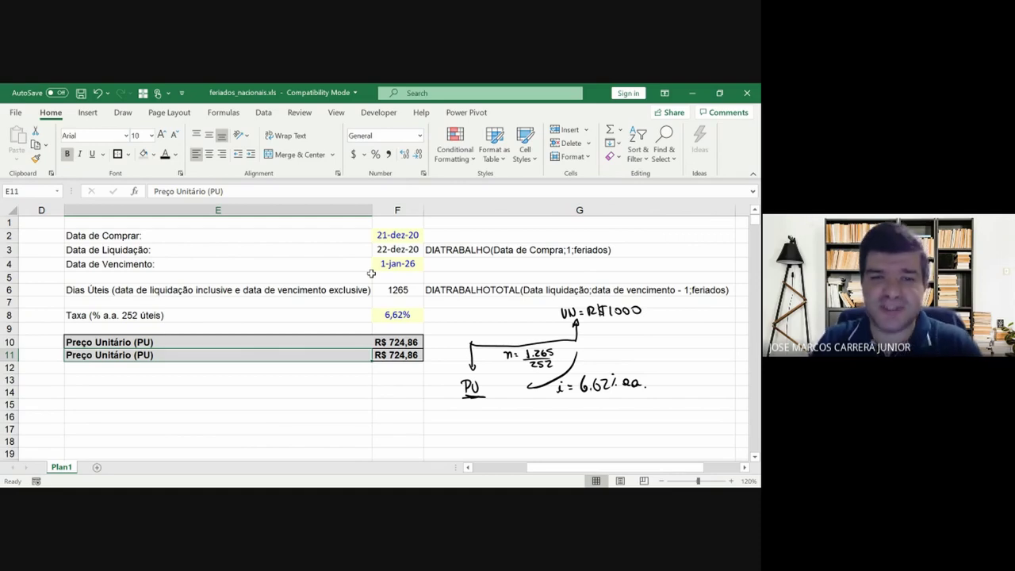
pyautogui.hotkey('alt', 'Tab')
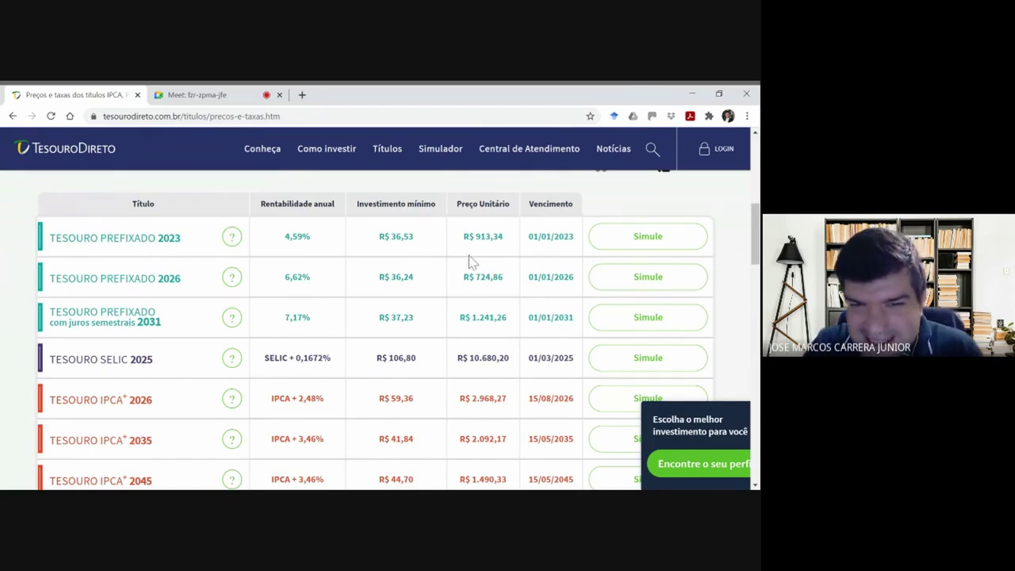
# - Highlight the R$ 724,86 unit price in the Tesouro Prefixado 2026 row
pyautogui.moveTo(464, 277); pyautogui.dragTo(506, 284)
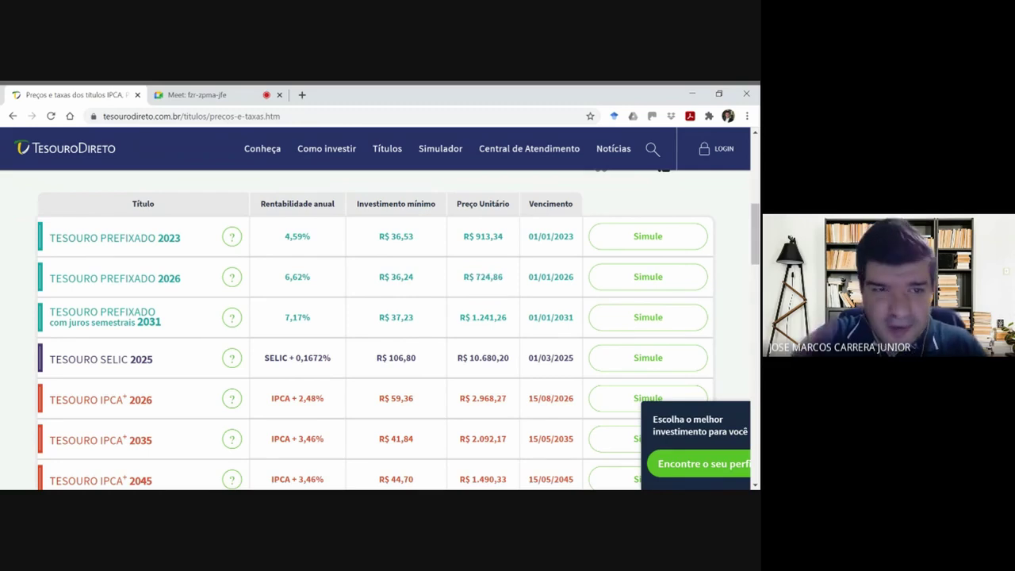
# - Paste the Tesouro Direto page screenshot into Excel and place it beside the table
pyautogui.hotkey('alt', 'Tab')
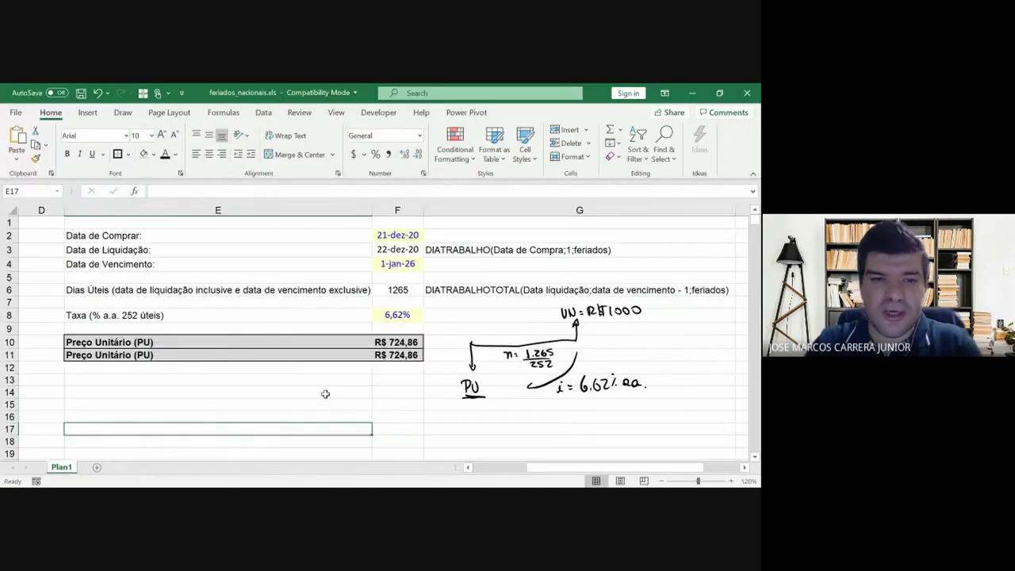
pyautogui.hotkey('ctrl', 'v')
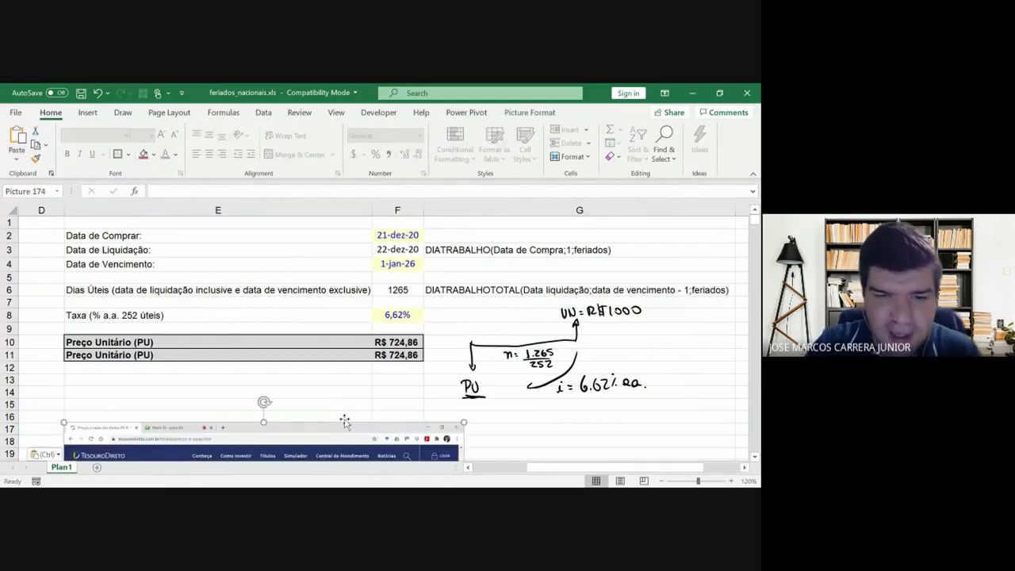
pyautogui.moveTo(611, 240); pyautogui.dragTo(715, 259)
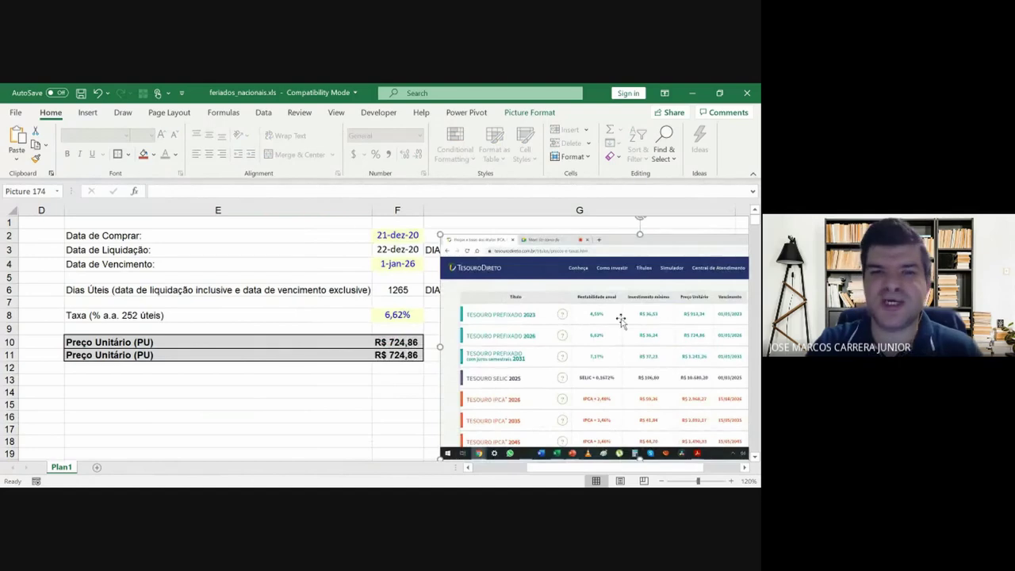
pyautogui.click(353, 393)
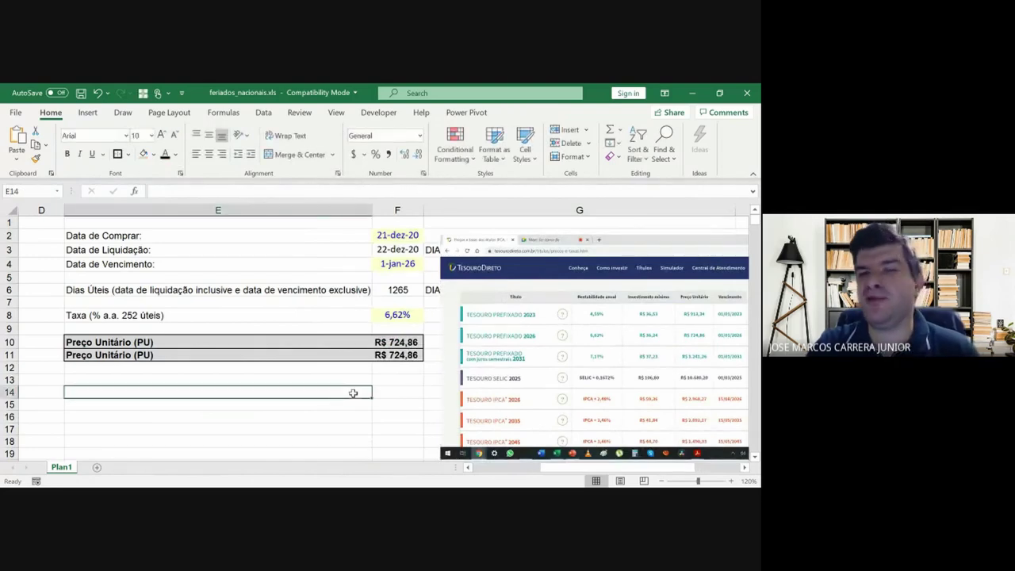
# - Draw a straight line from the PU value to the site's R$ 724,86 price
pyautogui.click(87, 114)
pyautogui.click(143, 154)
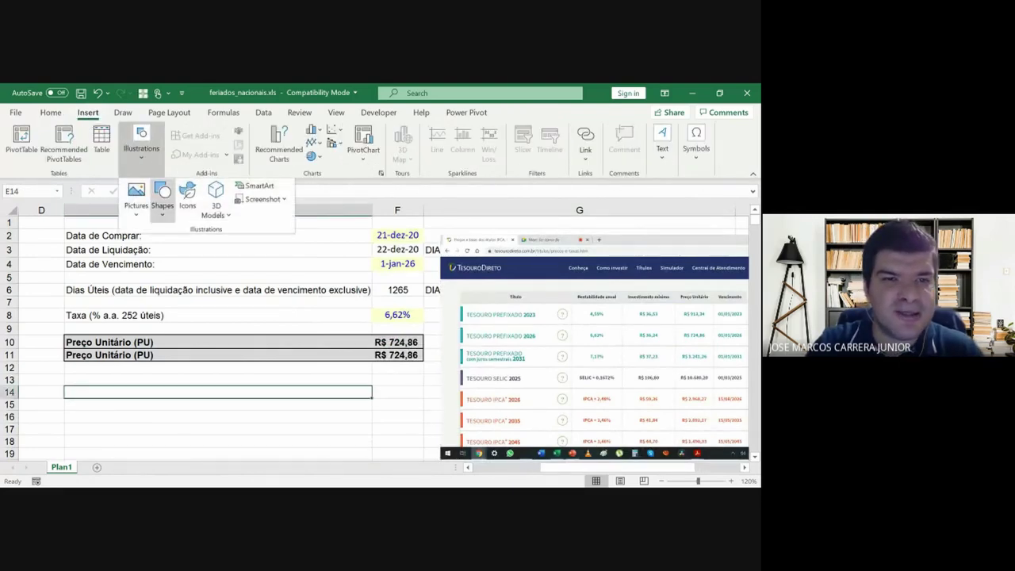
pyautogui.click(162, 197)
pyautogui.click(181, 247)
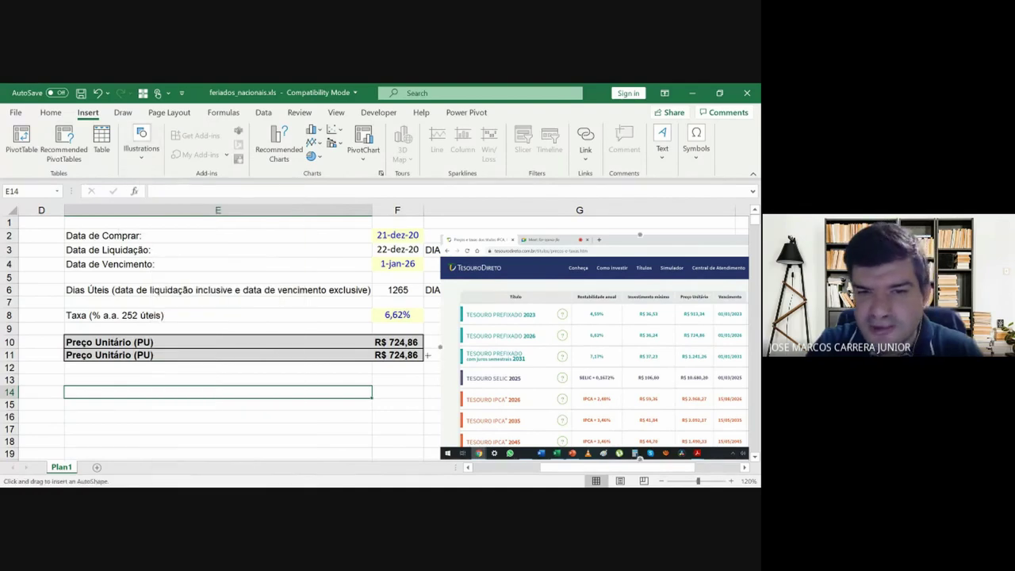
pyautogui.moveTo(421, 346); pyautogui.dragTo(681, 339)
pyautogui.click(345, 417)
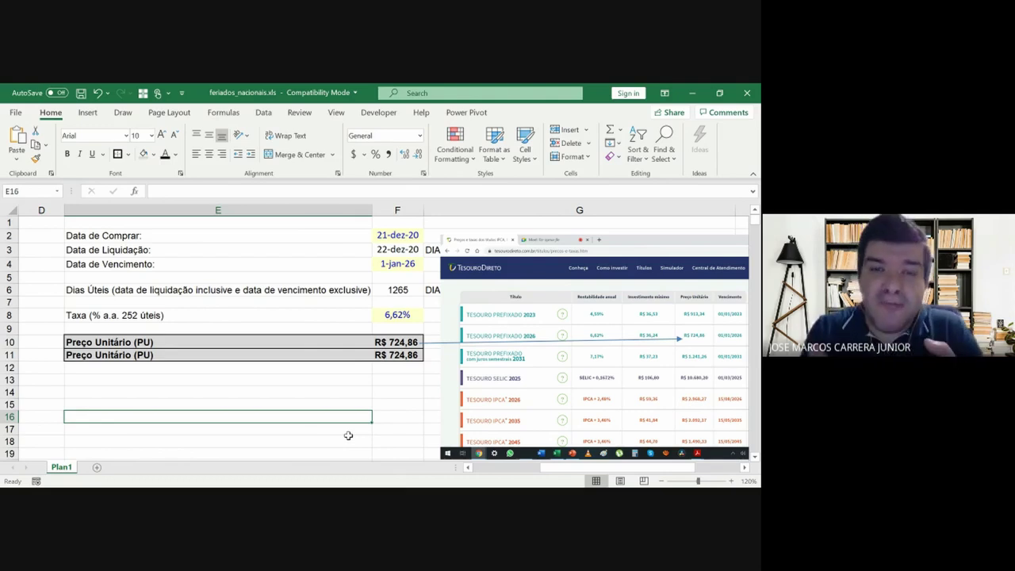
pyautogui.click(386, 311)
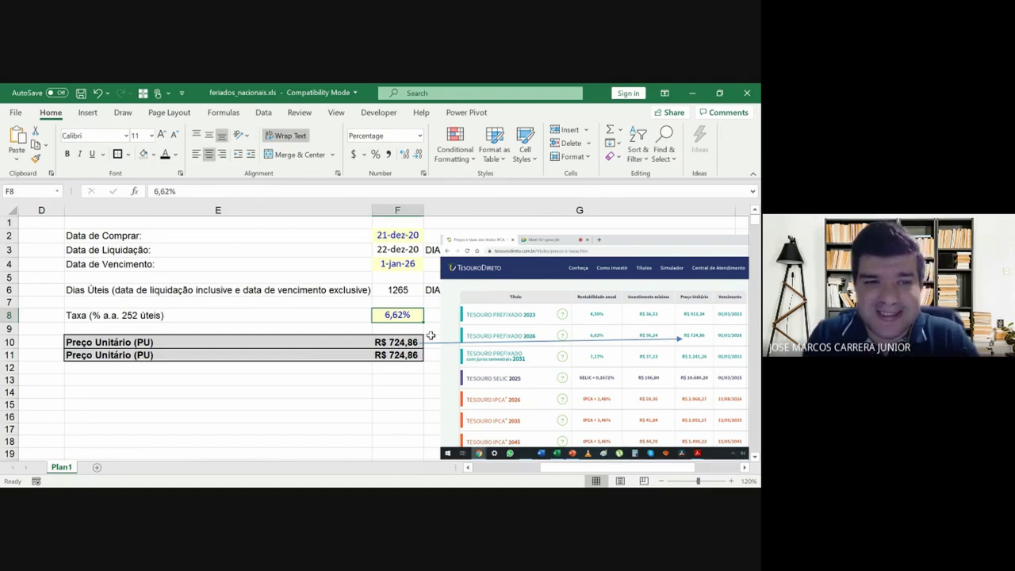
pyautogui.write('8')
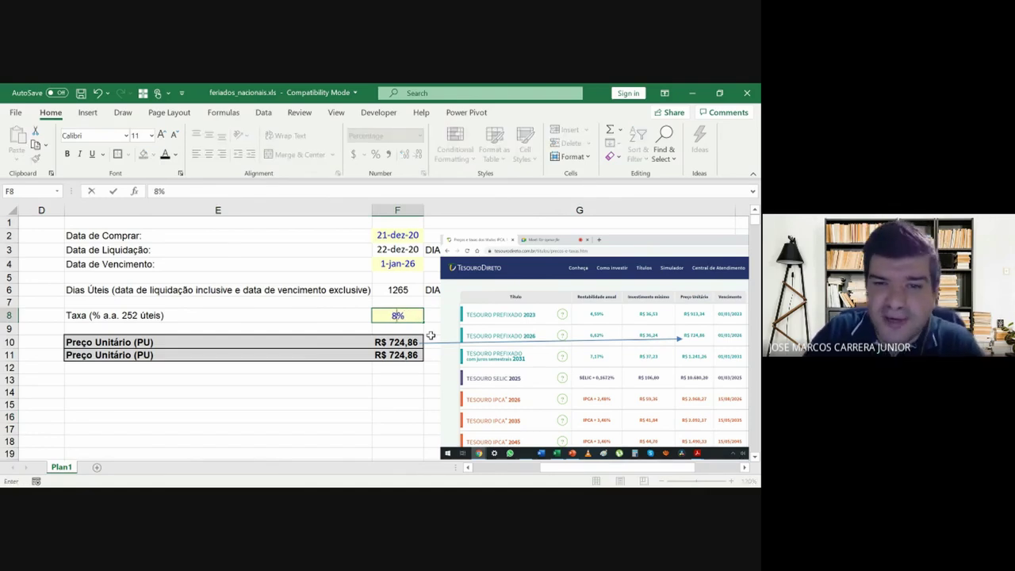
pyautogui.press('Return')
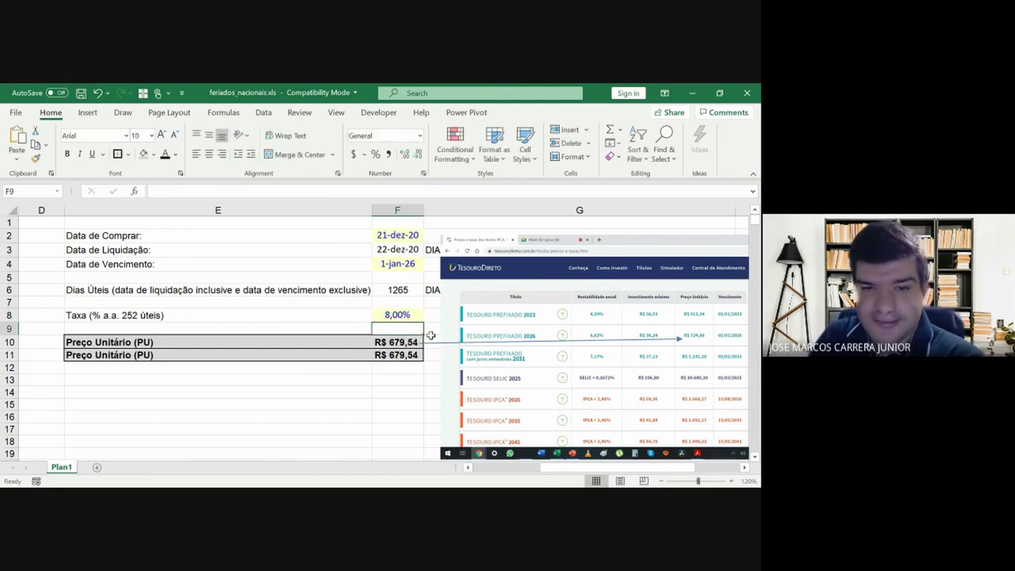
pyautogui.hotkey('ctrl', 'z')
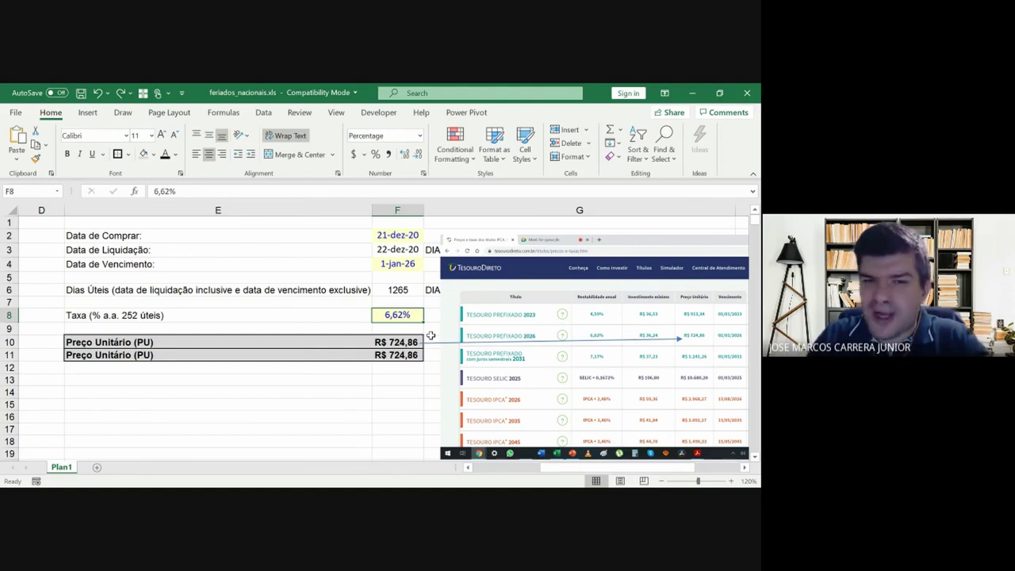
pyautogui.write('4')
pyautogui.press('Return')
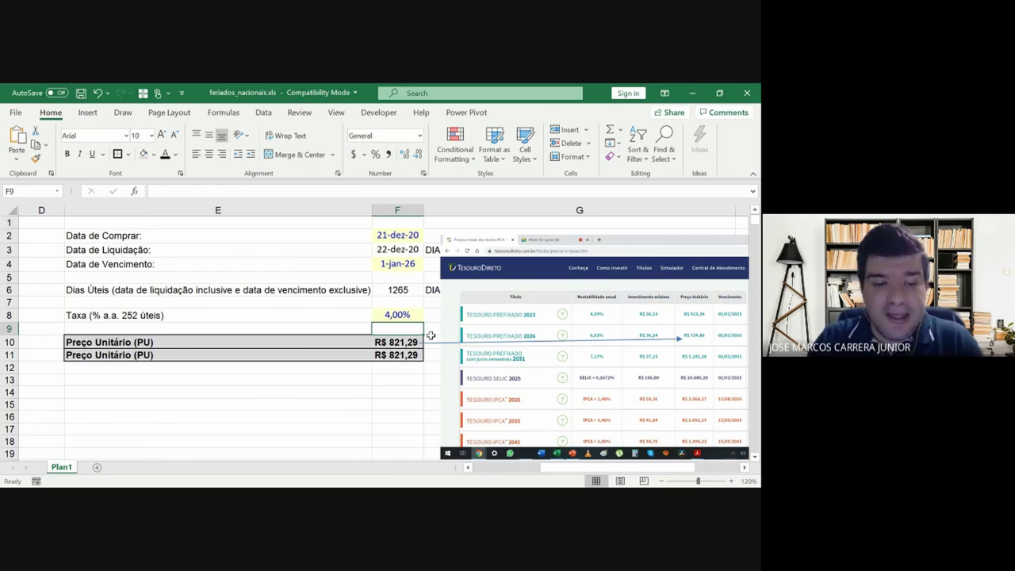
pyautogui.hotkey('ctrl', 'z')
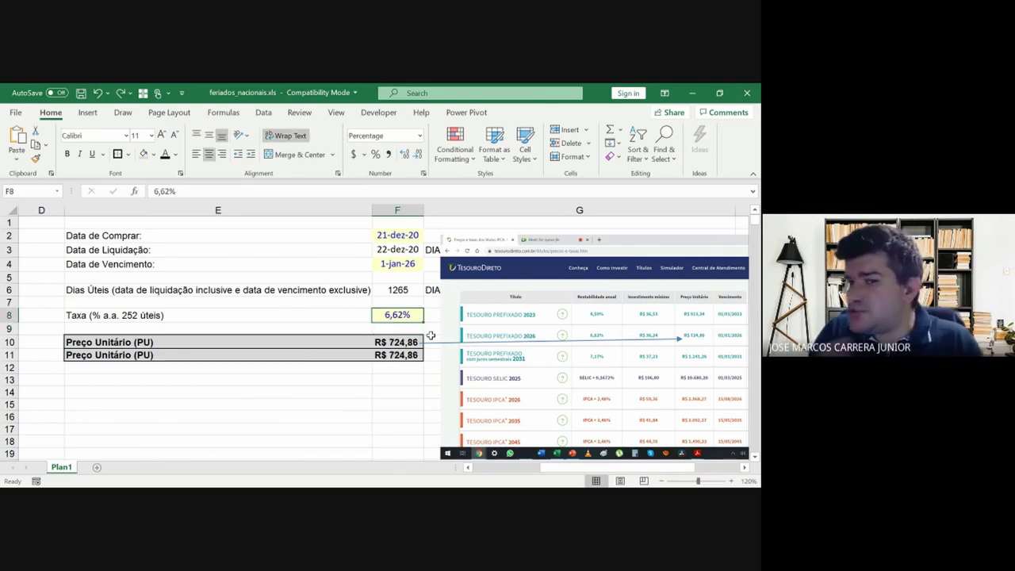